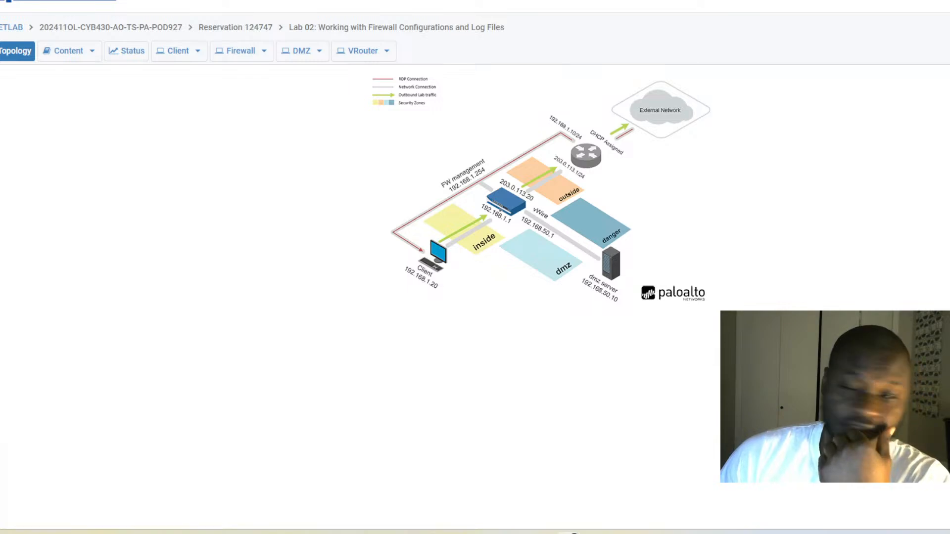
Open the Client machine's remote desktop from the NETLAB topology.
left_click(437, 262)
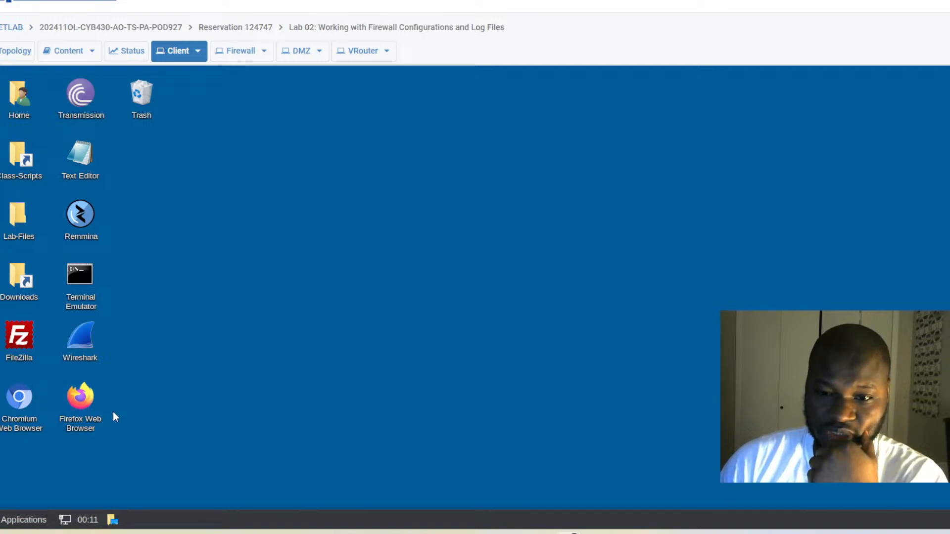
double_click(28, 399)
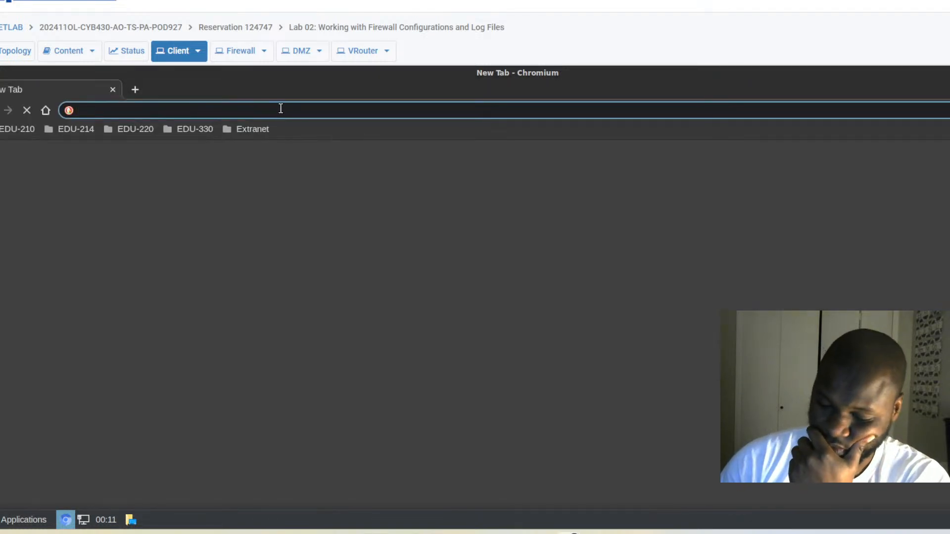
type("192.168.")
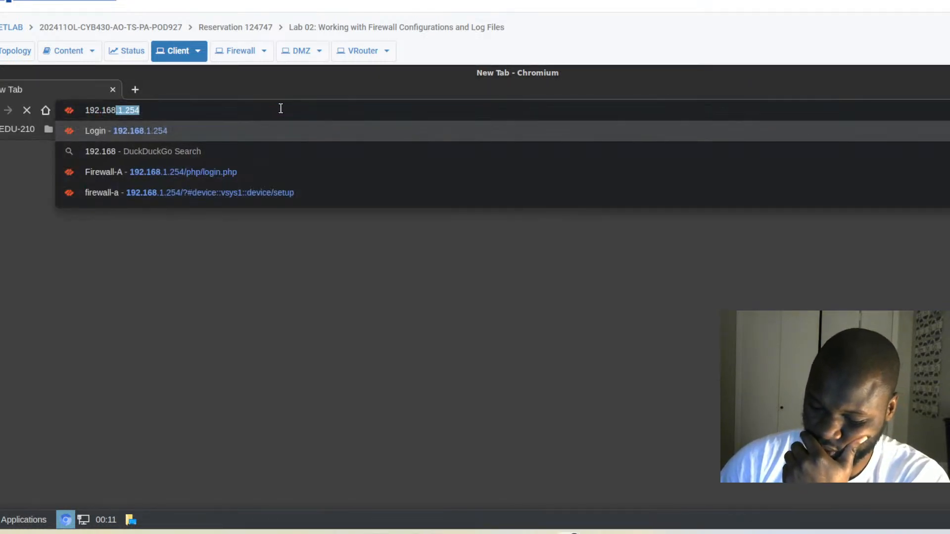
type("1.254")
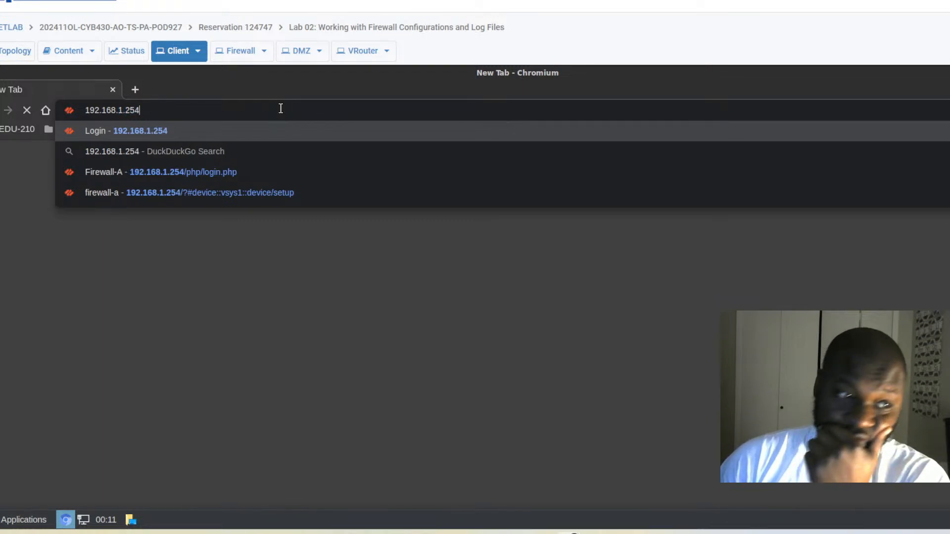
key("Return")
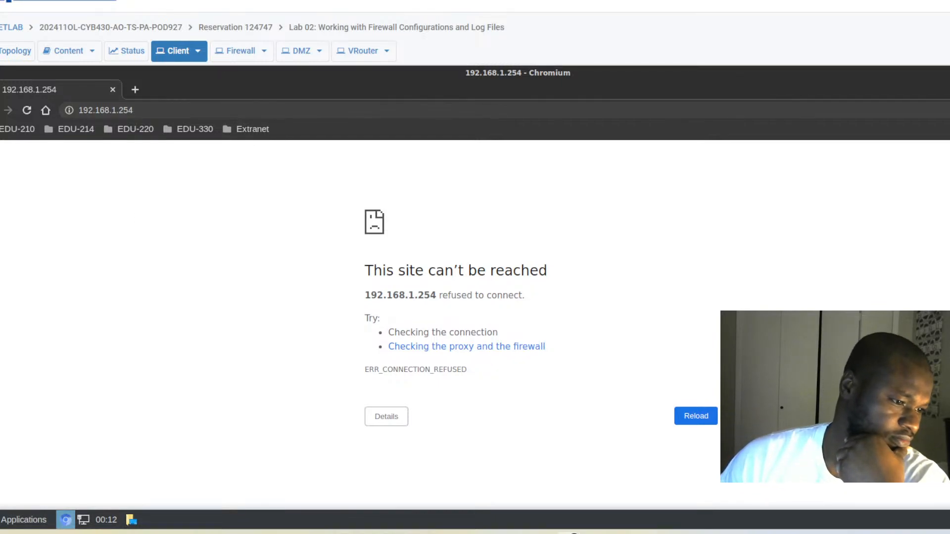
left_click(149, 110)
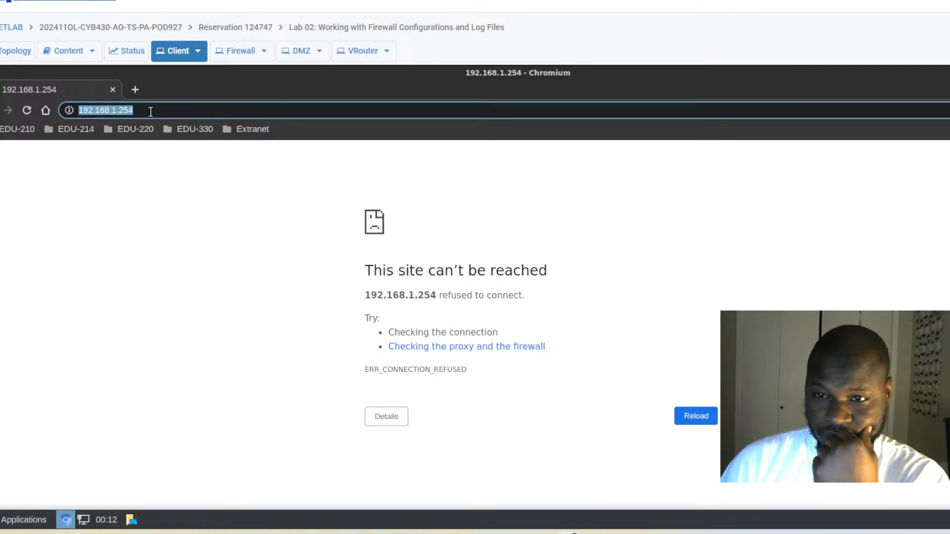
type("https://192.168.1.254")
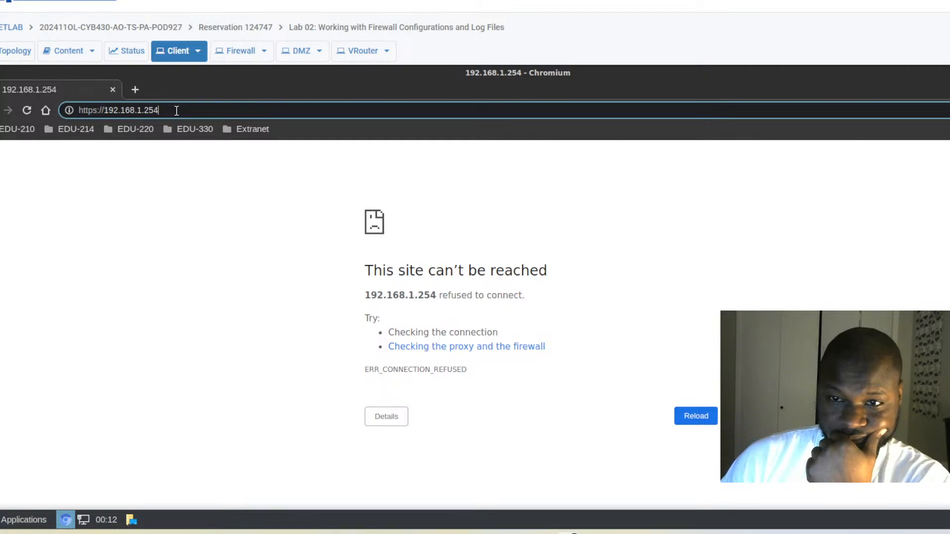
key("Return")
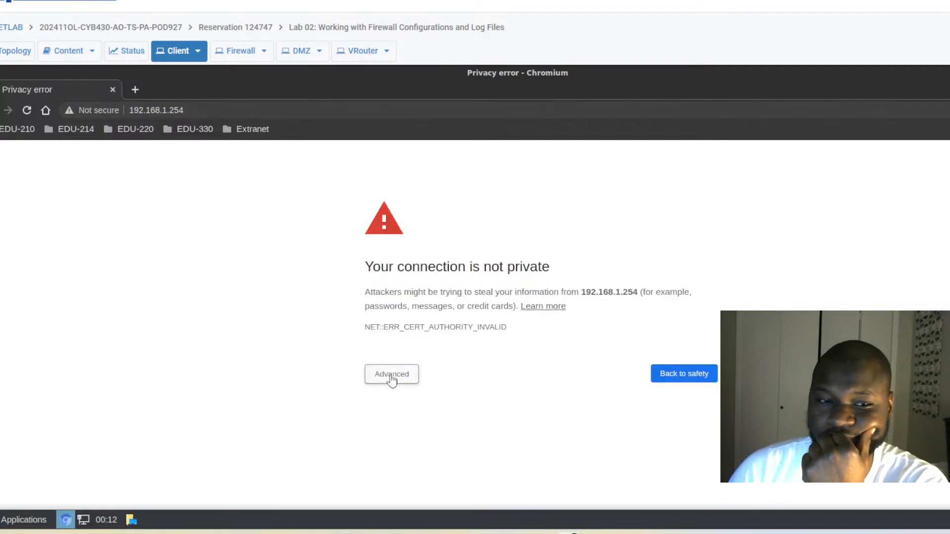
Proceed past the certificate warning, maximize Chromium, and reload the 192.168.1.254 login page.
left_click(390, 376)
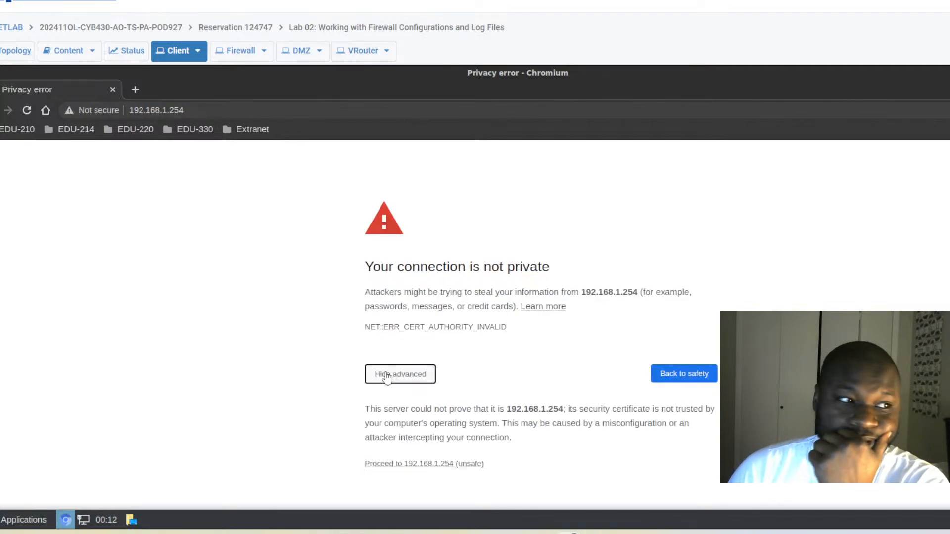
left_click(420, 465)
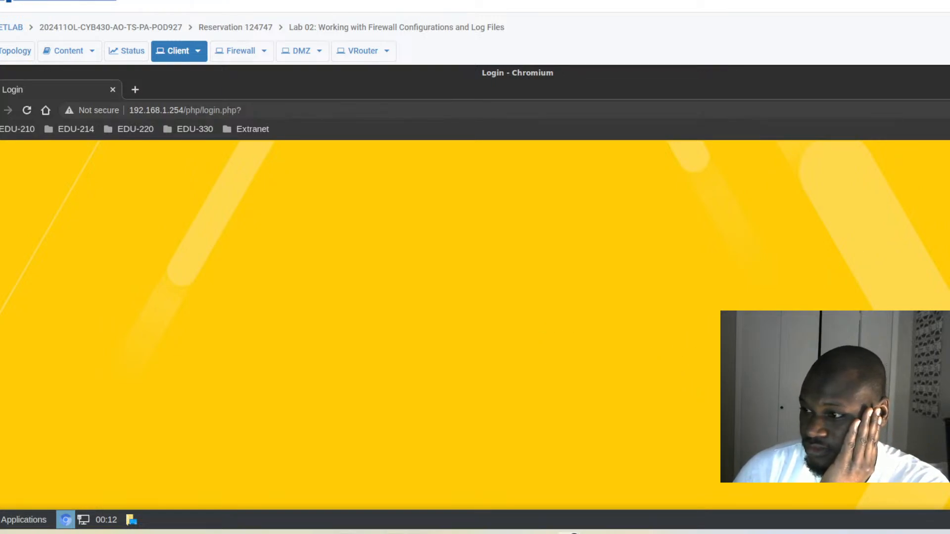
left_click(949, 73)
left_click_drag(627, 91, 756, 66)
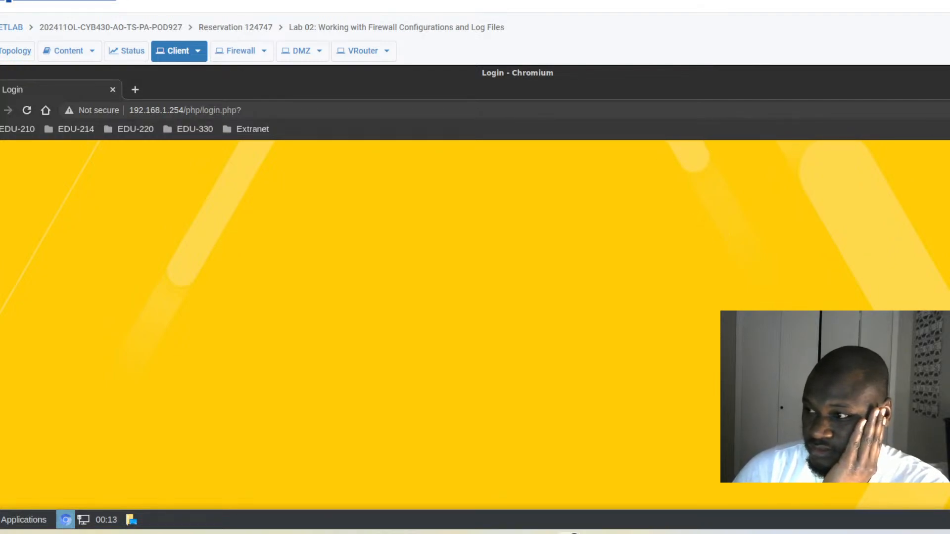
left_click(949, 72)
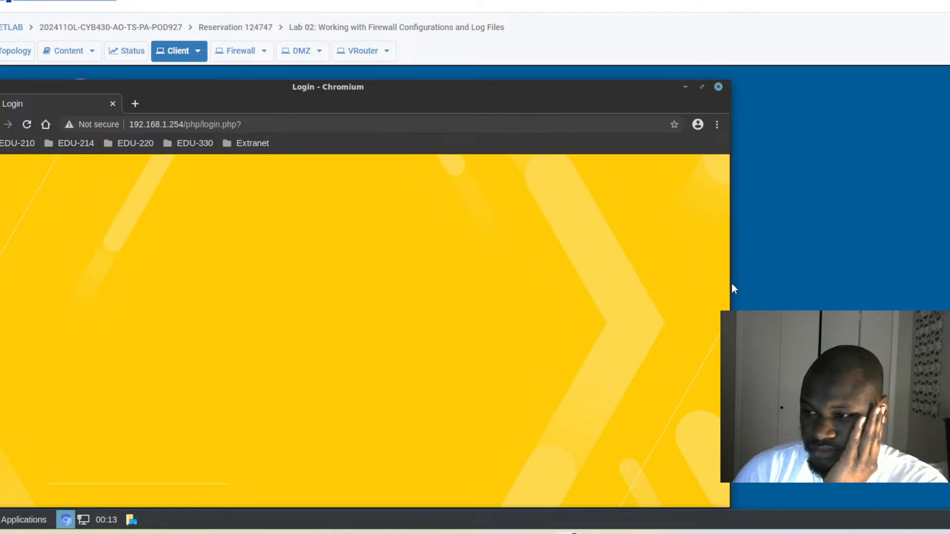
left_click_drag(730, 281, 922, 286)
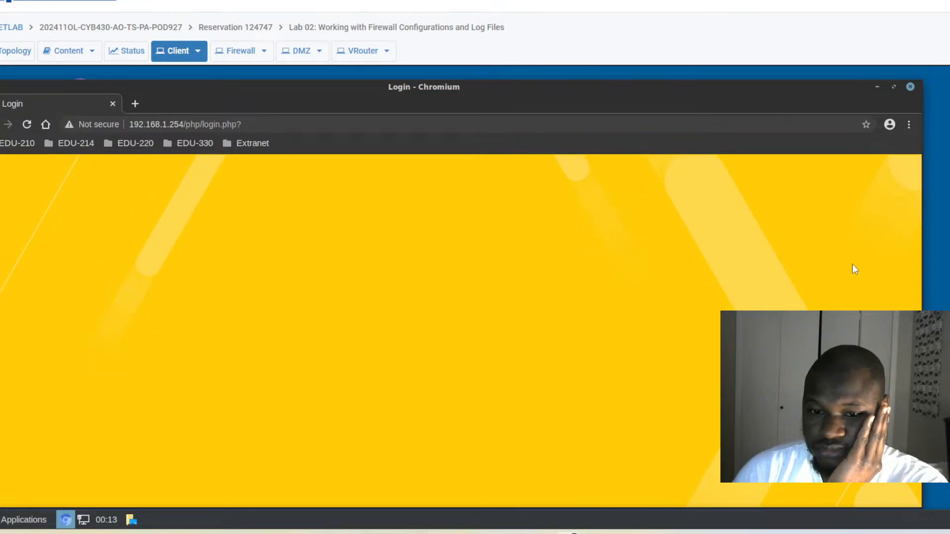
left_click(894, 88)
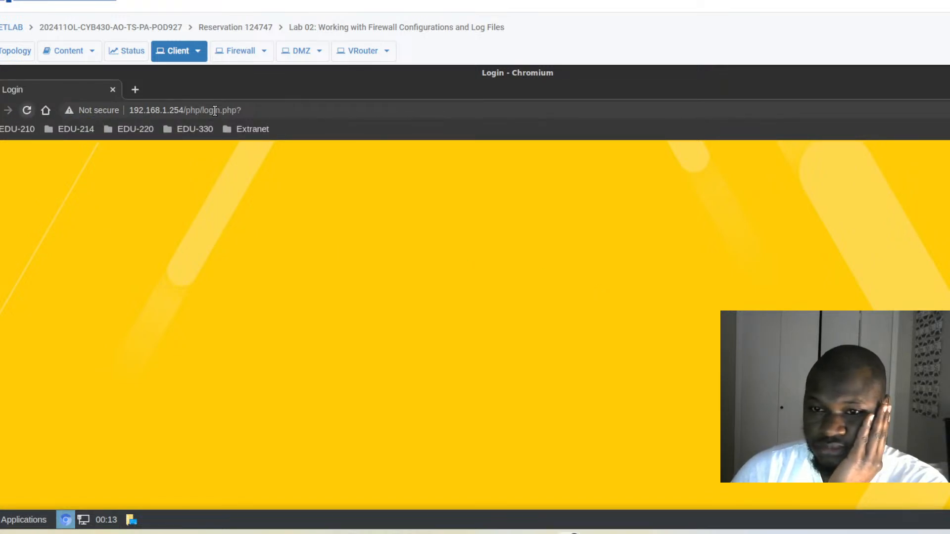
left_click(274, 107)
key("Return")
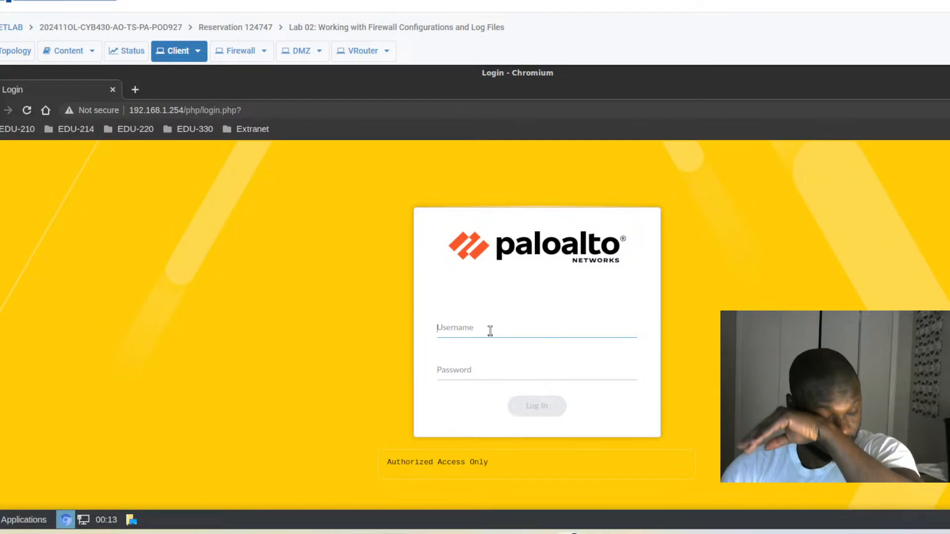
Log in to the firewall with username admin and the account password.
type("admin")
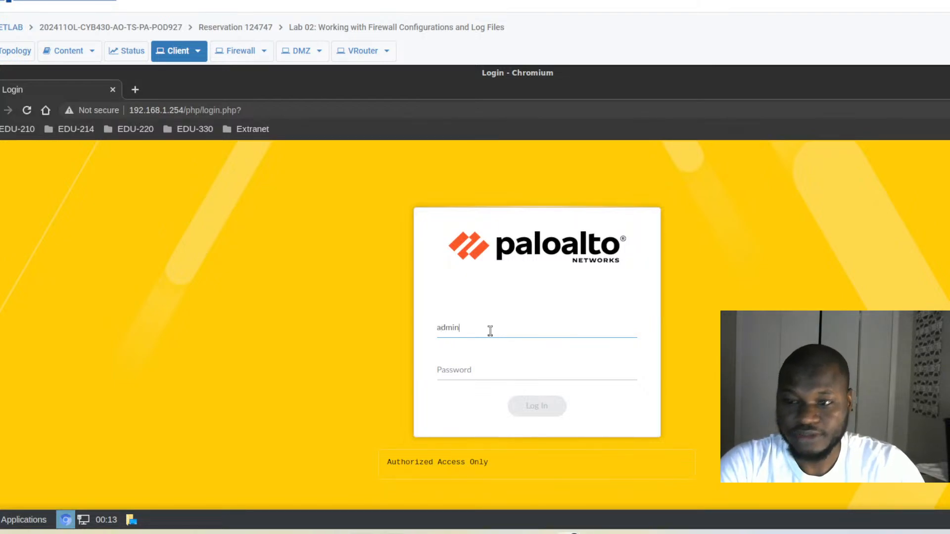
key("Tab")
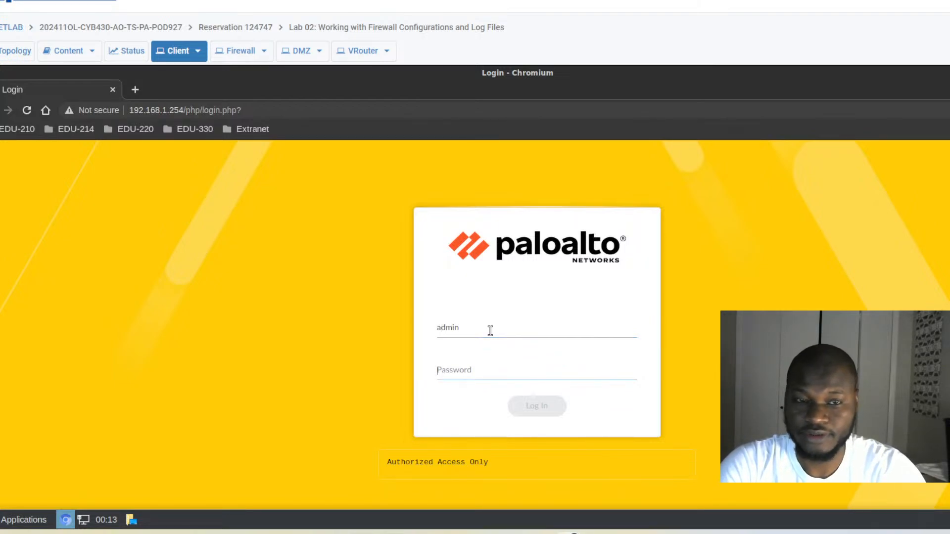
type("Pal")
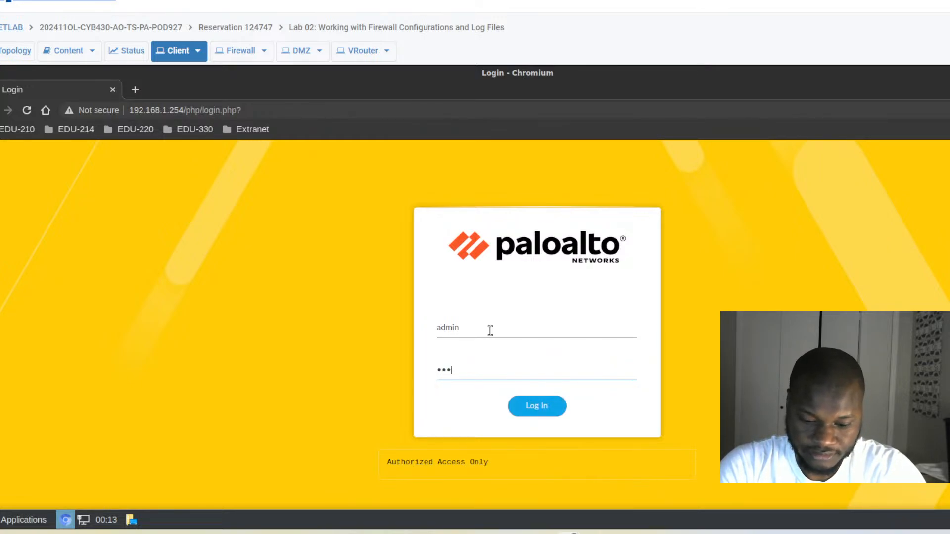
type("0Alt")
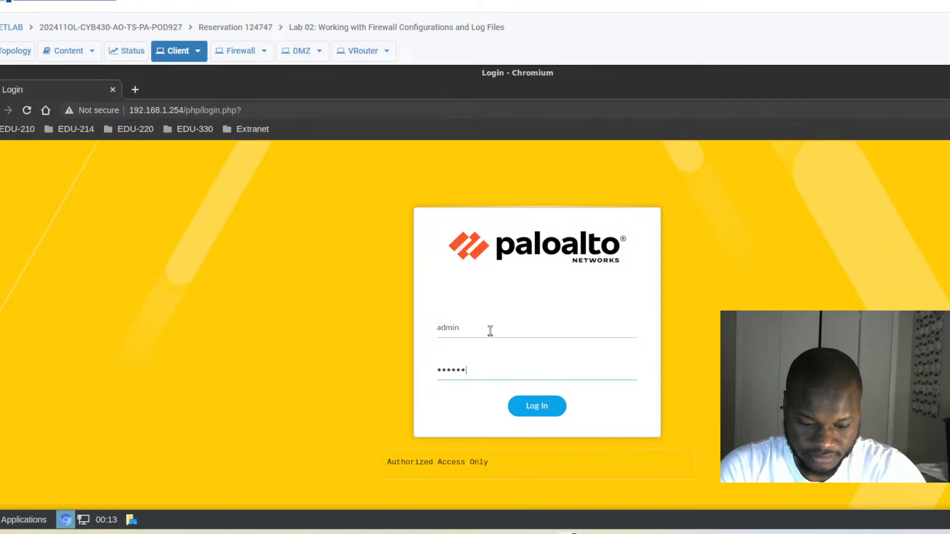
type("o!")
key("Return")
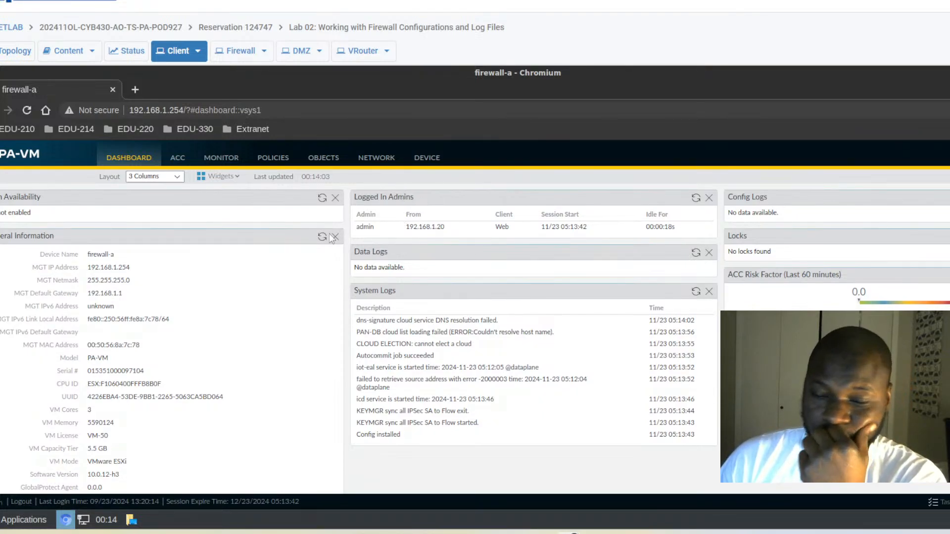
Under Device > Setup > Operations, start loading a named configuration snapshot.
left_click(437, 163)
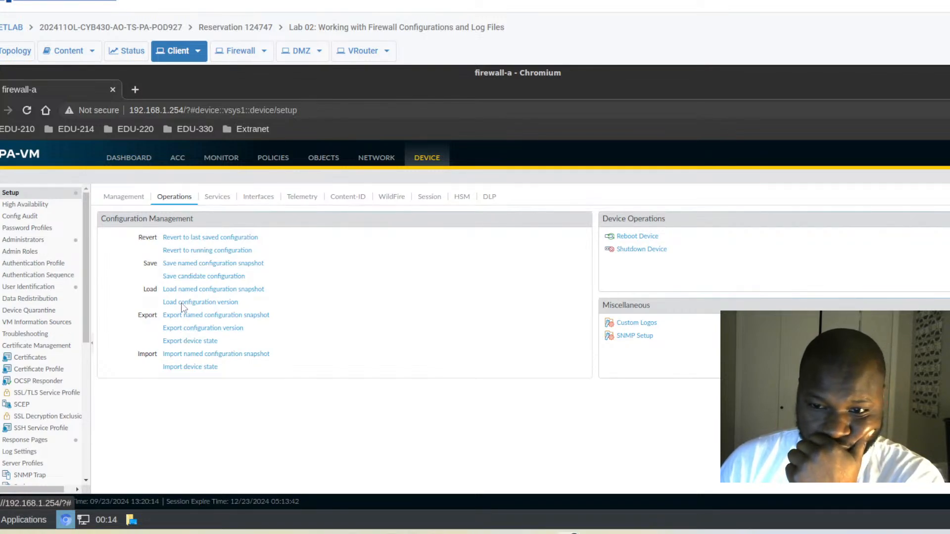
left_click(193, 288)
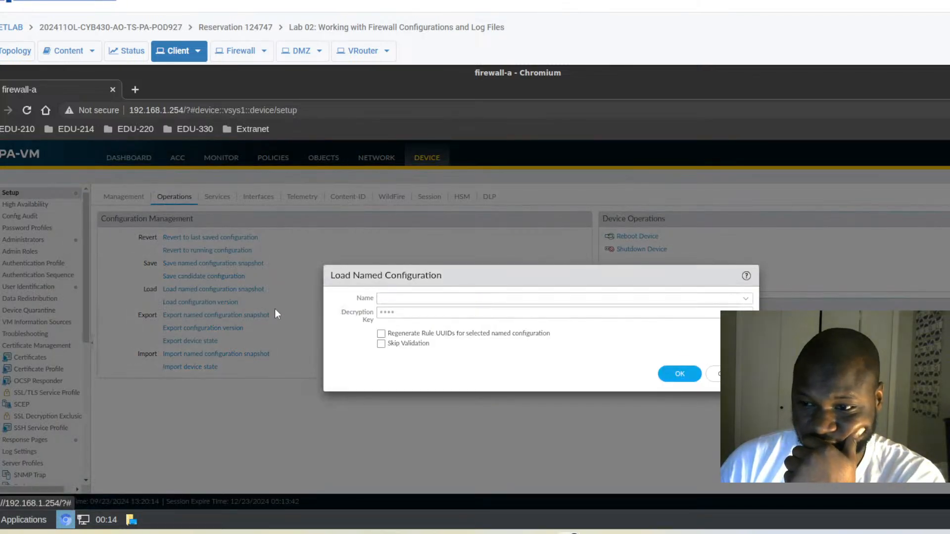
Load the edu-210-lab-02.xml configuration snapshot and close the loading notice.
left_click(401, 298)
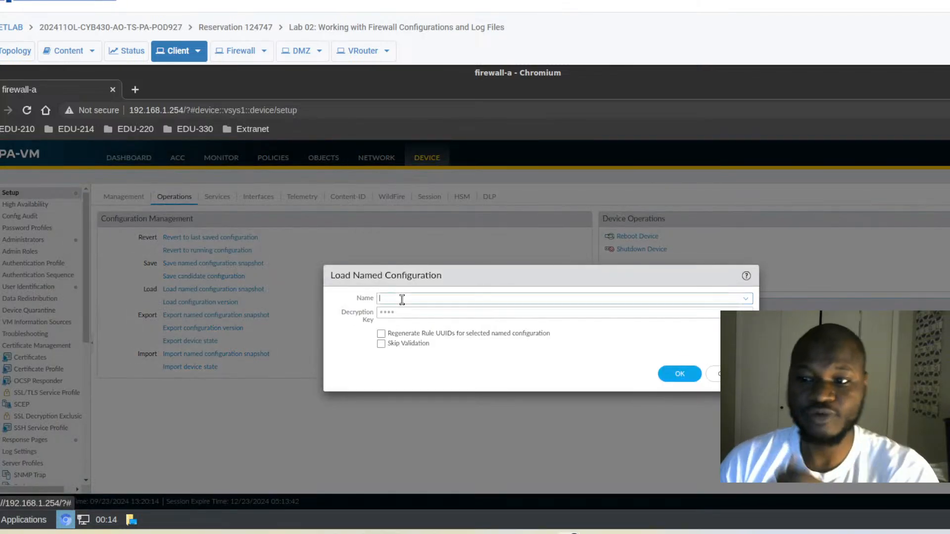
type("edu")
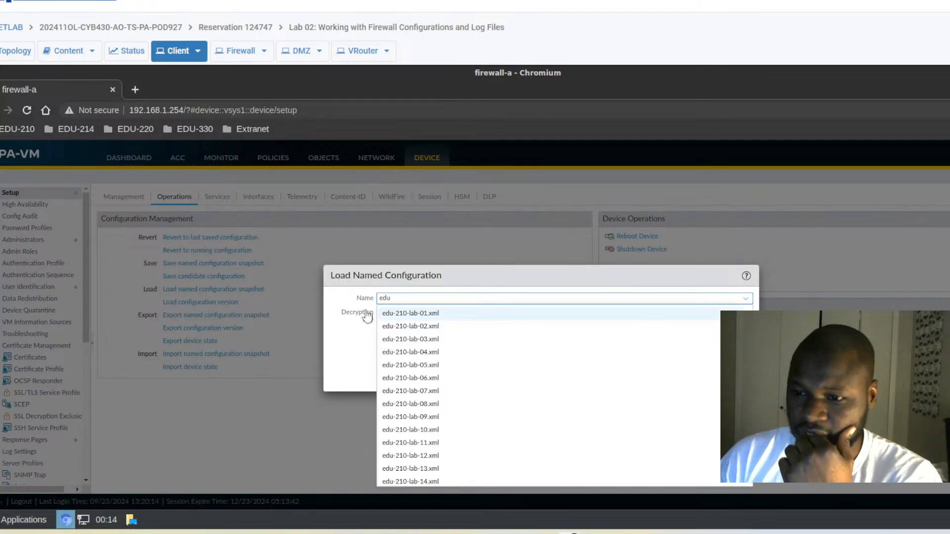
left_click(425, 330)
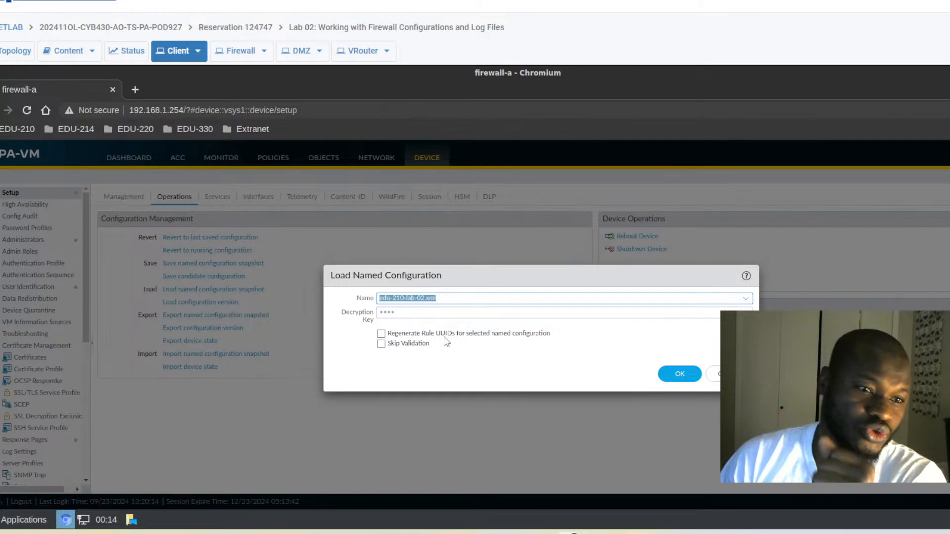
left_click(672, 373)
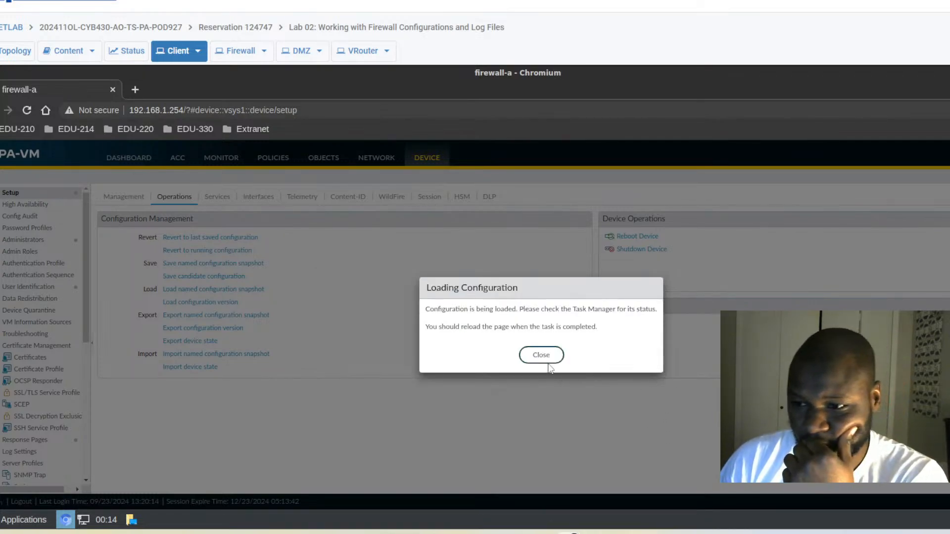
left_click(547, 361)
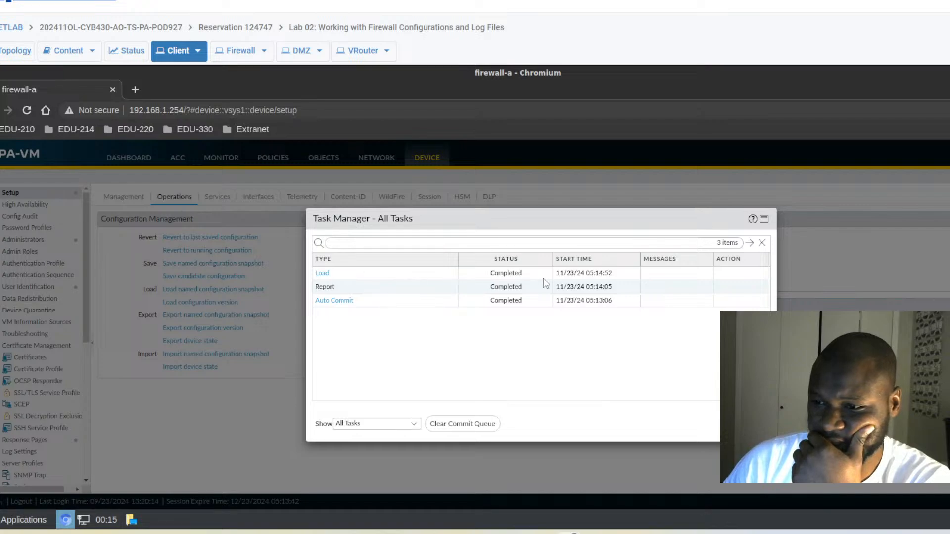
Check the completed Load task, close Task Manager, and restore the browser window.
left_click(618, 275)
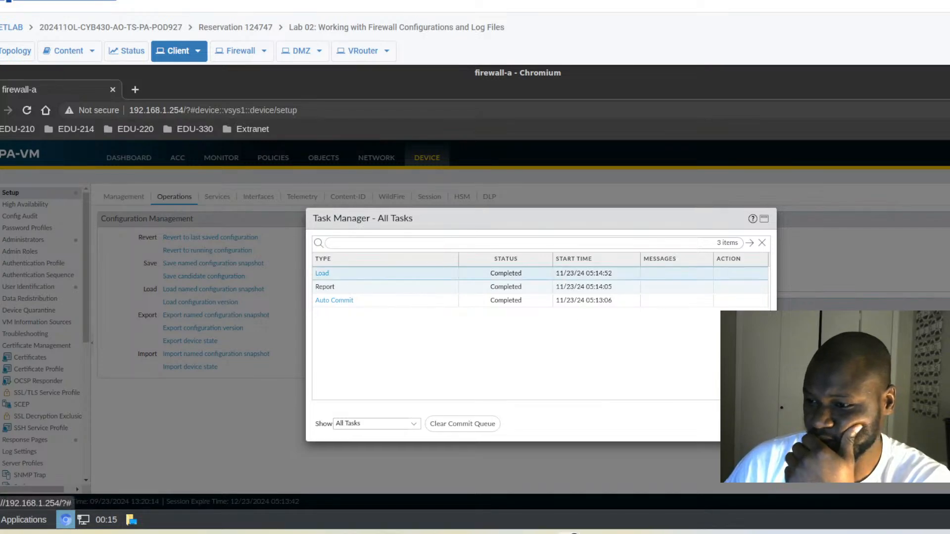
left_click(753, 424)
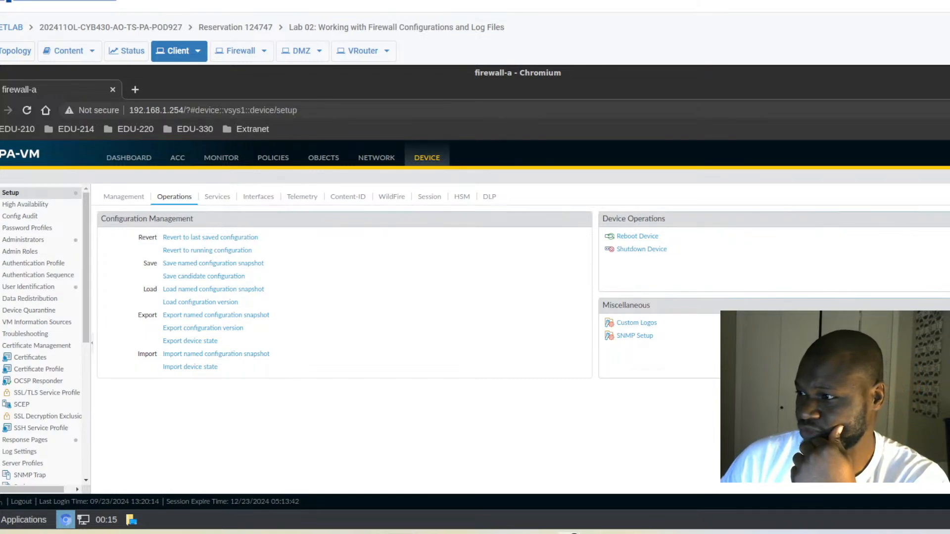
left_click(949, 72)
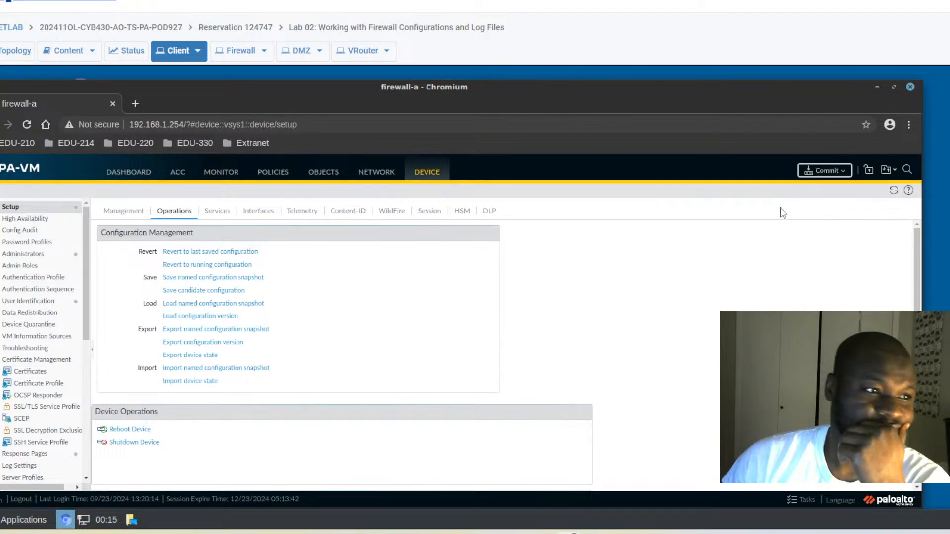
Commit the full pending configuration and close the finished Commit Status window.
left_click(814, 170)
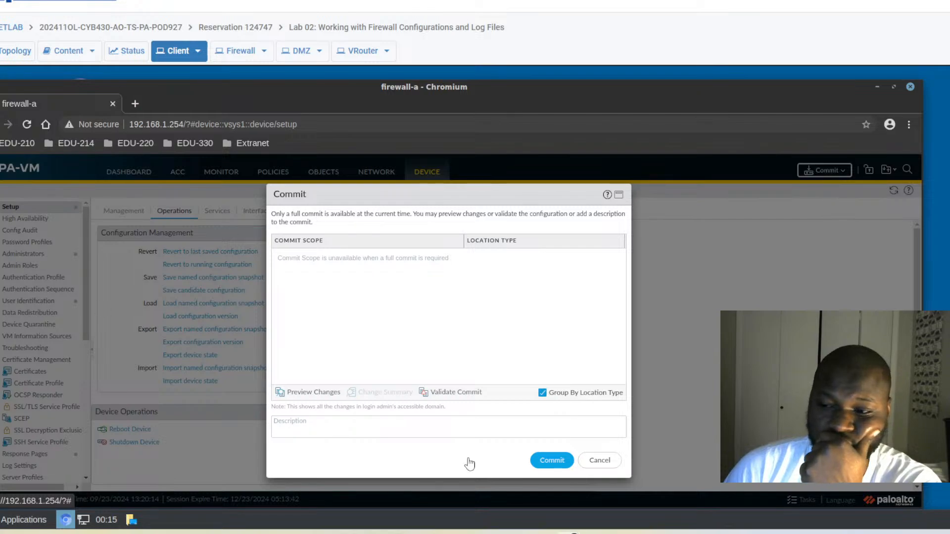
left_click(551, 460)
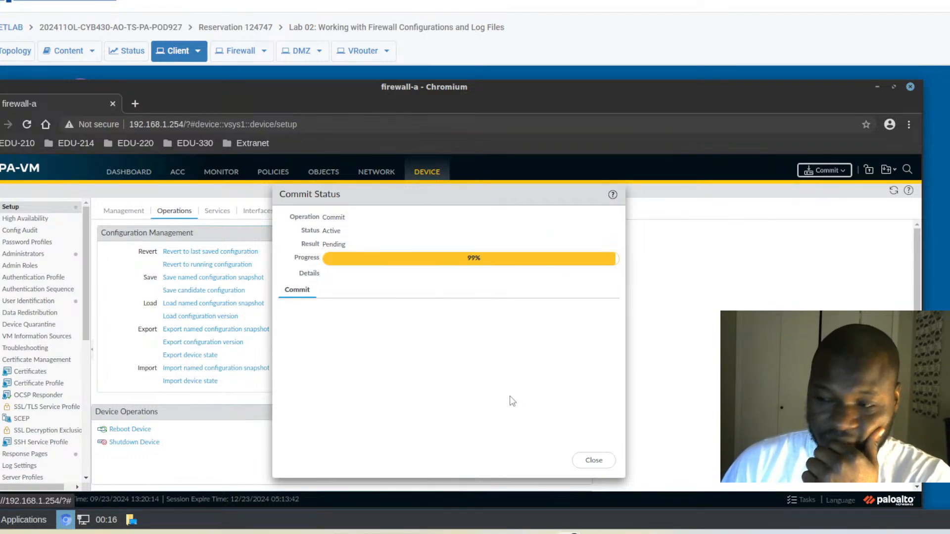
left_click(596, 462)
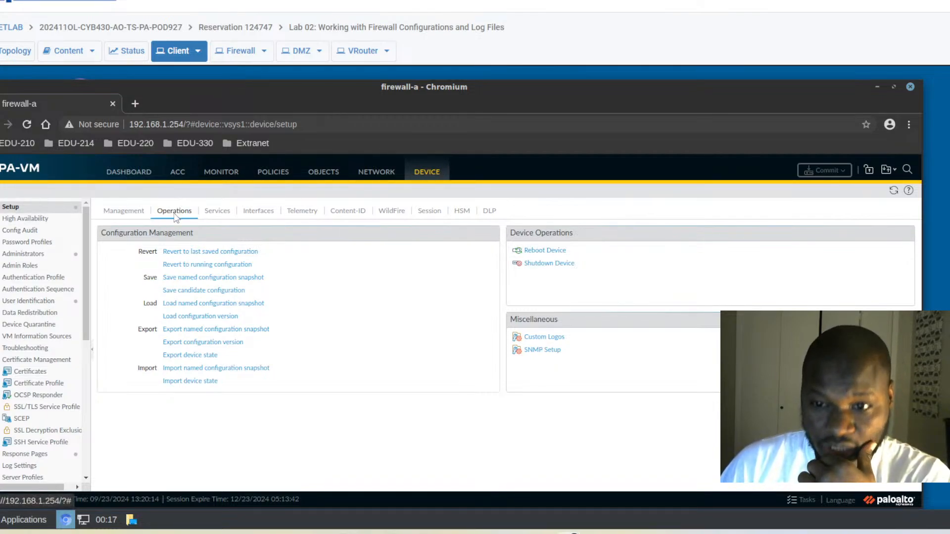
Open Save named configuration snapshot on the Operations page.
left_click(184, 281)
Save the configuration snapshot as 'firewall-a-lab2' and close the confirmation.
left_click(299, 322)
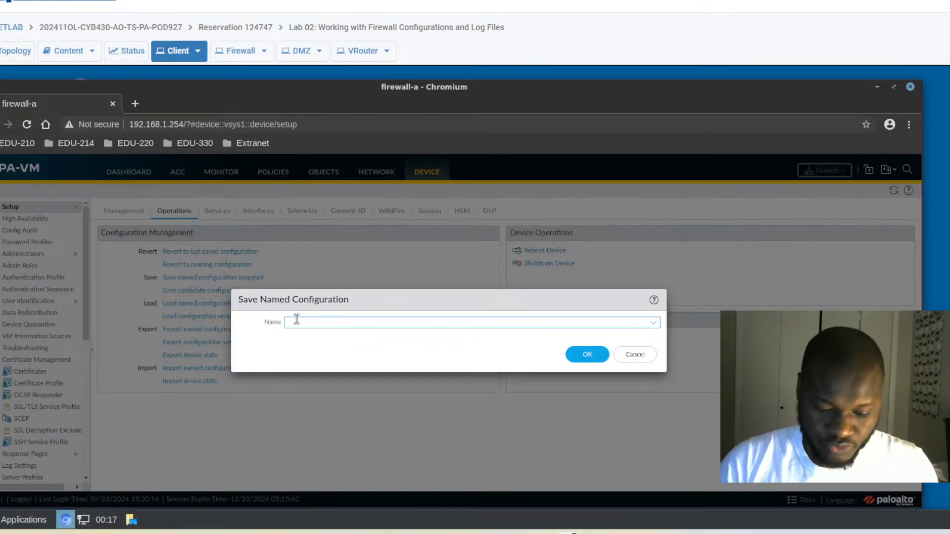
type("fire")
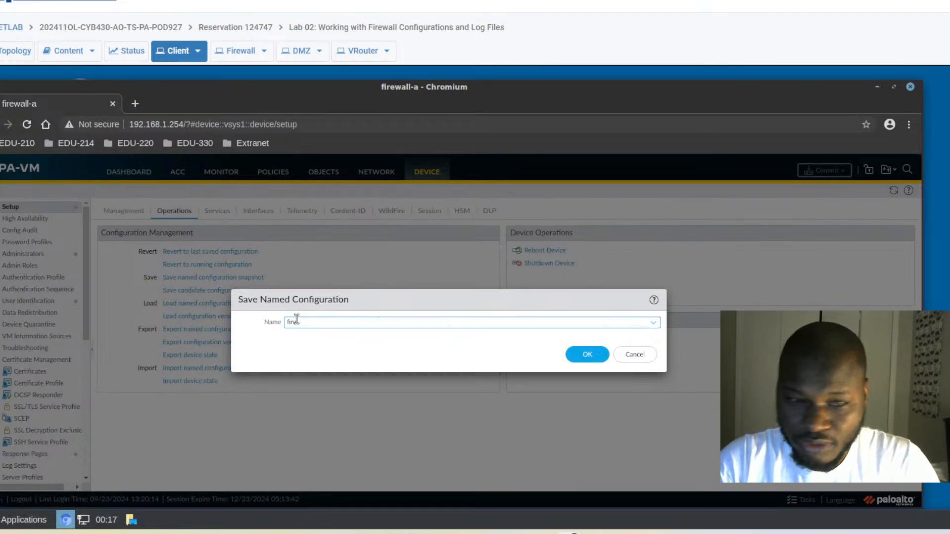
type("wall-a")
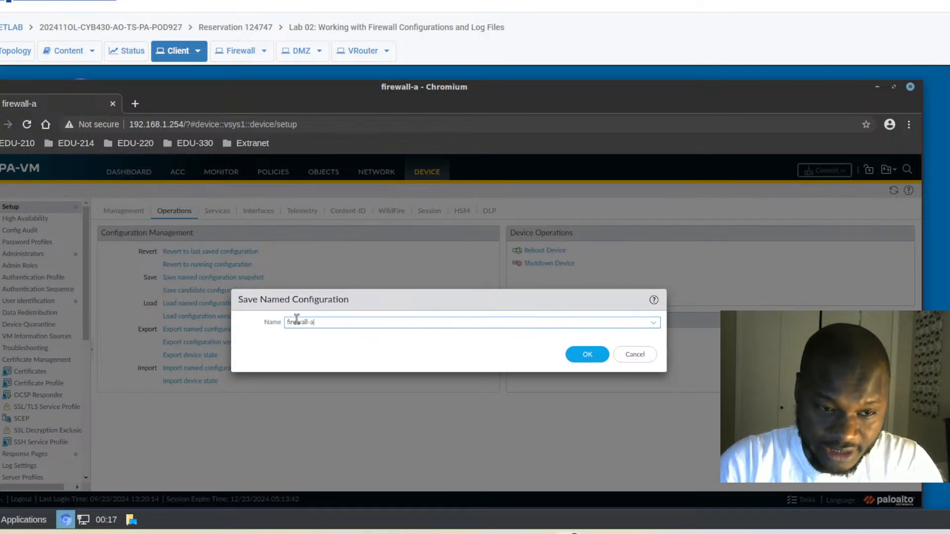
type("-lab2")
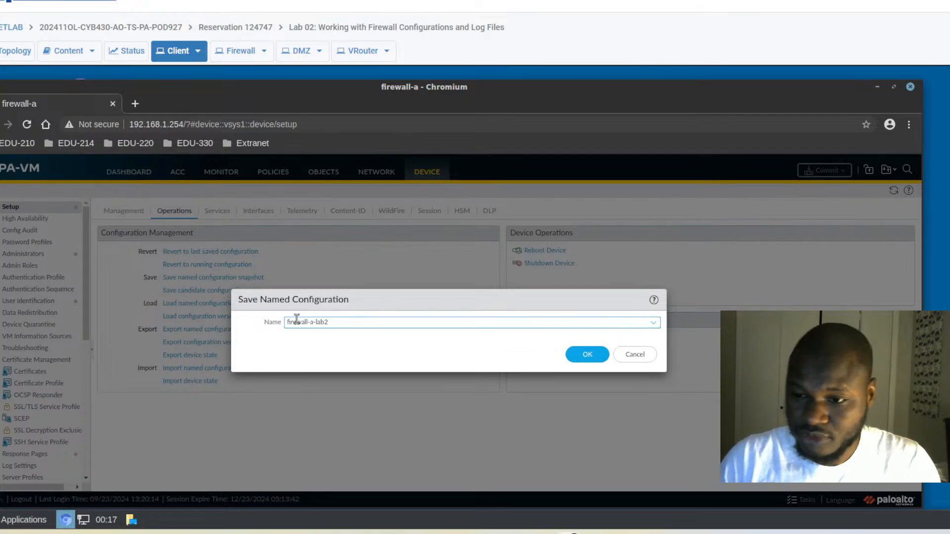
left_click(586, 355)
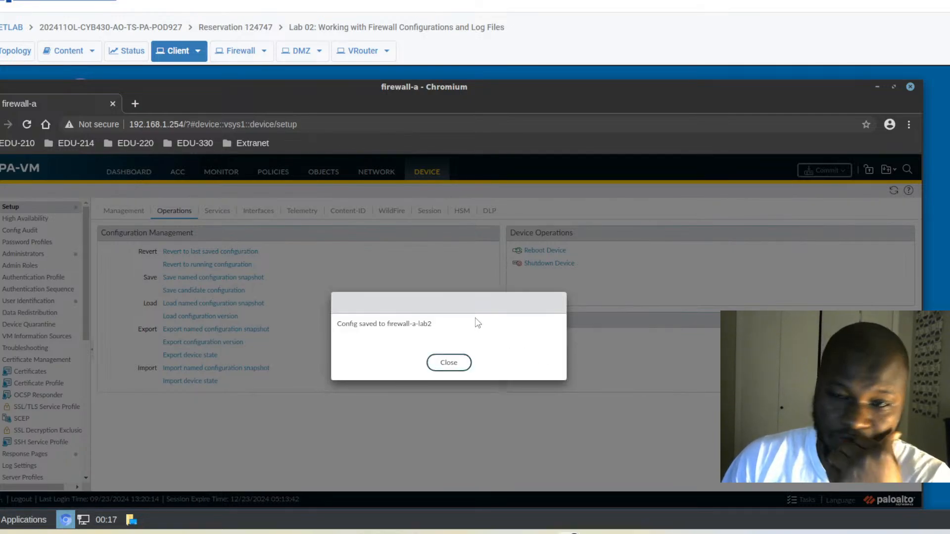
left_click(461, 362)
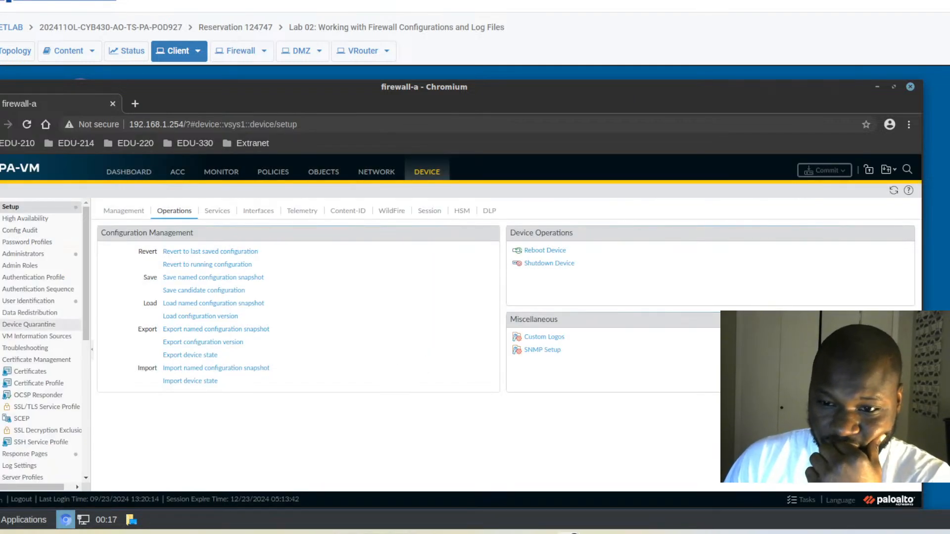
left_click(215, 305)
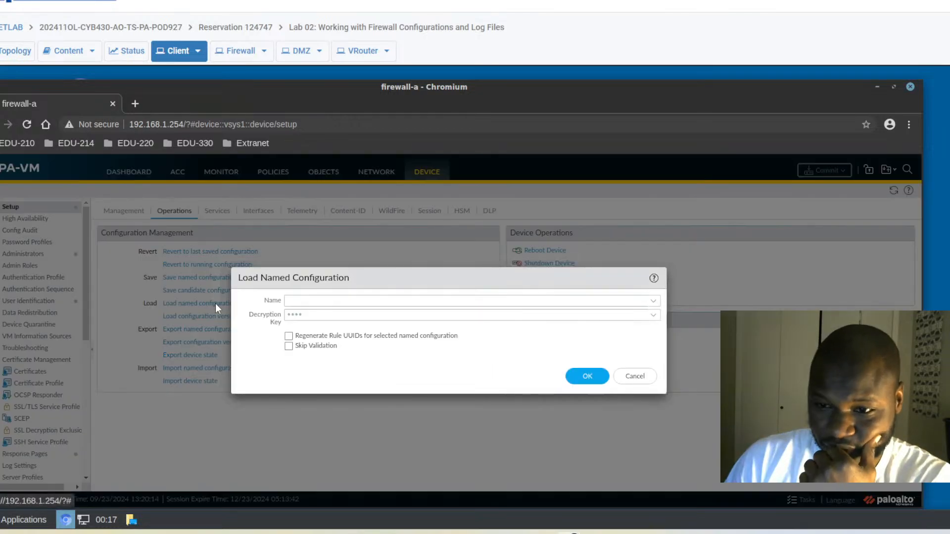
left_click(301, 300)
type("fire")
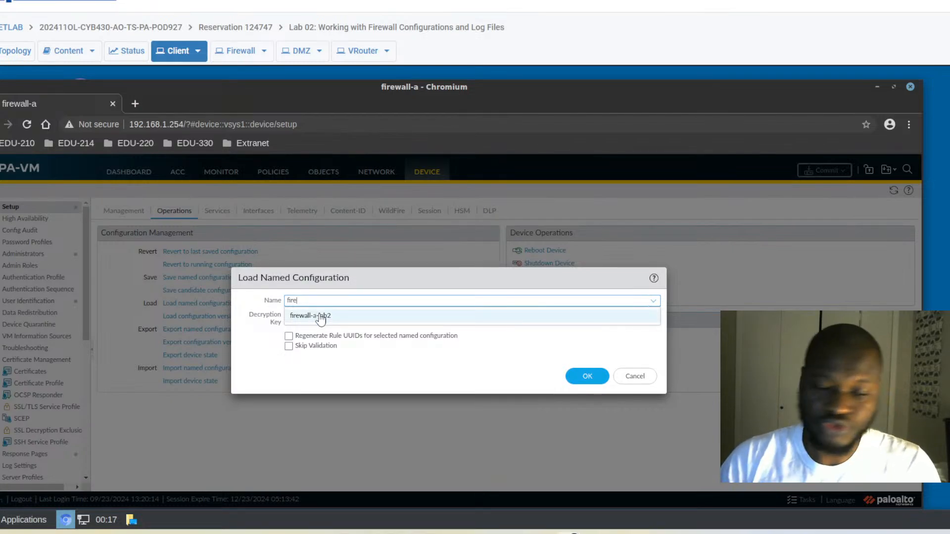
left_click(635, 377)
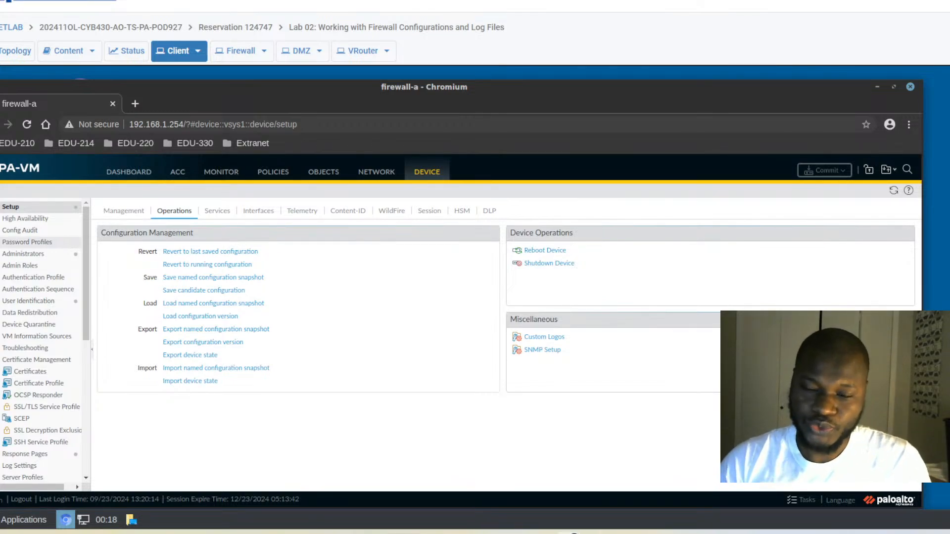
Export the firewall-a-lab2 named configuration snapshot and save the file to Downloads.
left_click(200, 330)
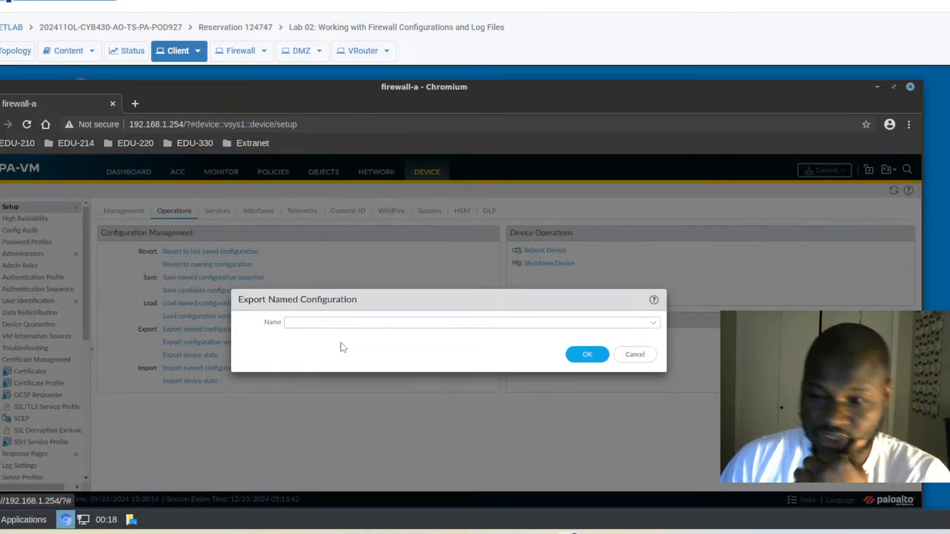
left_click(312, 323)
type("fire")
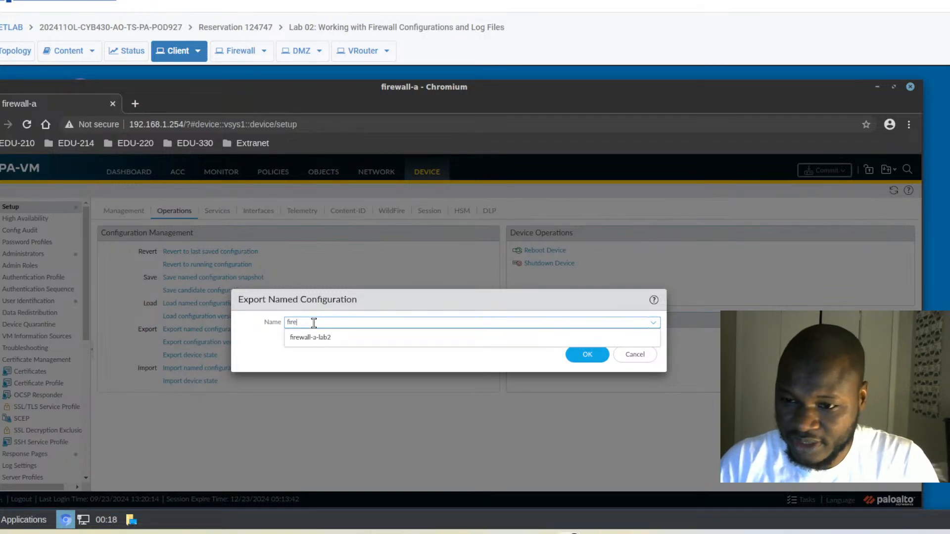
left_click(326, 341)
key("Return")
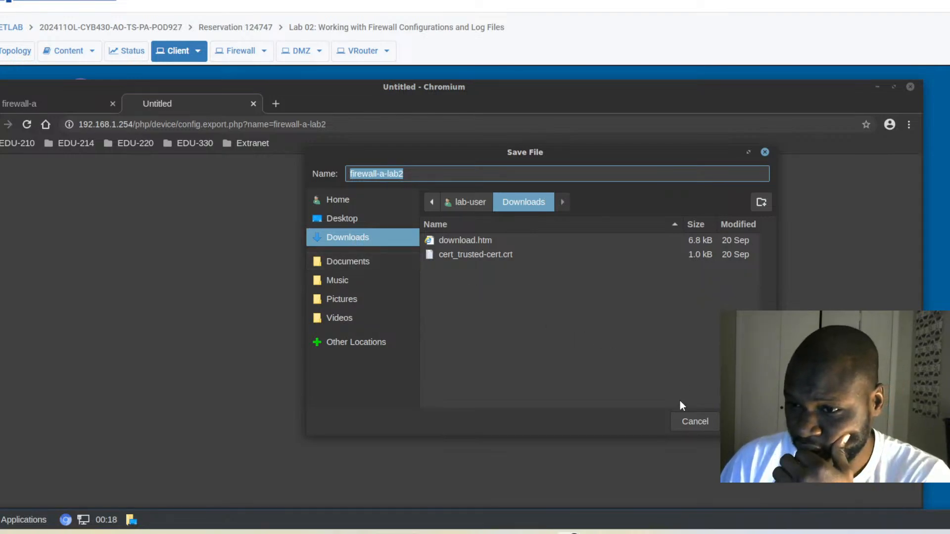
left_click(744, 421)
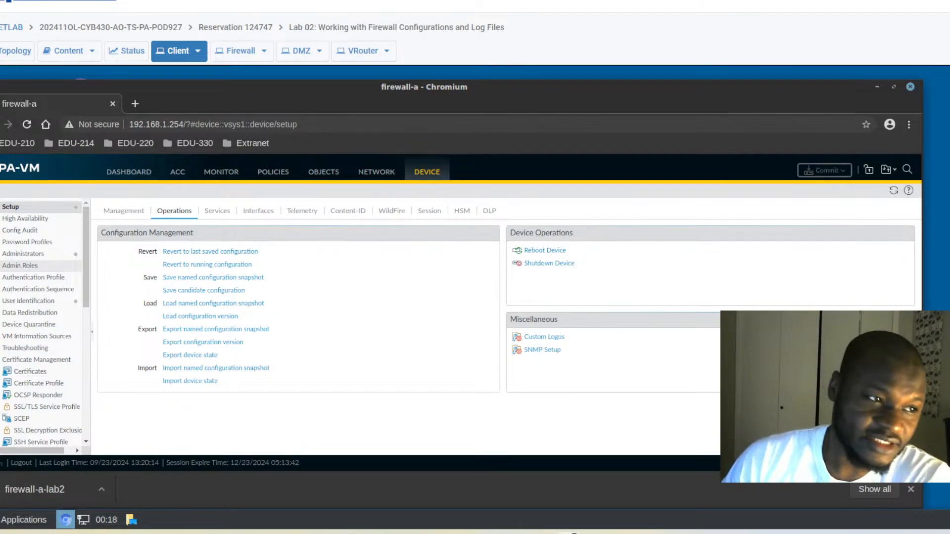
Change the Services primary DNS server from 8.8.8.8 to 88.8.8.8.
left_click(219, 214)
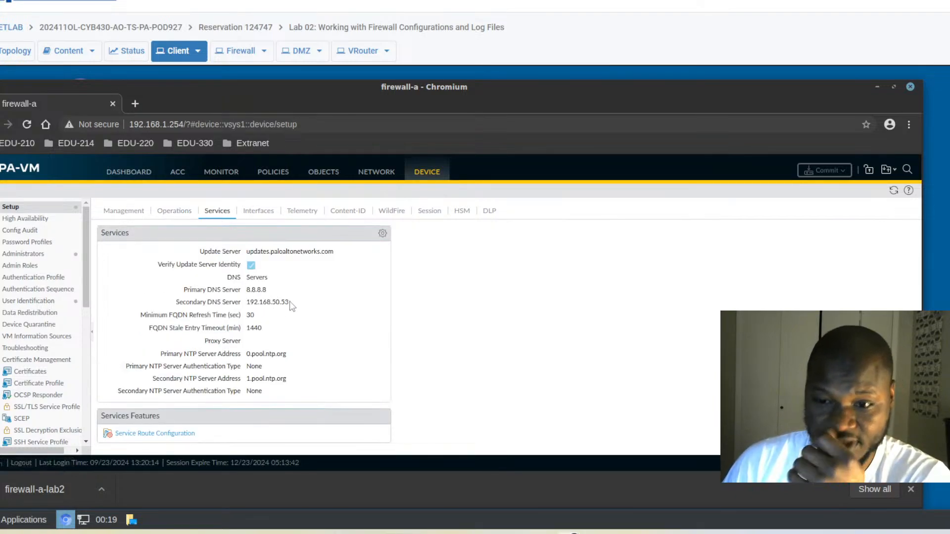
left_click(383, 237)
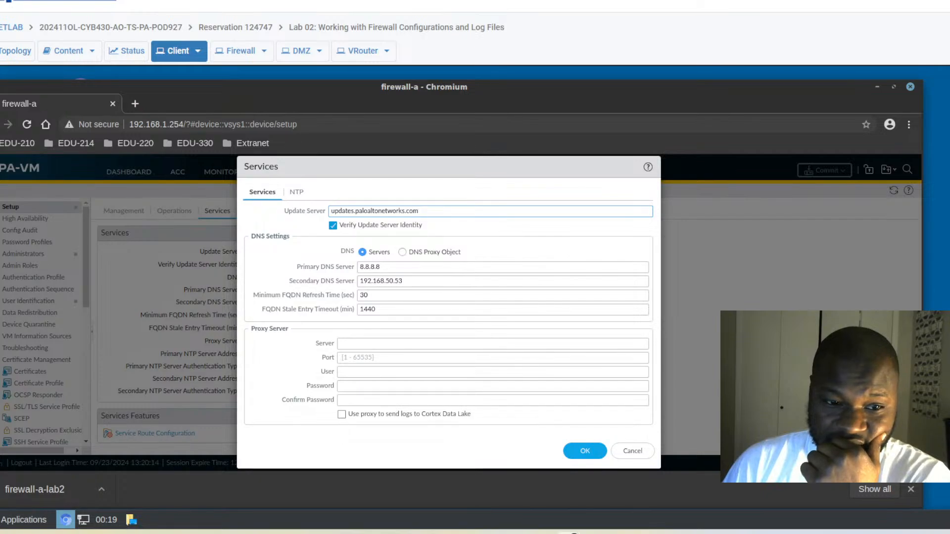
left_click(364, 266)
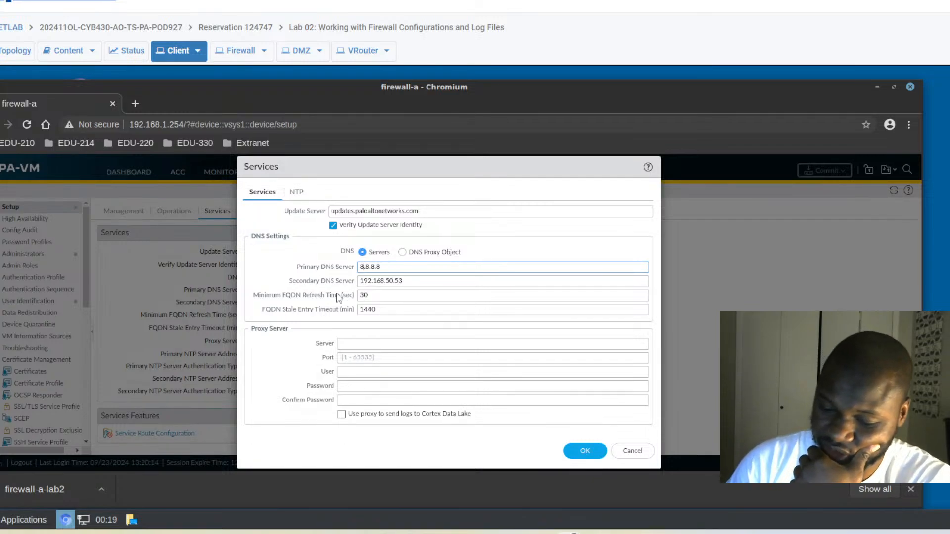
type("8")
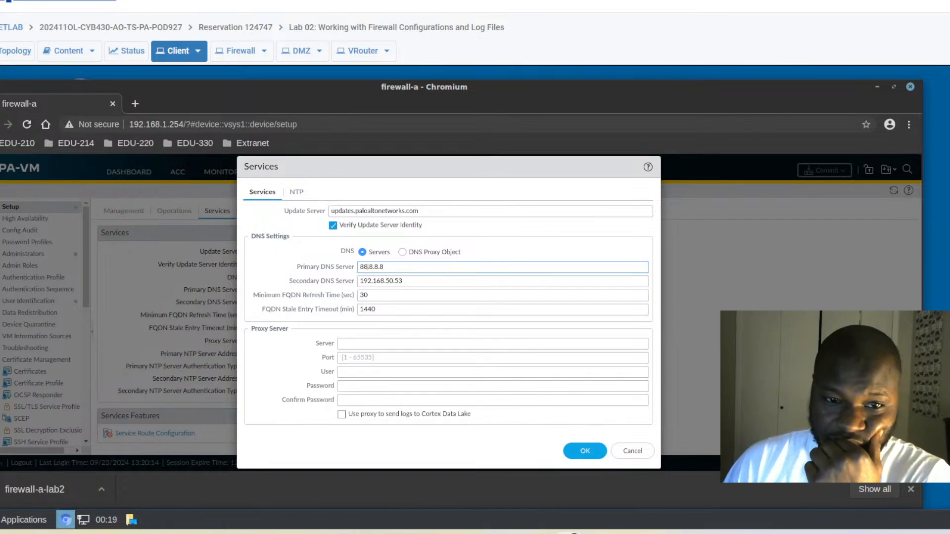
left_click(584, 451)
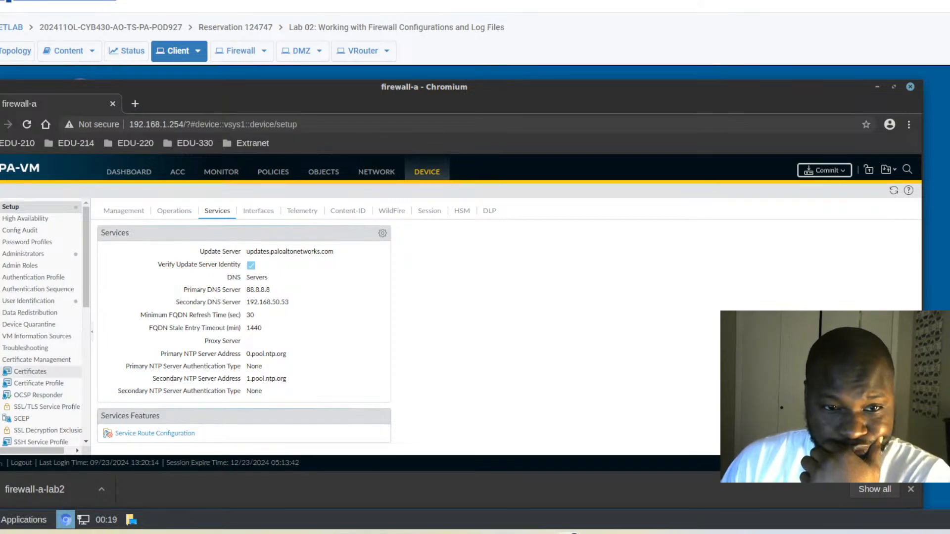
Revert all uncommitted changes, restoring the primary DNS server to 8.8.8.8.
left_click(891, 173)
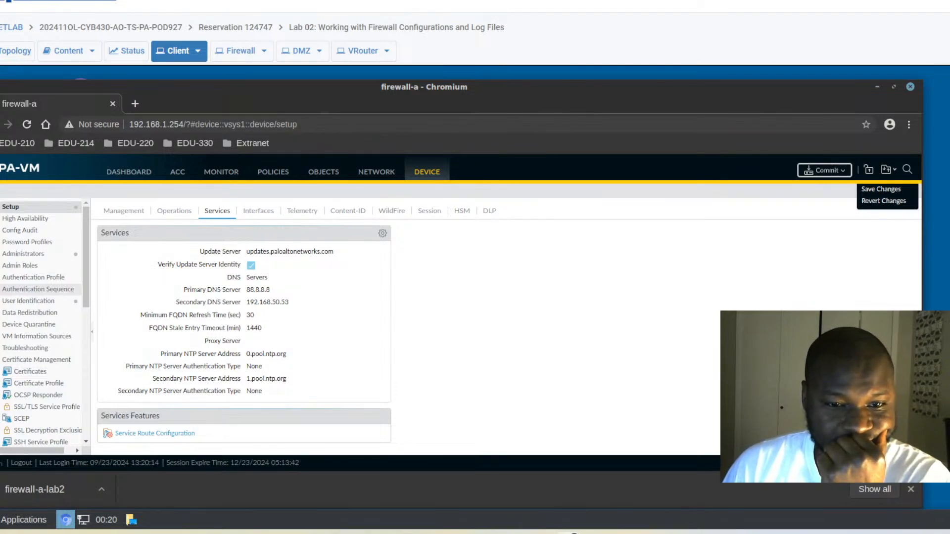
left_click(883, 202)
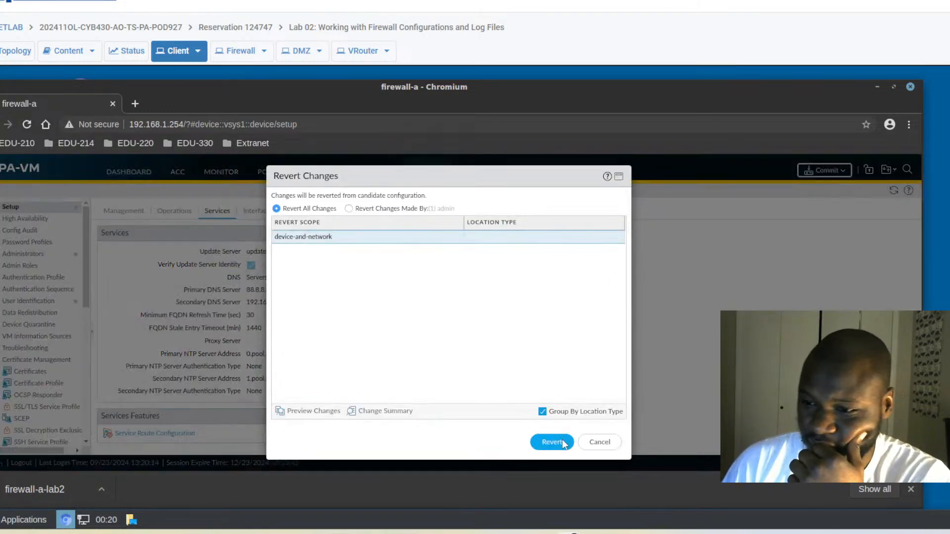
left_click(552, 442)
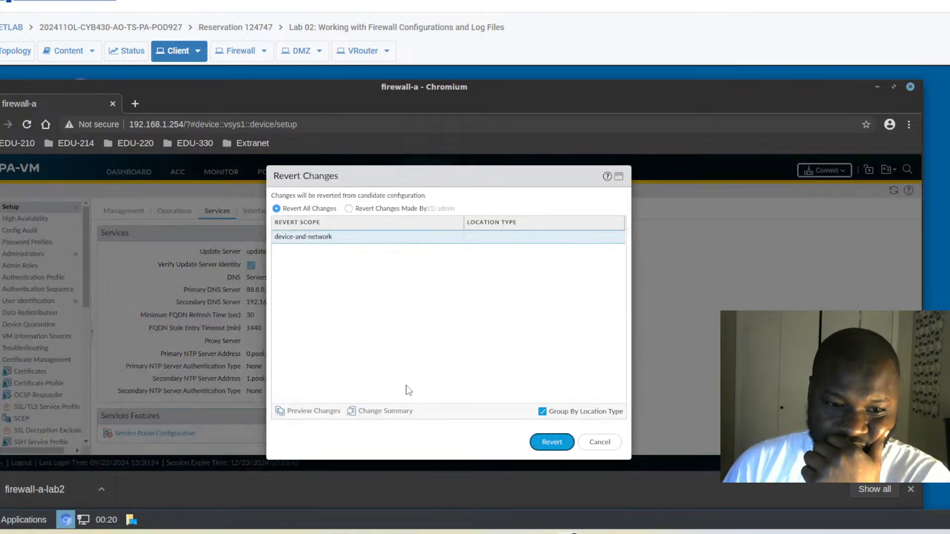
left_click(540, 443)
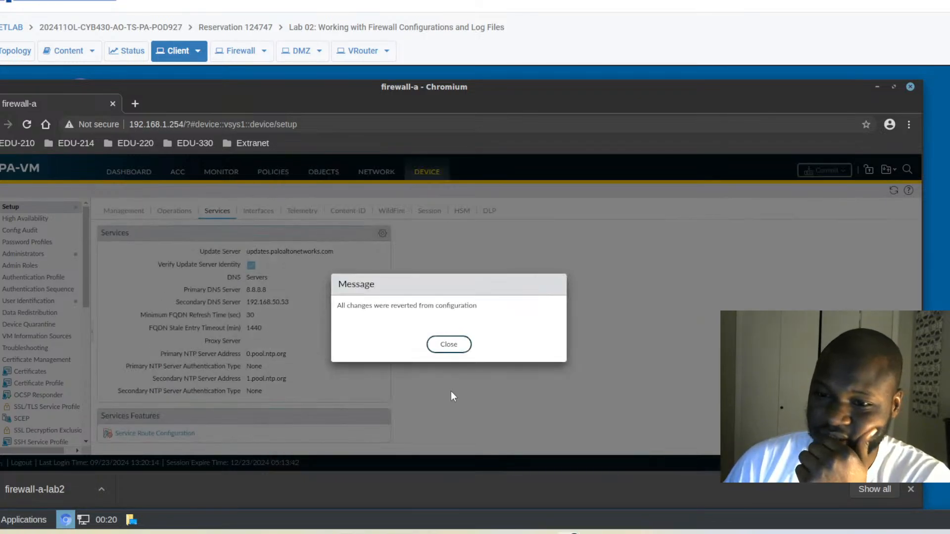
left_click(448, 346)
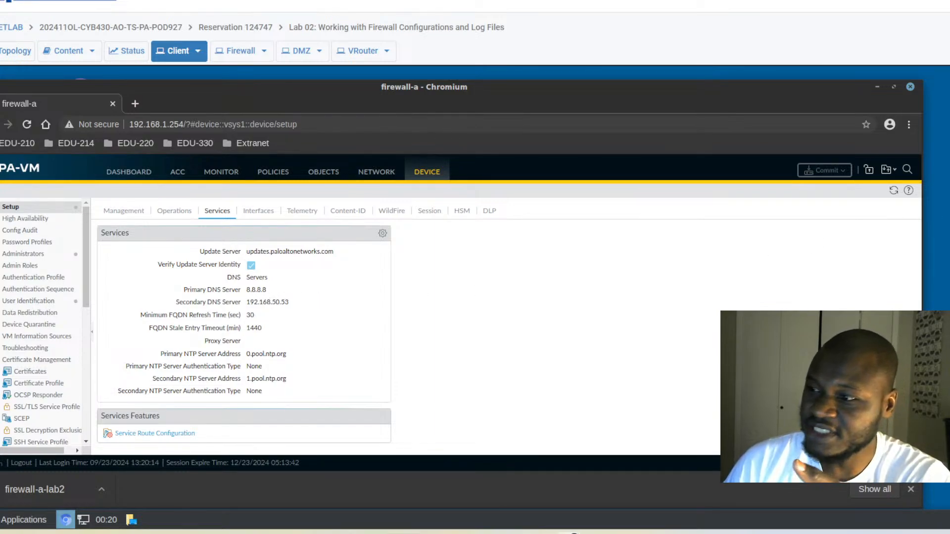
Return to the Device Setup Operations page with its Configuration Management options.
left_click(888, 170)
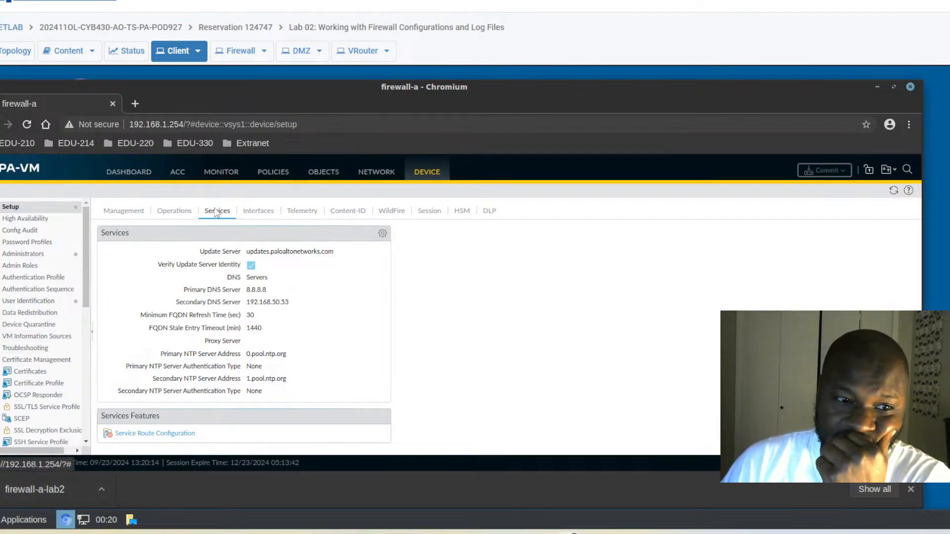
left_click(166, 213)
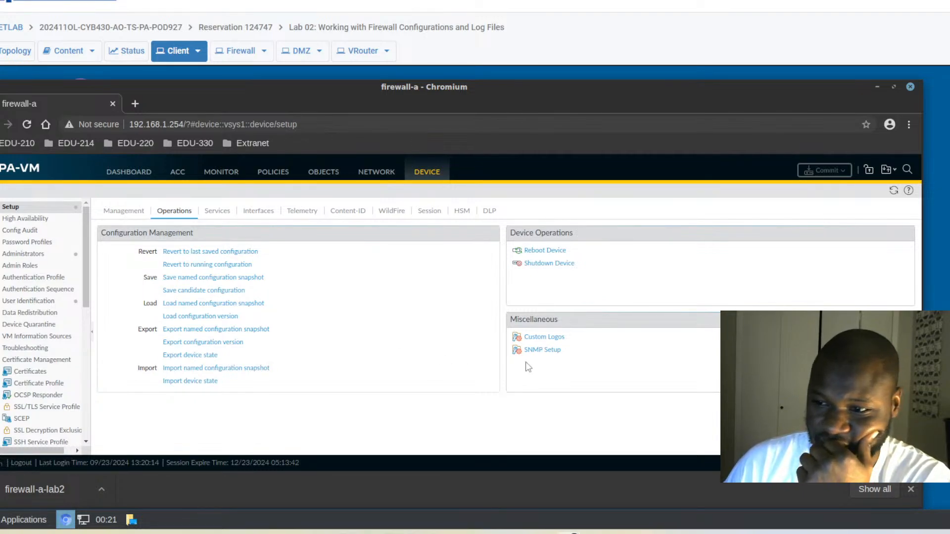
In SNMP Setup, enter location 'Virginiaa' and contact 'unit 2', and replace the community string.
left_click(537, 352)
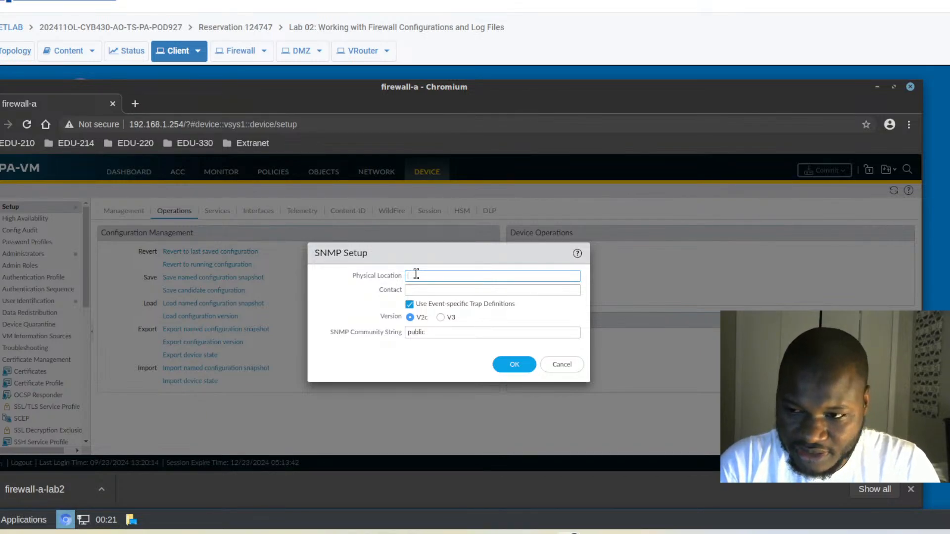
type("Virginiaa")
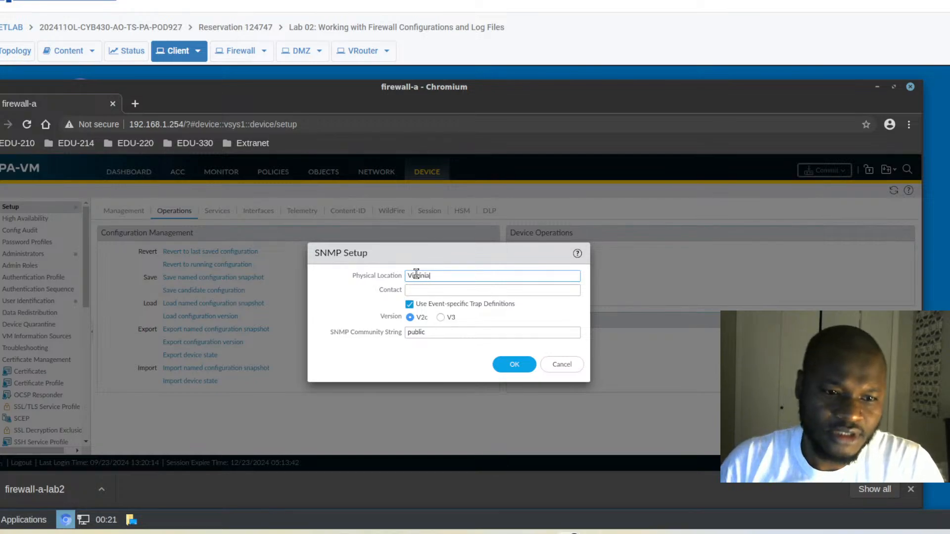
left_click(409, 290)
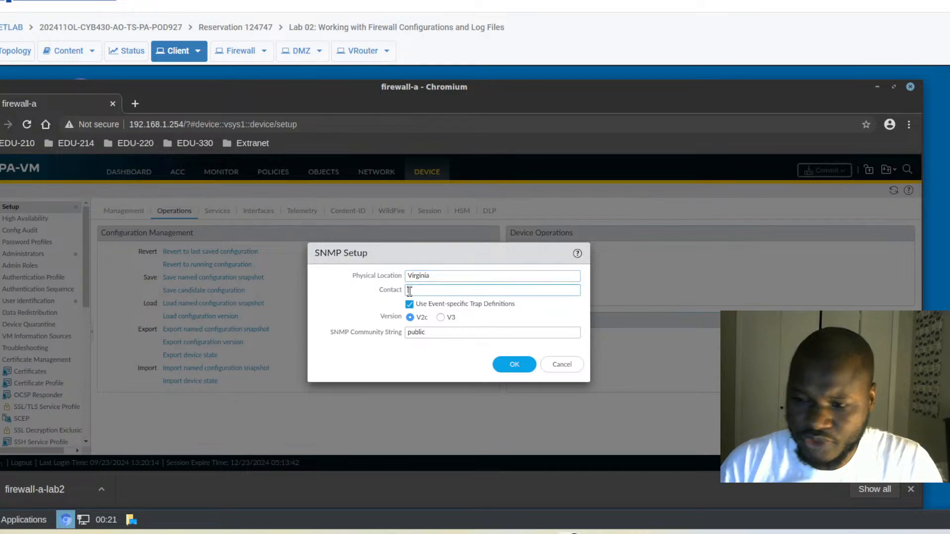
type("Init")
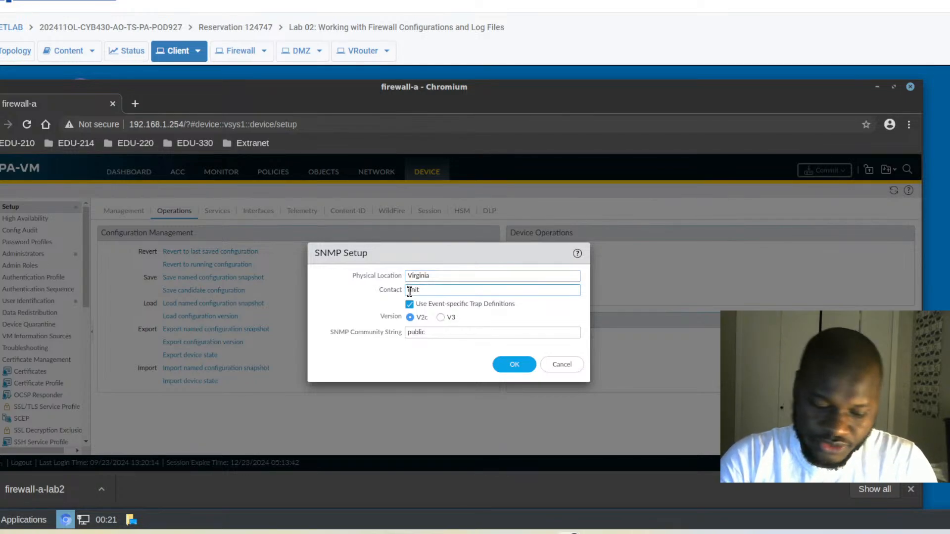
type(" 2")
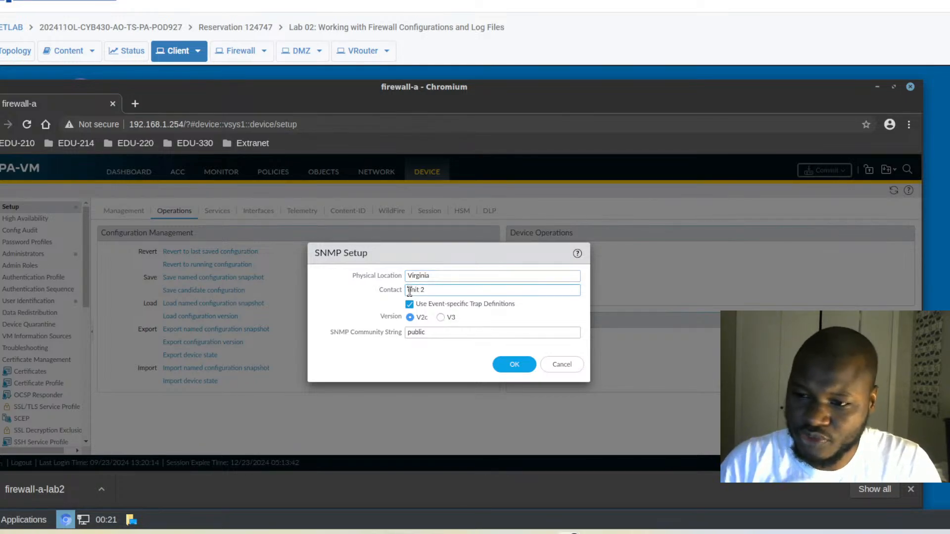
left_click(432, 333)
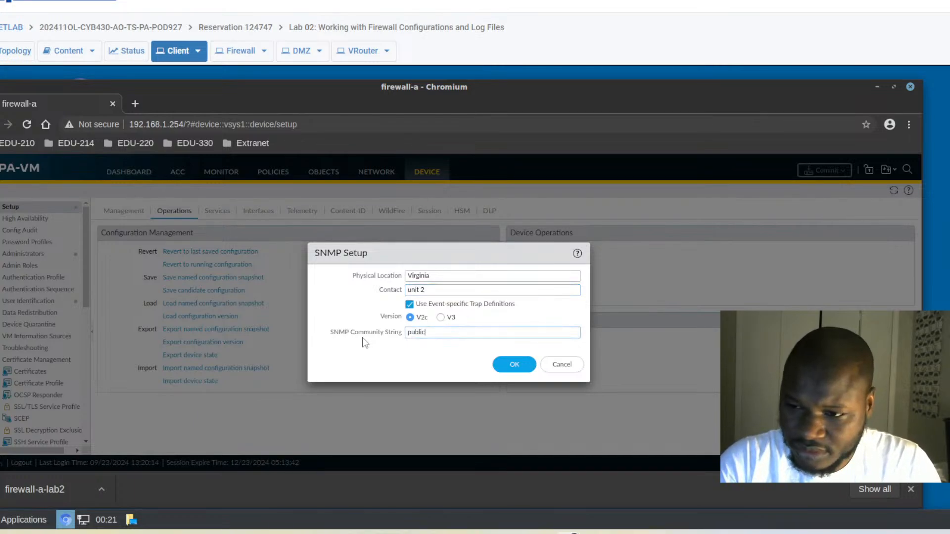
key("BackSpace")
key("BackSpace")
key("BackSpace")
key("BackSpace")
key("BackSpace")
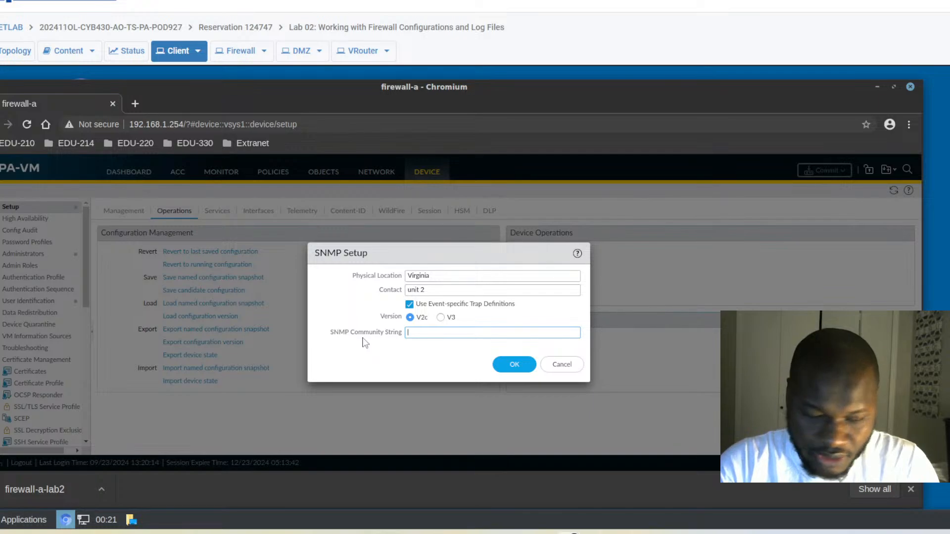
type("Palot")
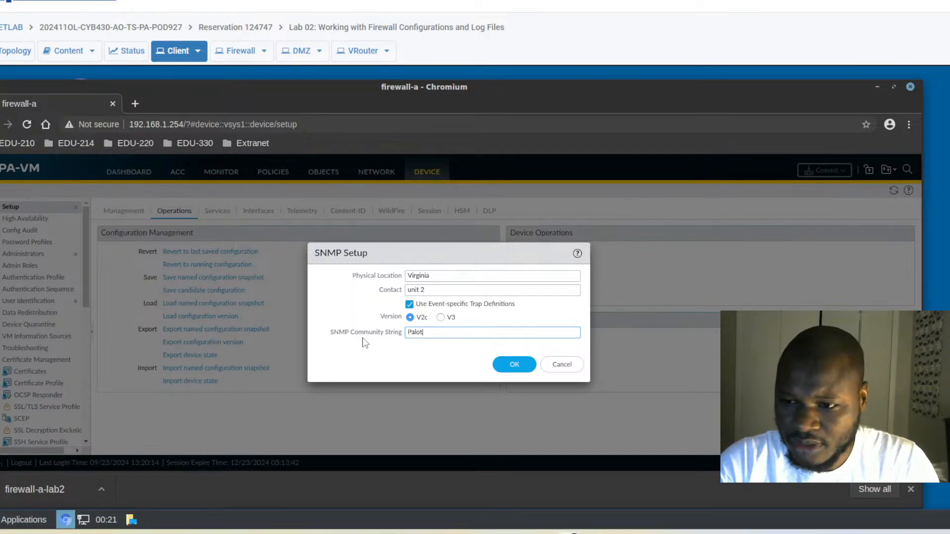
key("BackSpace")
type("alto")
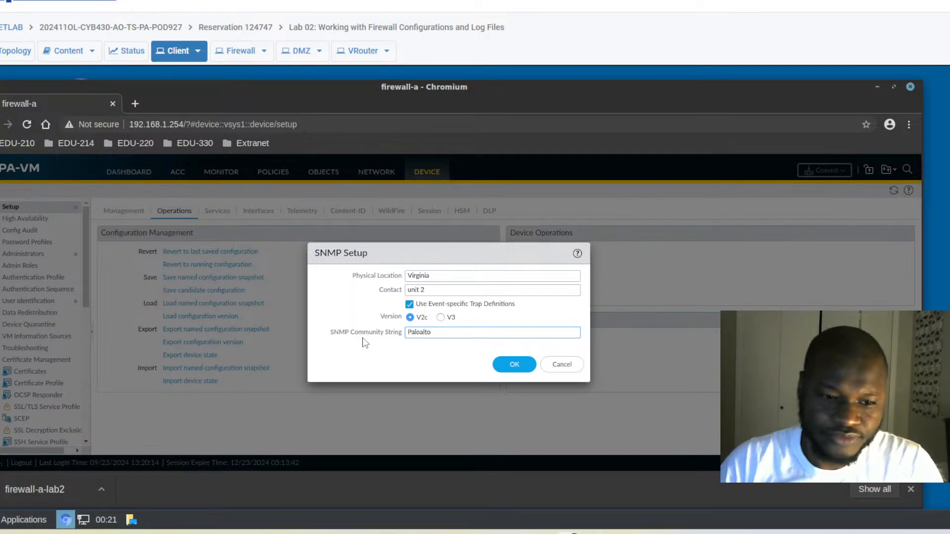
type("42")
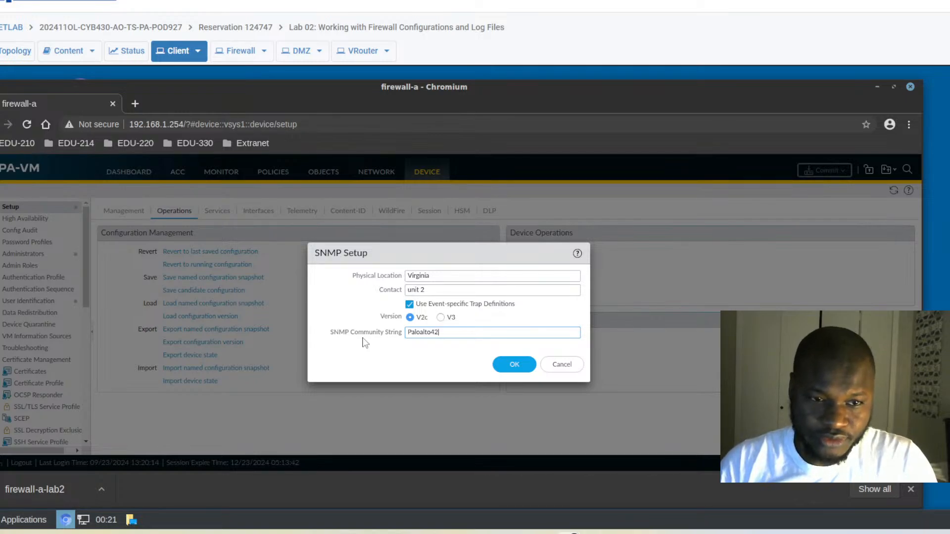
left_click(507, 371)
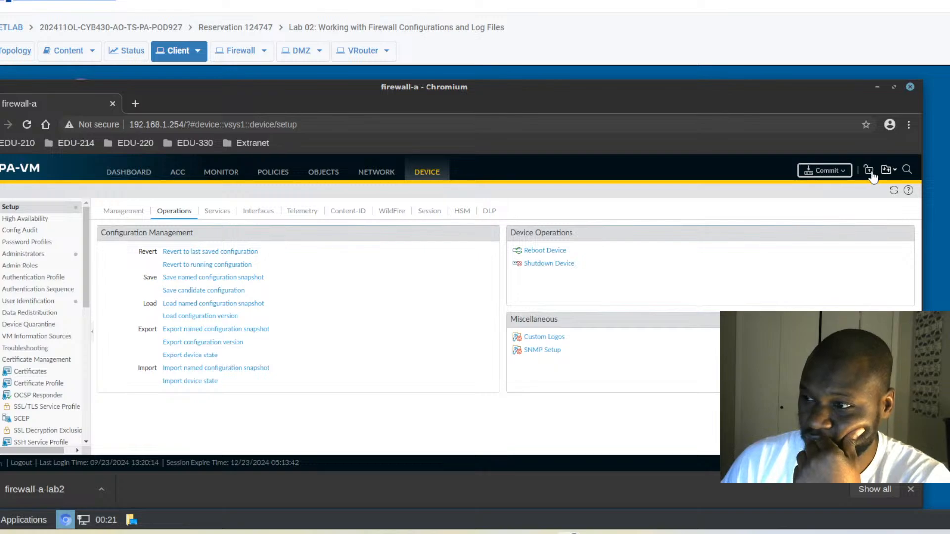
left_click(843, 173)
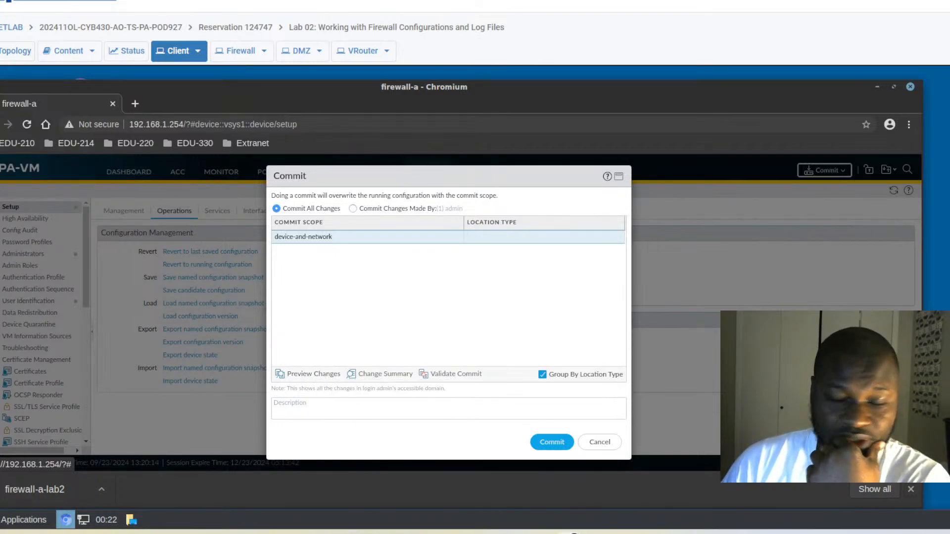
left_click(314, 374)
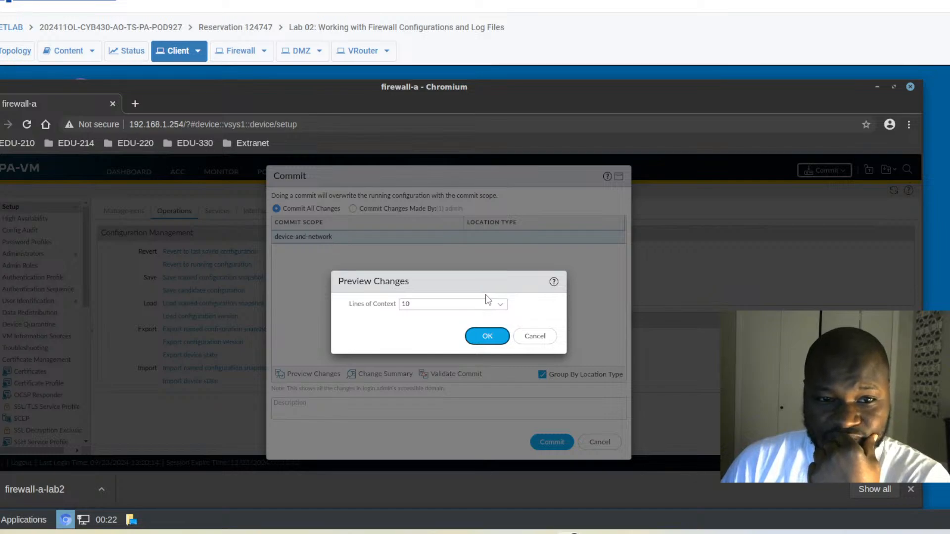
left_click(486, 344)
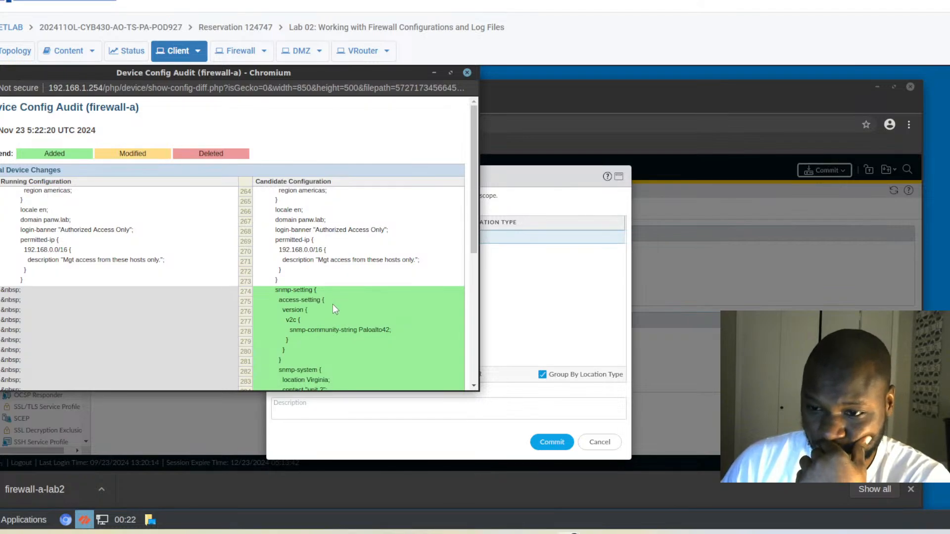
scroll(332, 304, "down", 1)
scroll(338, 300, "down", 1)
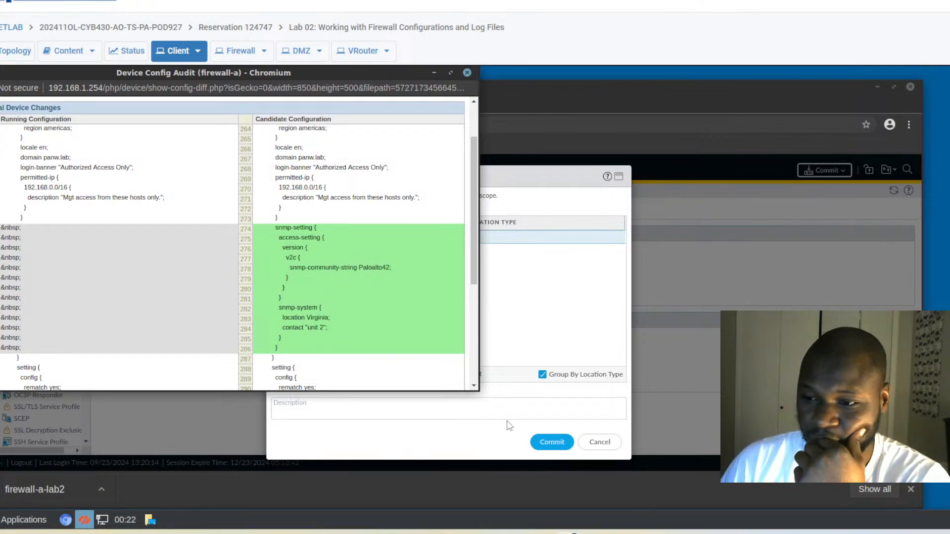
left_click(467, 73)
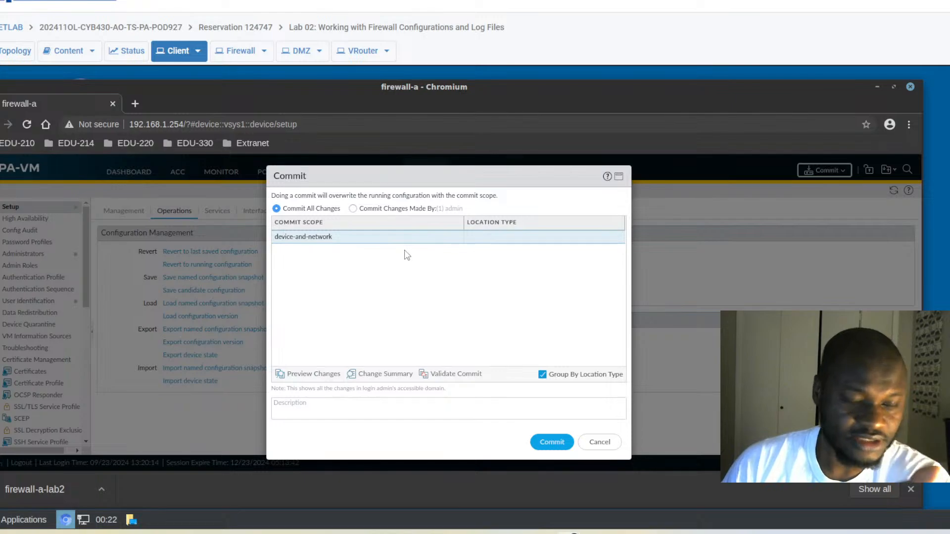
left_click(602, 445)
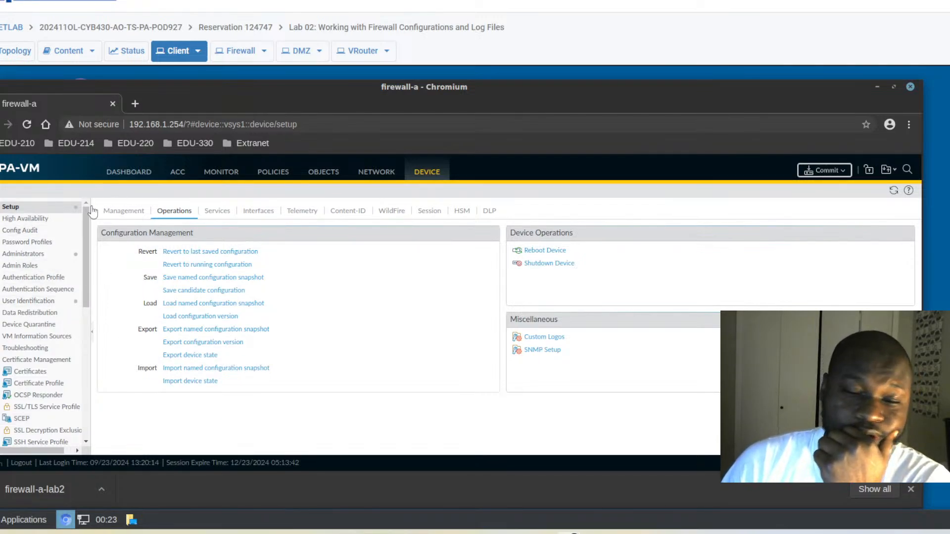
Open the Monitor logs, passing through the Traffic log to reach the System log.
left_click(228, 175)
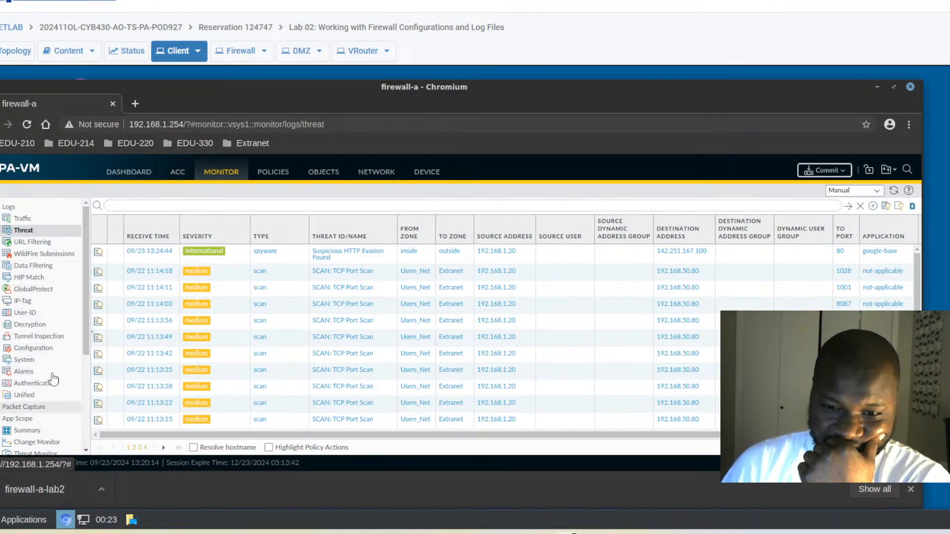
left_click(20, 219)
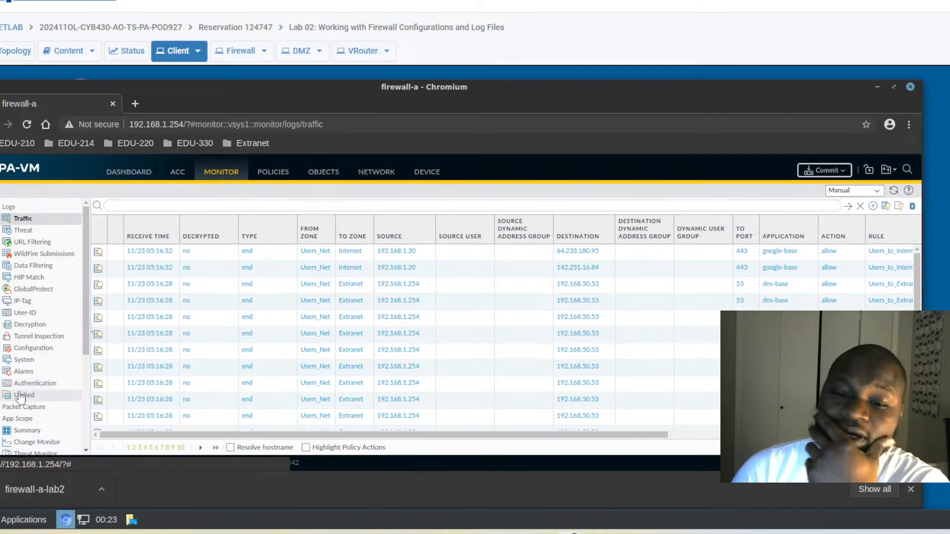
left_click(18, 365)
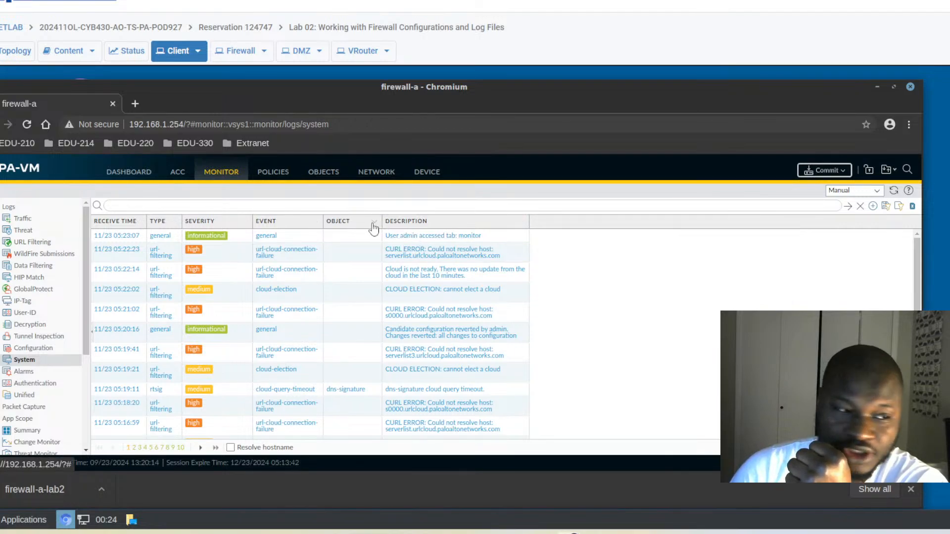
Hide the Object column and move the Severity column ahead of Receive Time.
left_click_drag(318, 227, 316, 223)
left_click(315, 223)
mouse_move(341, 236)
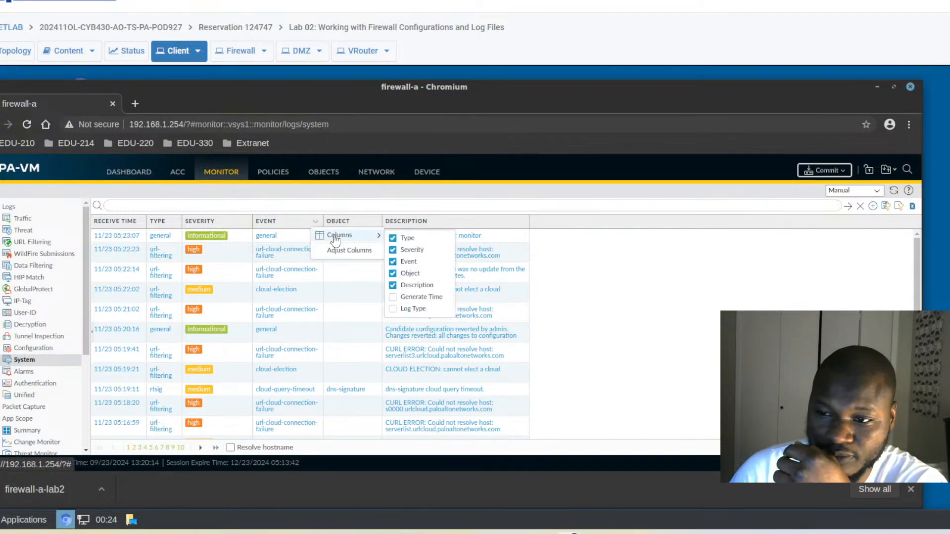
left_click(393, 274)
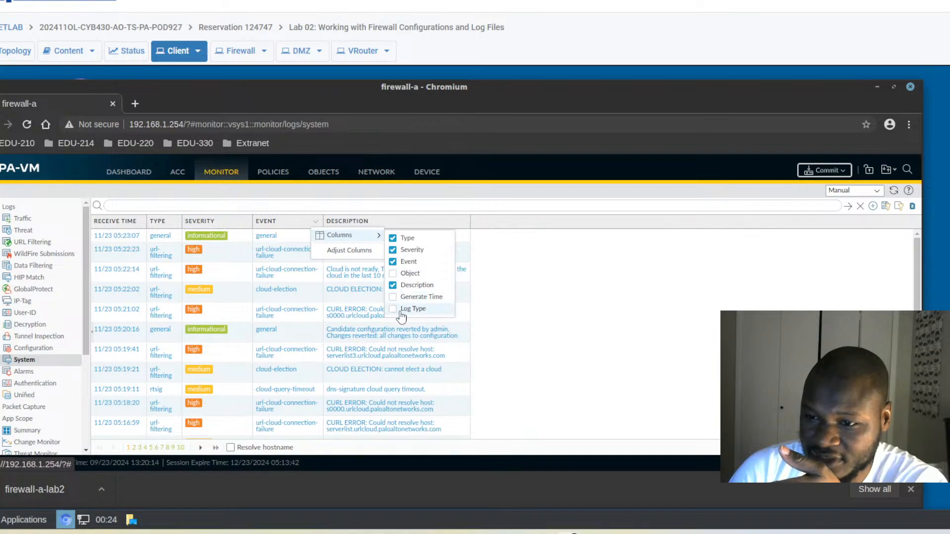
left_click(393, 274)
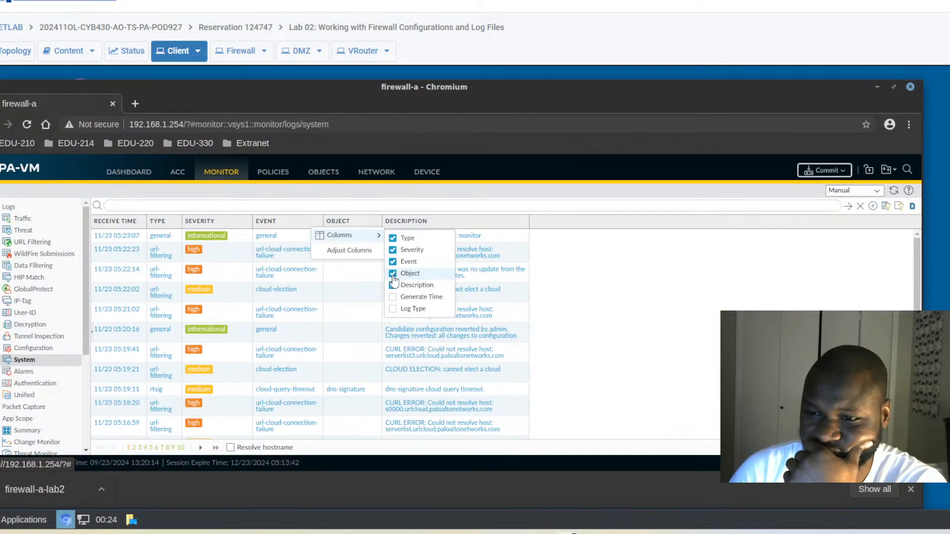
left_click(393, 274)
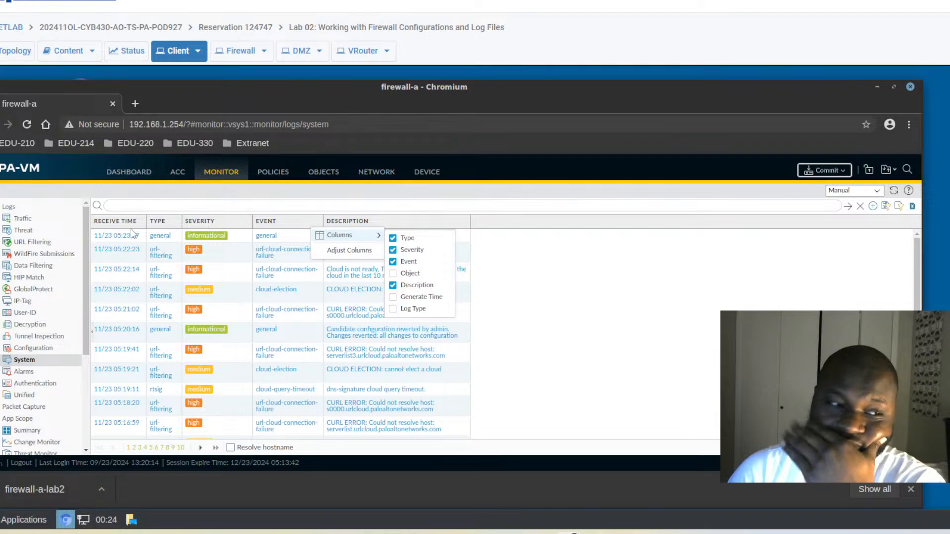
left_click_drag(206, 226, 118, 224)
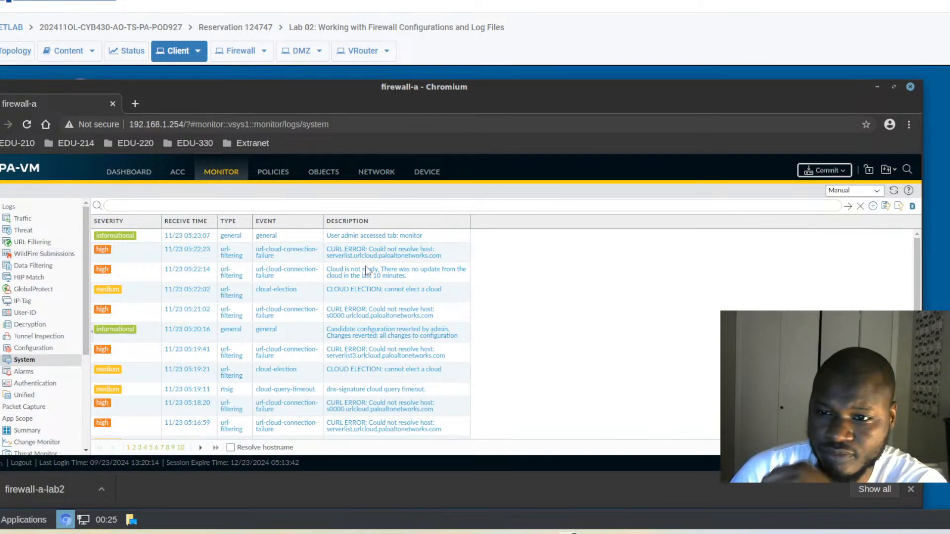
left_click(130, 205)
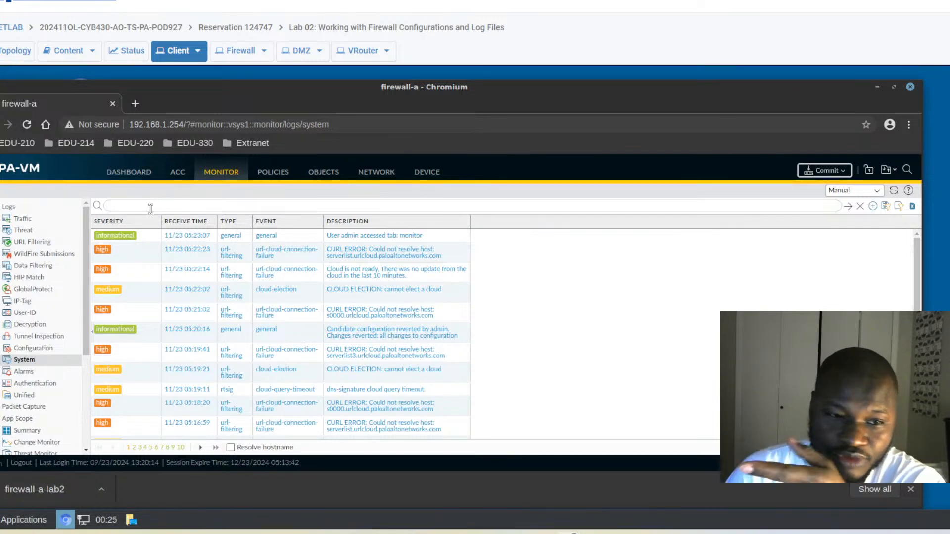
left_click(872, 207)
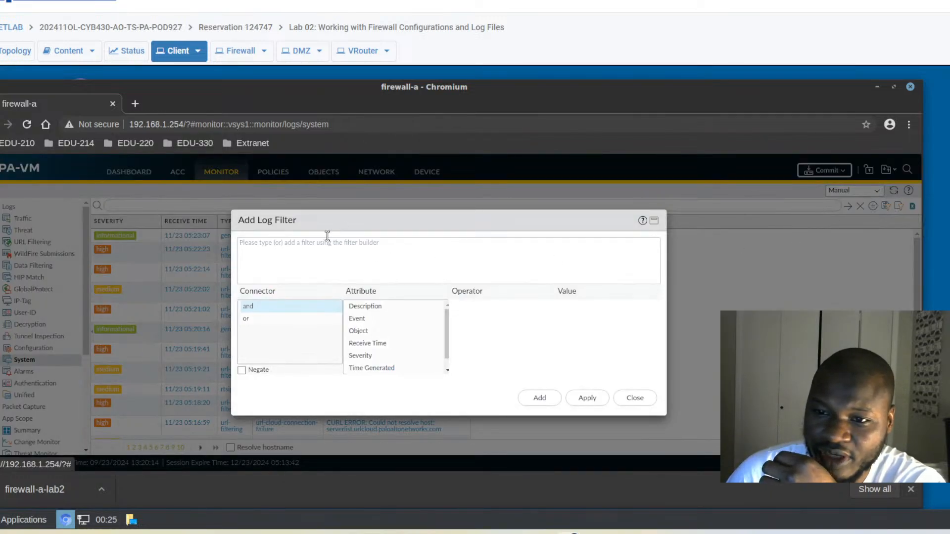
left_click(267, 240)
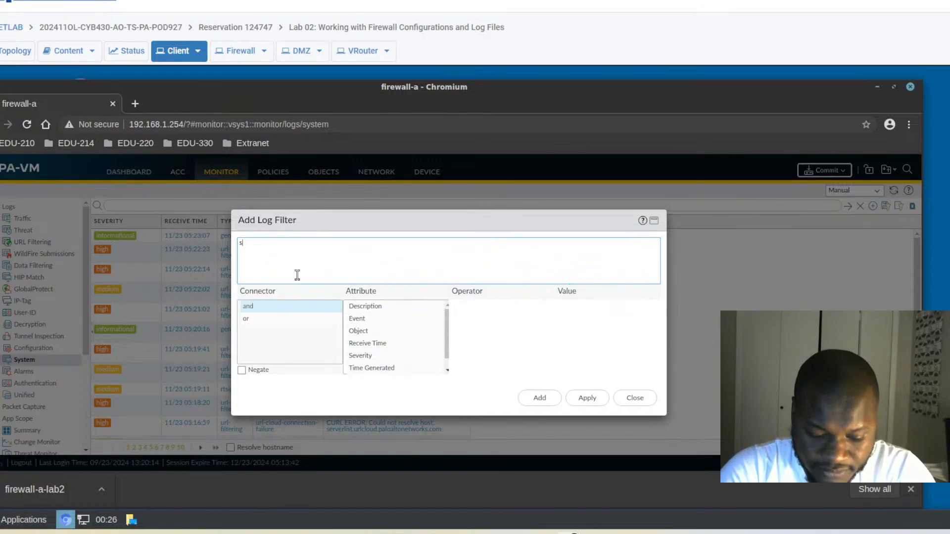
type("ubtype")
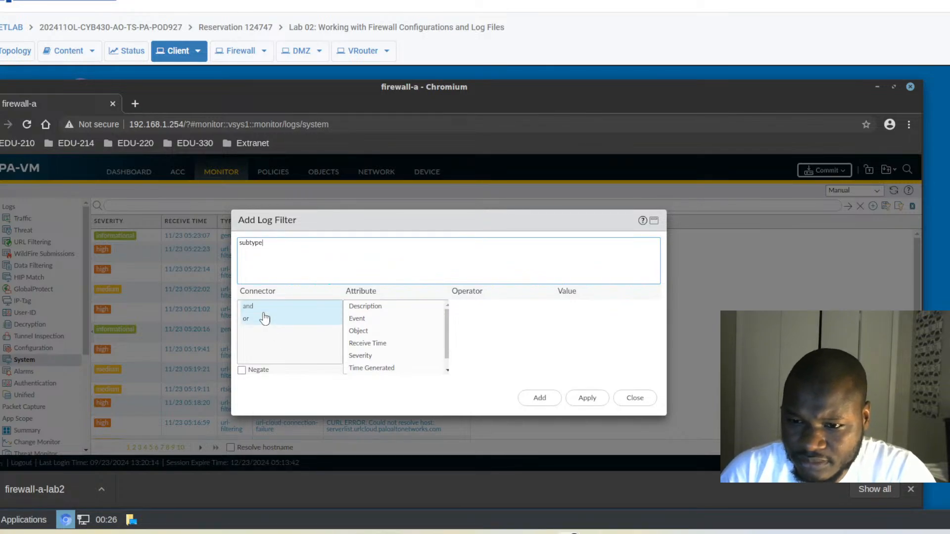
type("eq")
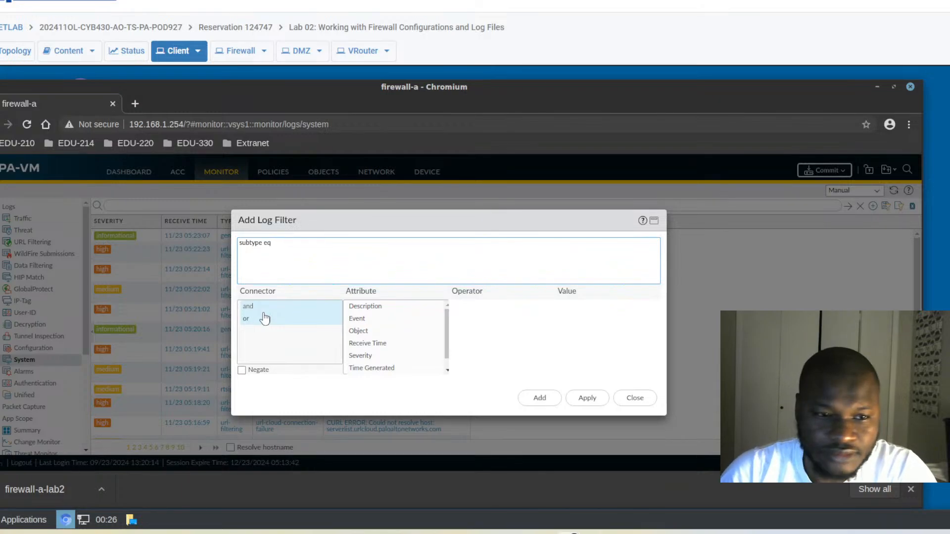
scroll(384, 336, "down", 1)
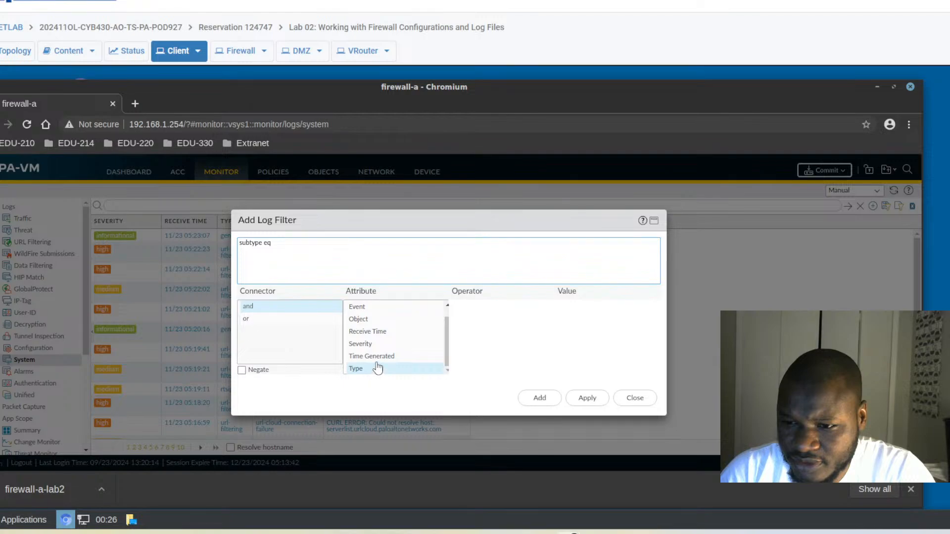
scroll(439, 364, "up", 1)
left_click(635, 399)
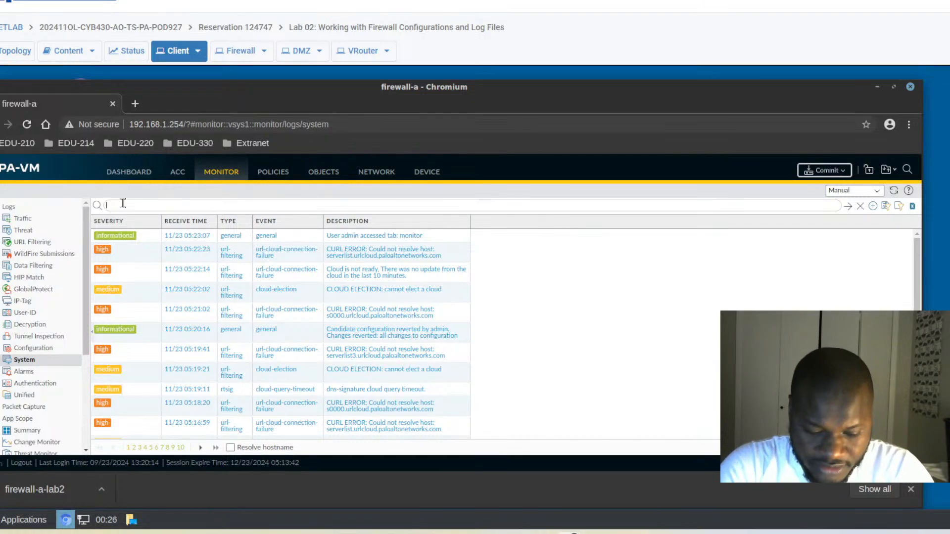
Apply the '( subtype eq vpn)' filter and scroll through the VPN entries.
type("(s")
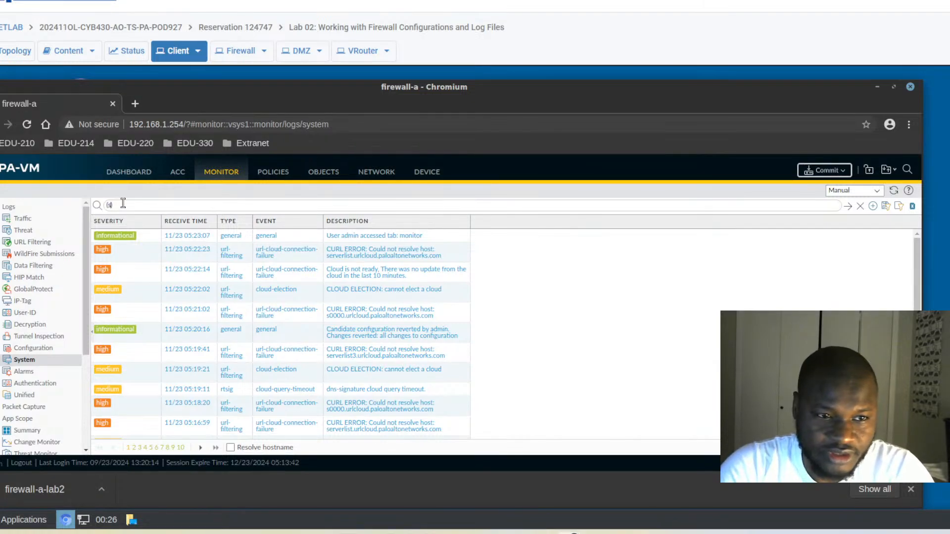
type("yb")
key("BackSpace")
key("BackSpace")
type("ubtype eq ")
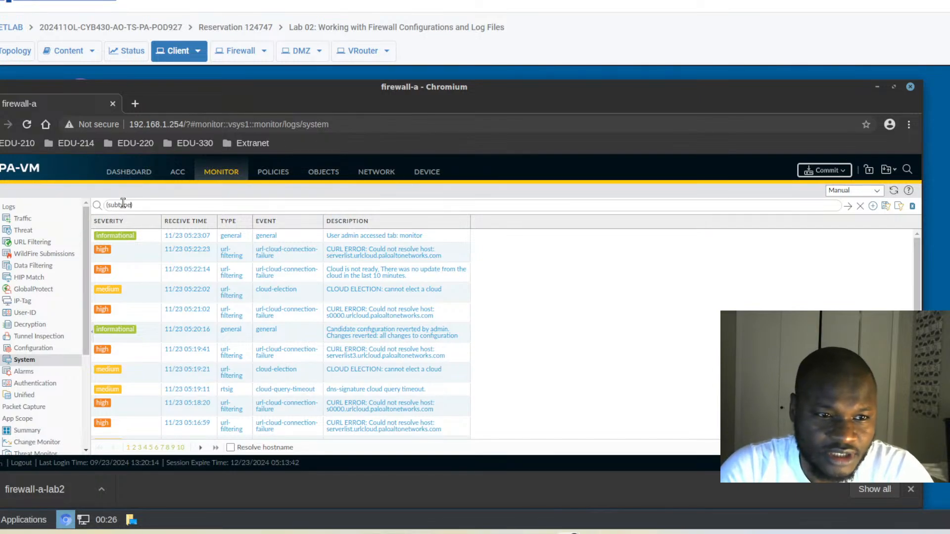
type("vpn")
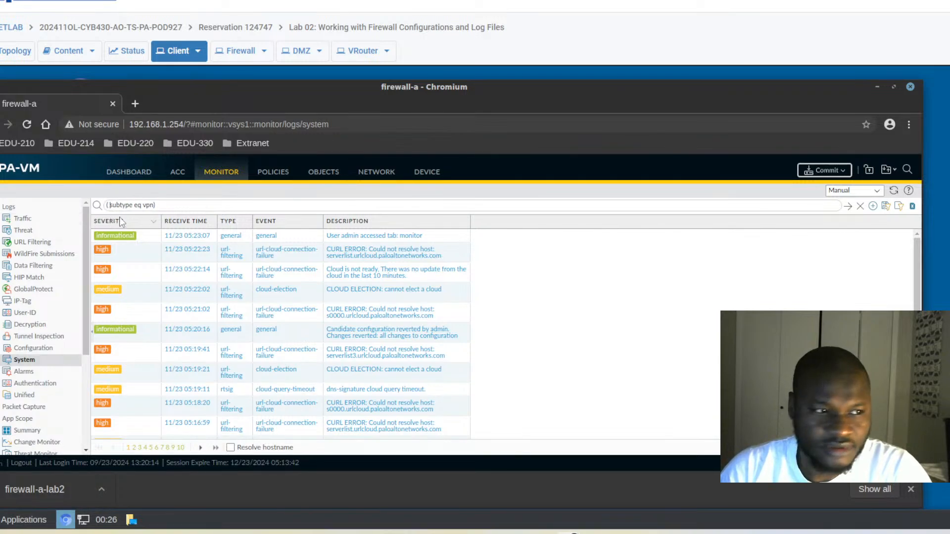
left_click(848, 208)
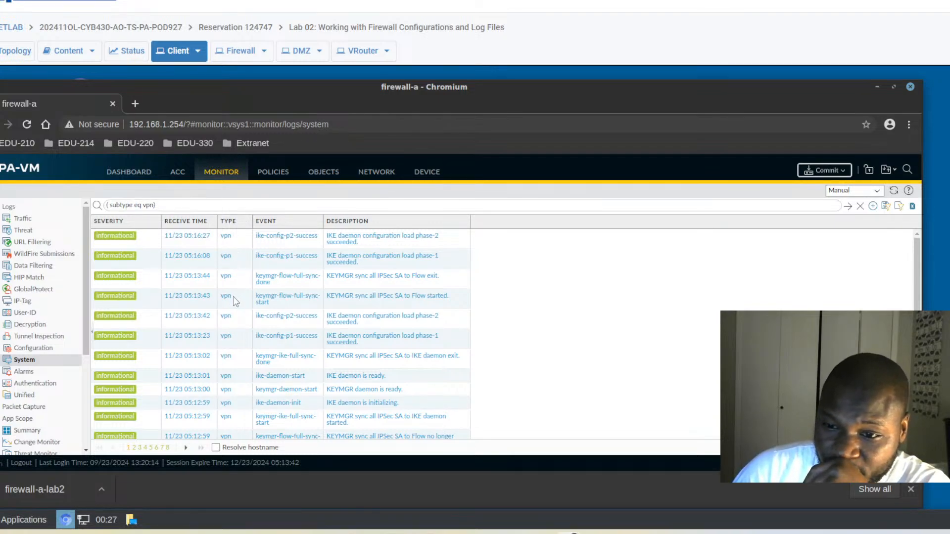
scroll(236, 300, "down", 4)
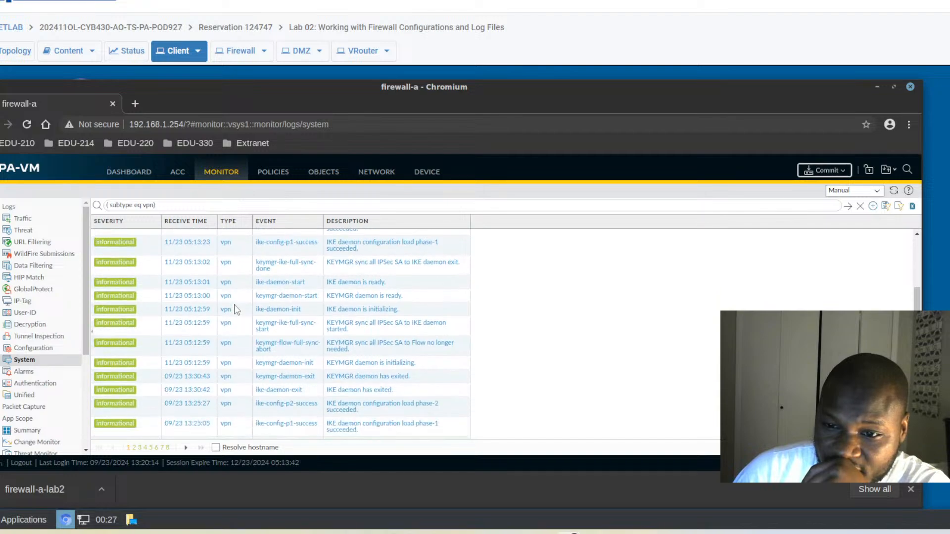
scroll(233, 307, "down", 2)
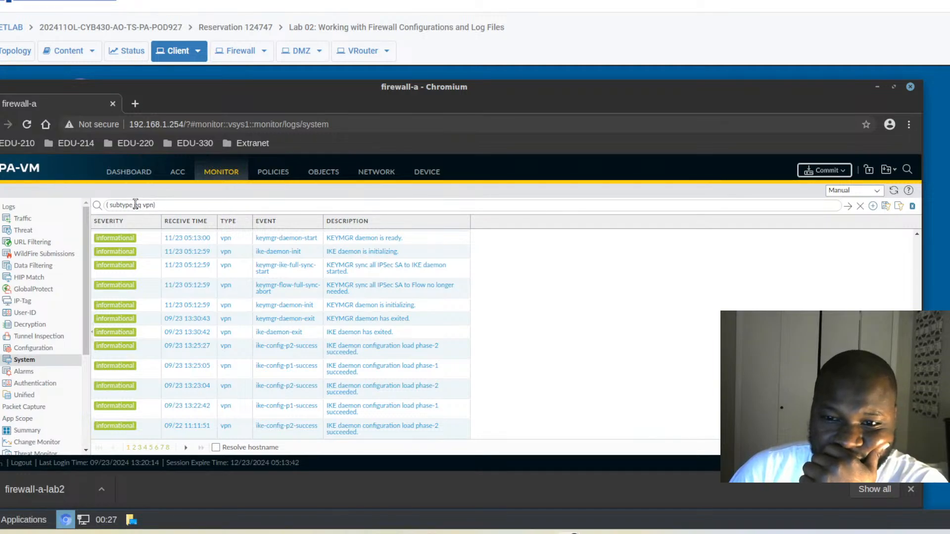
Try the '( subseverity eq critical)' filter and dismiss the invalid operator error.
mouse_move(134, 204)
left_mouse_down()
mouse_move(110, 205)
mouse_move(121, 202)
left_mouse_up()
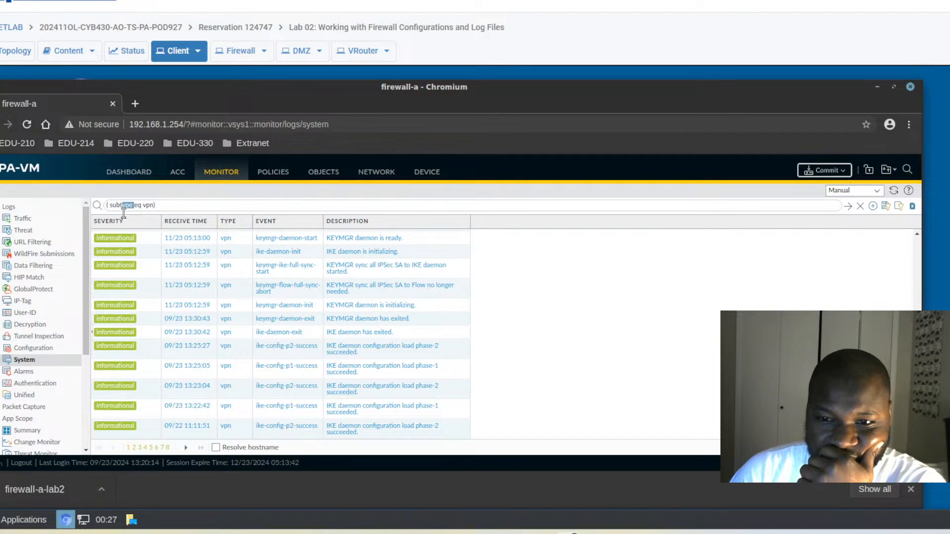
key("BackSpace")
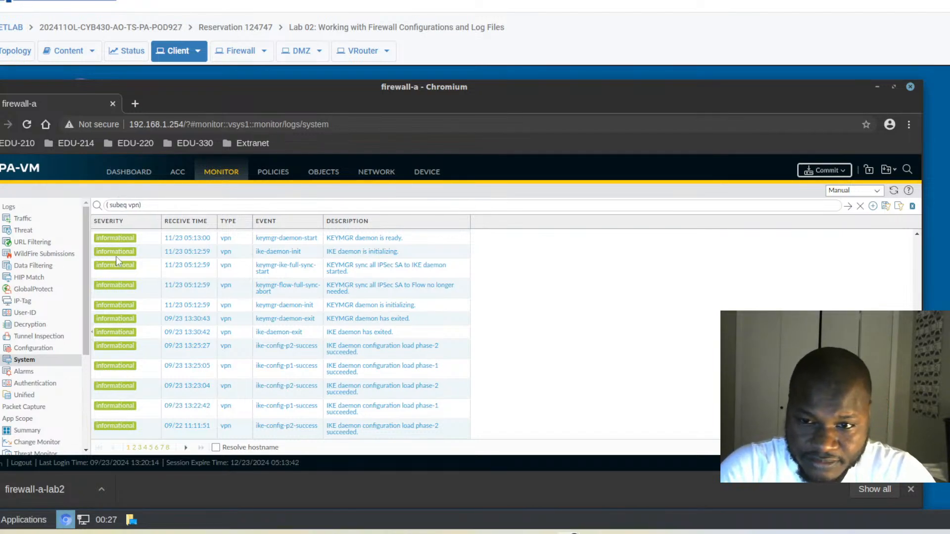
type("severit")
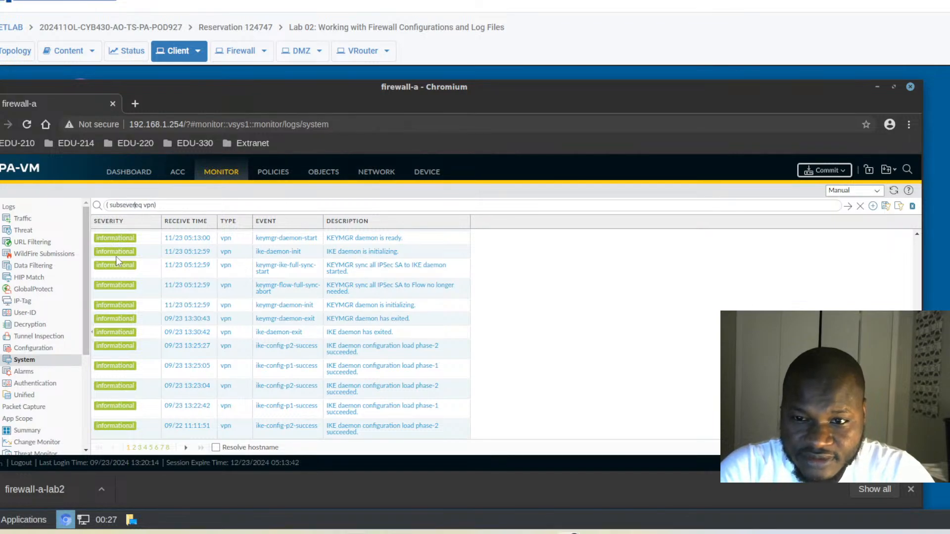
type("y")
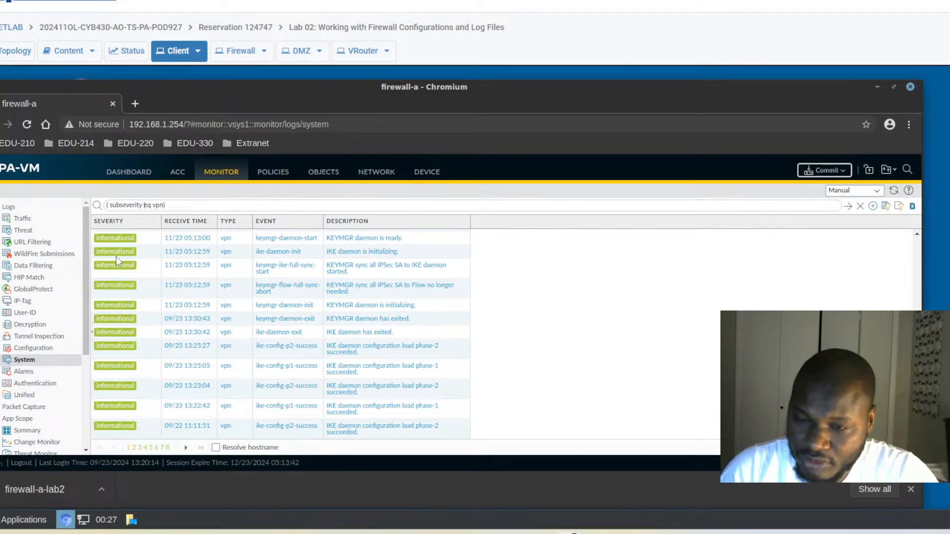
key("BackSpace")
key("BackSpace")
key("BackSpace")
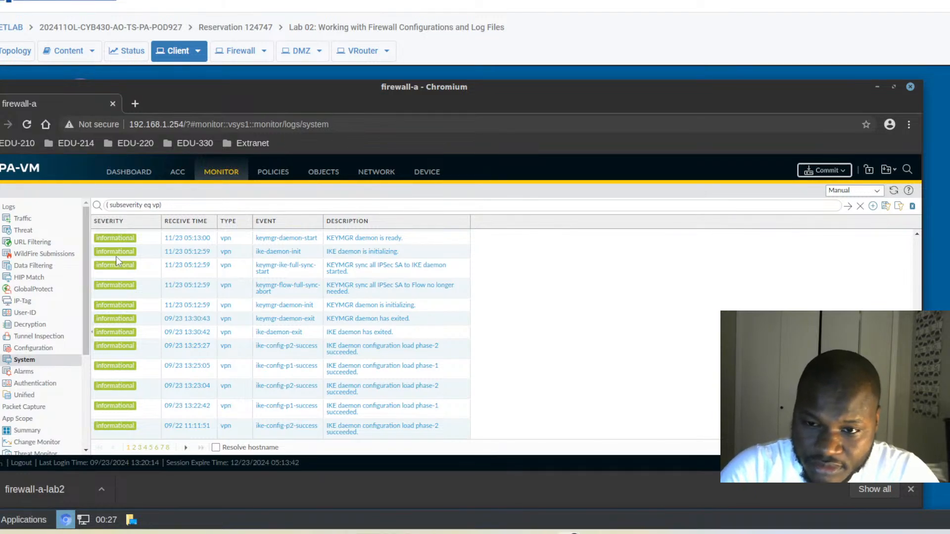
type("critical")
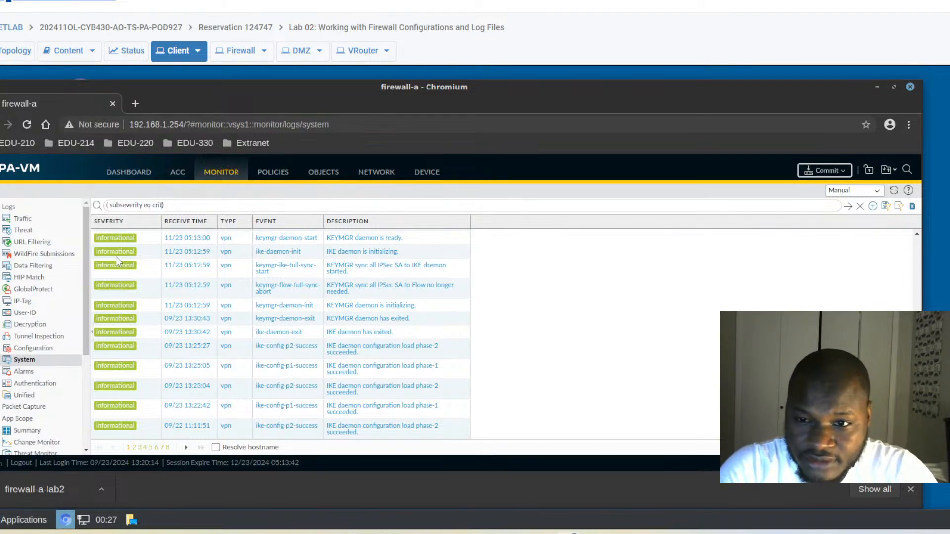
key("Return")
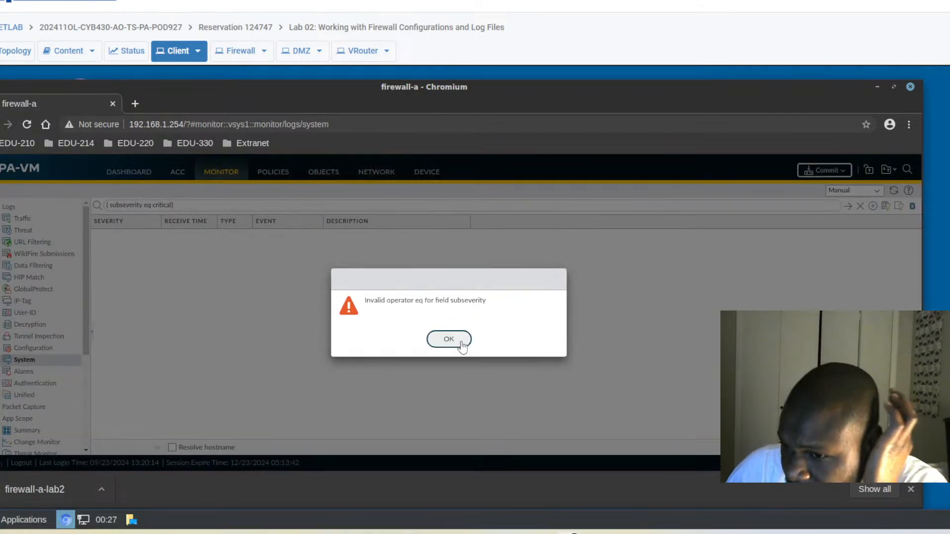
left_click(449, 339)
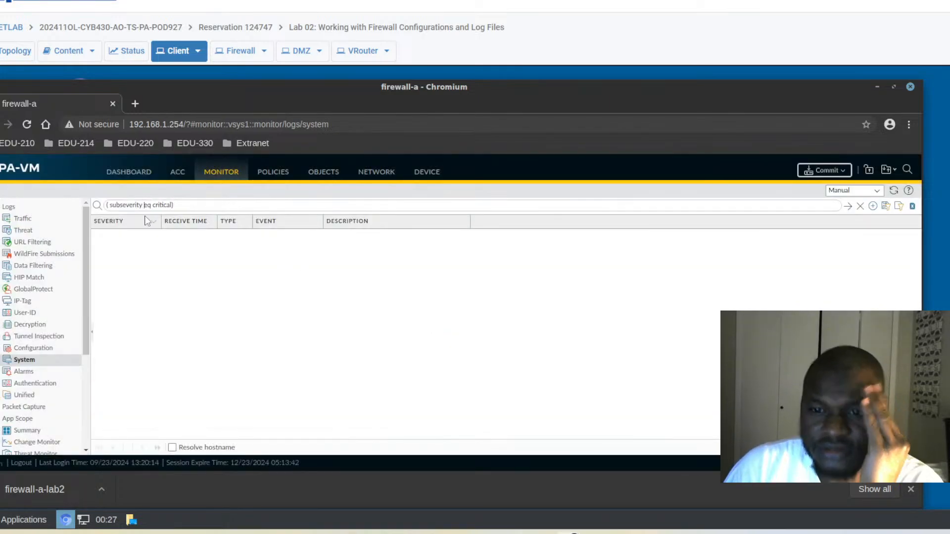
Clear the filter expression and reload the System log unfiltered.
key("BackSpace")
key("BackSpace")
key("BackSpace")
key("BackSpace")
key("BackSpace")
key("BackSpace")
key("BackSpace")
key("BackSpace")
key("BackSpace")
key("BackSpace")
key("BackSpace")
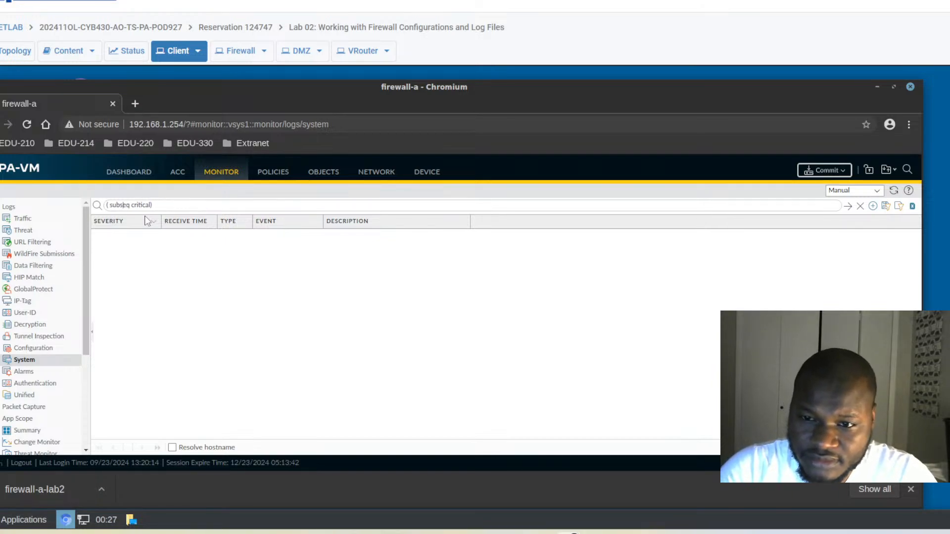
key("BackSpace")
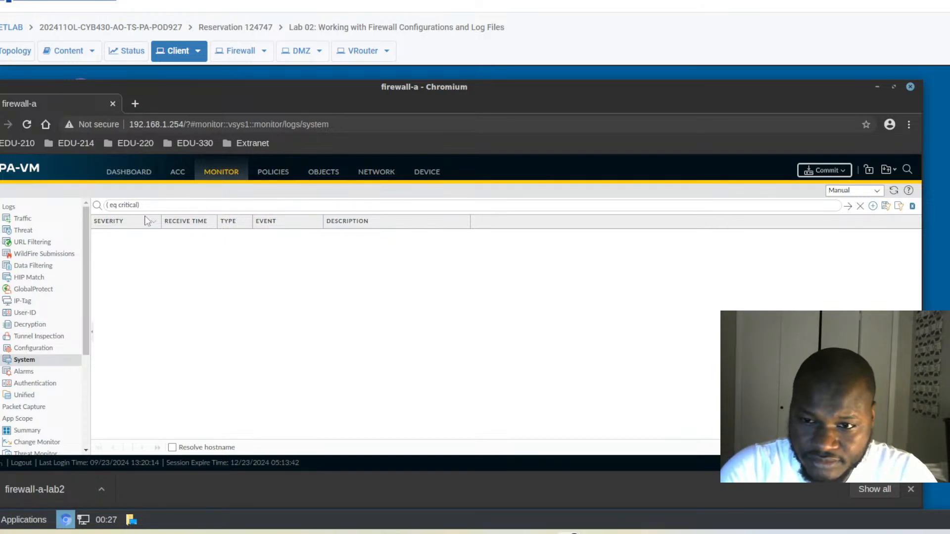
left_click_drag(152, 203, 58, 205)
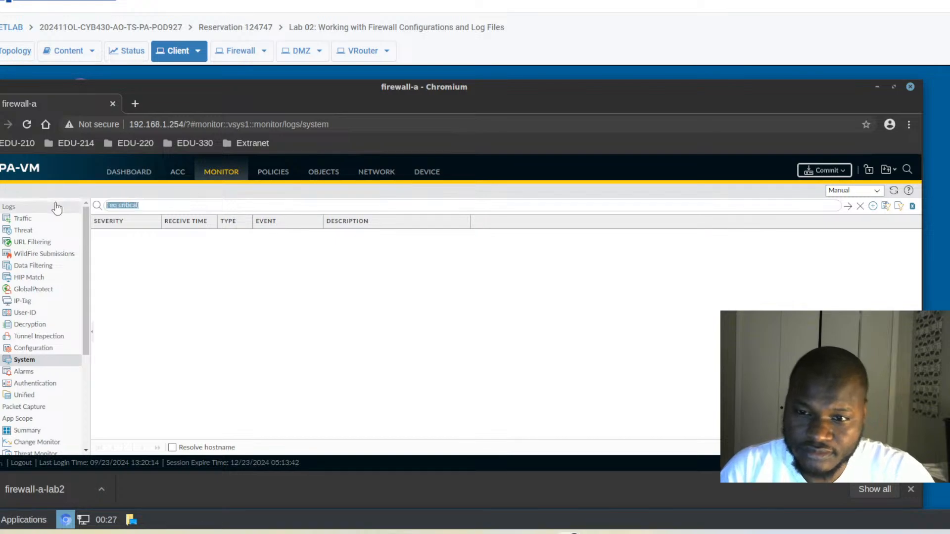
key("BackSpace")
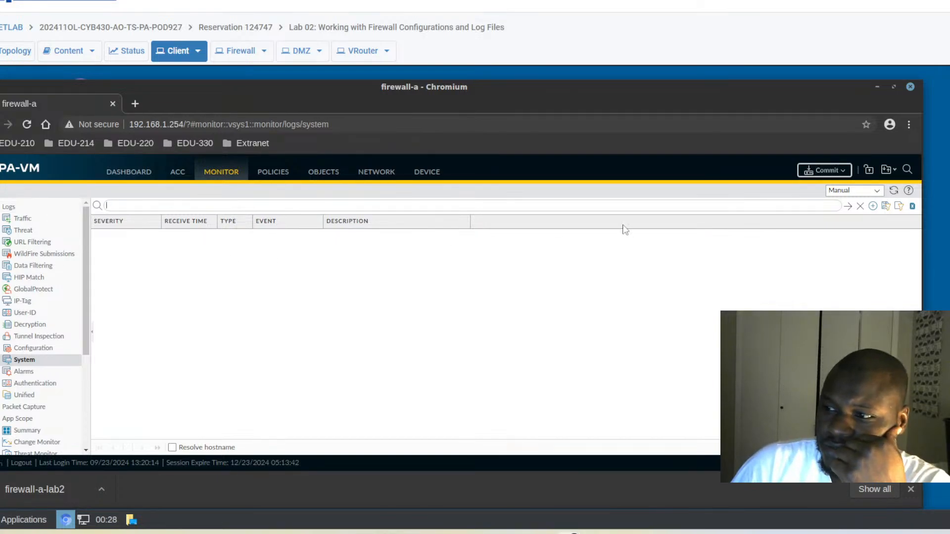
left_click(848, 208)
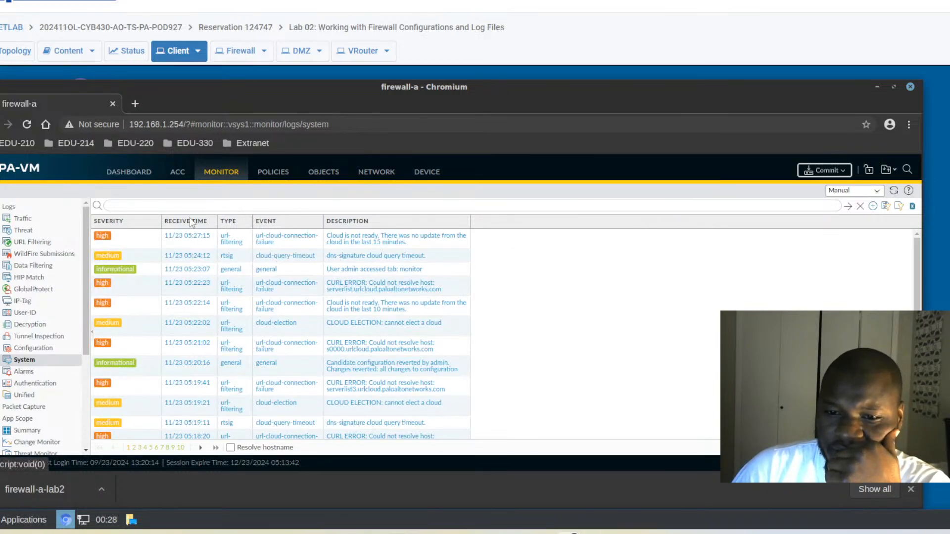
left_click(156, 206)
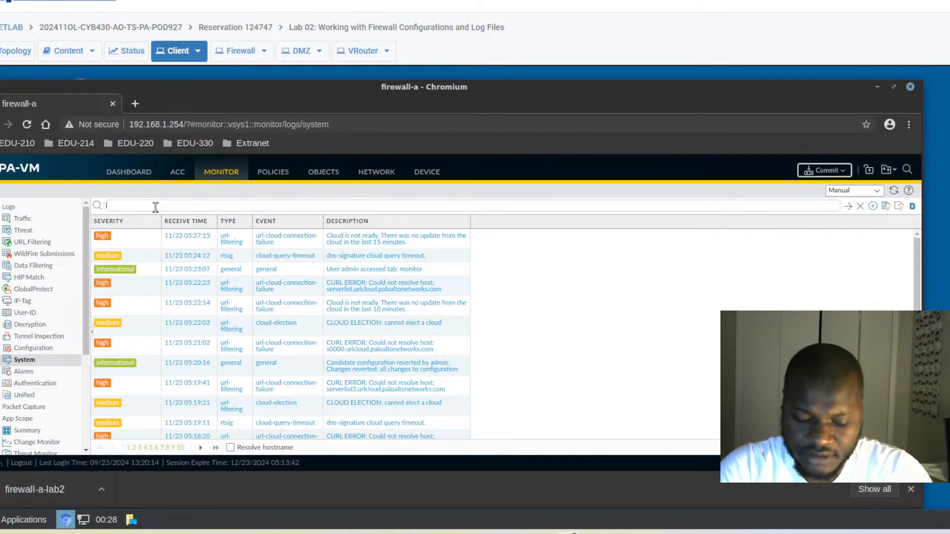
type("(sy")
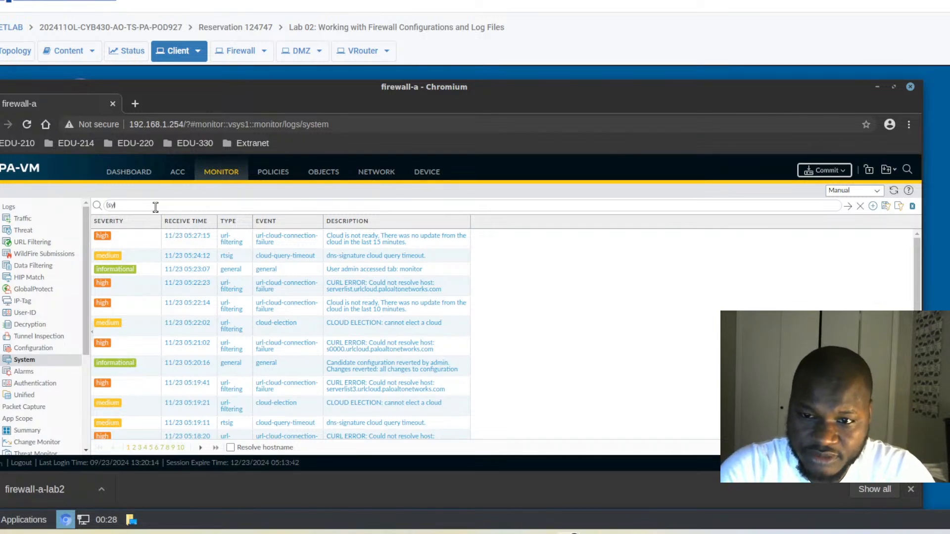
Apply the '( subseverity eq high )' filter and dismiss the resulting Invalid operator error.
key("BackSpace")
type("subt")
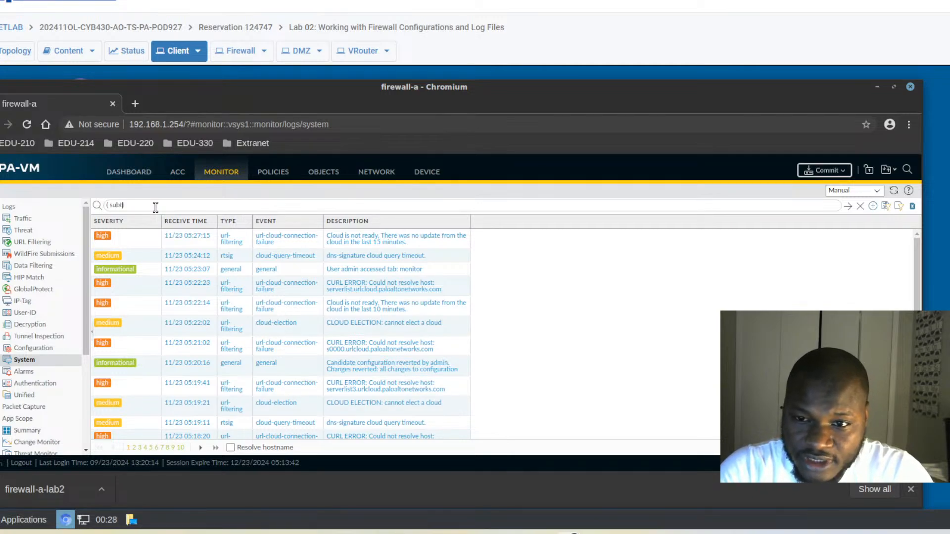
key("BackSpace")
type("se")
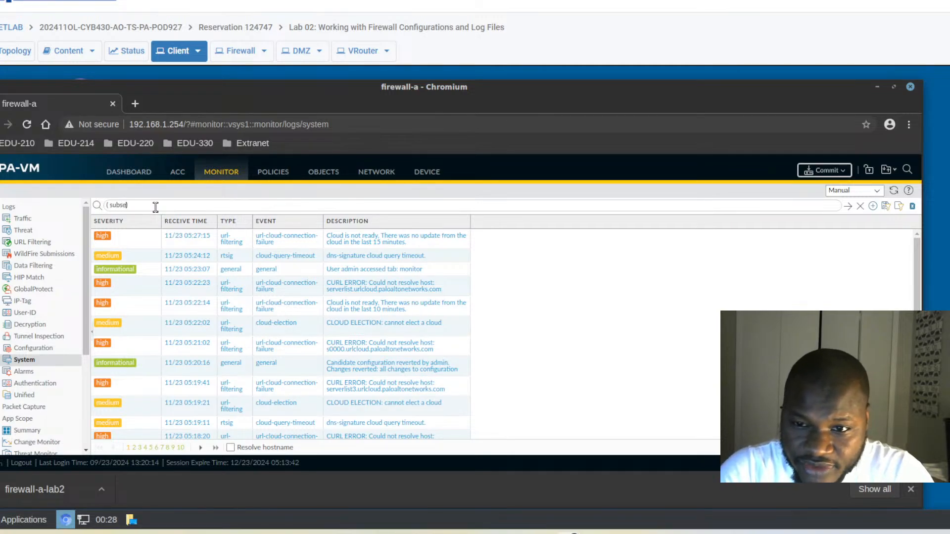
type("verity eq hi")
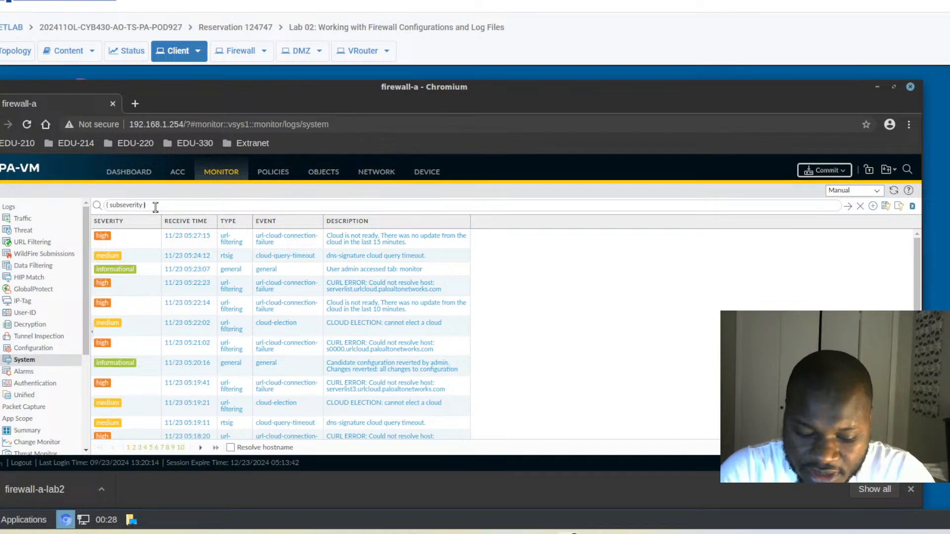
type("gh")
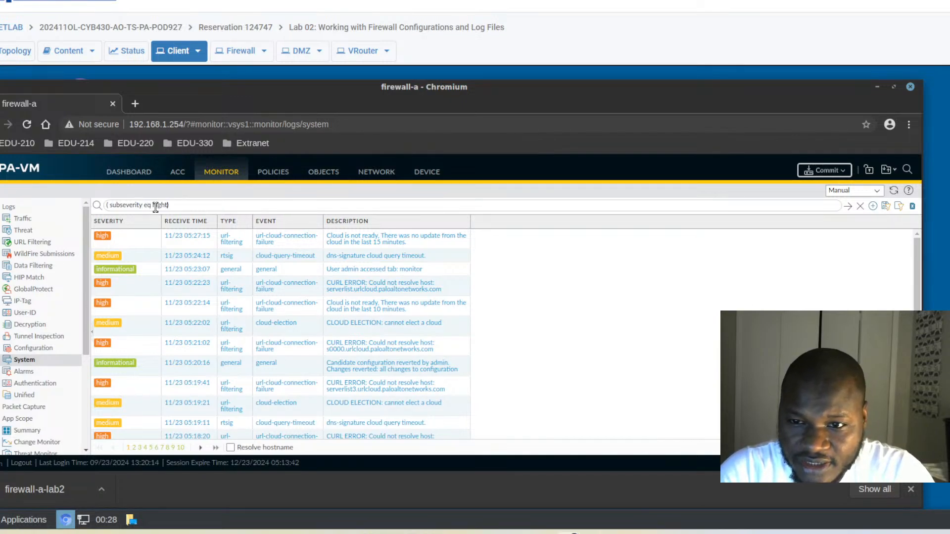
key("Return")
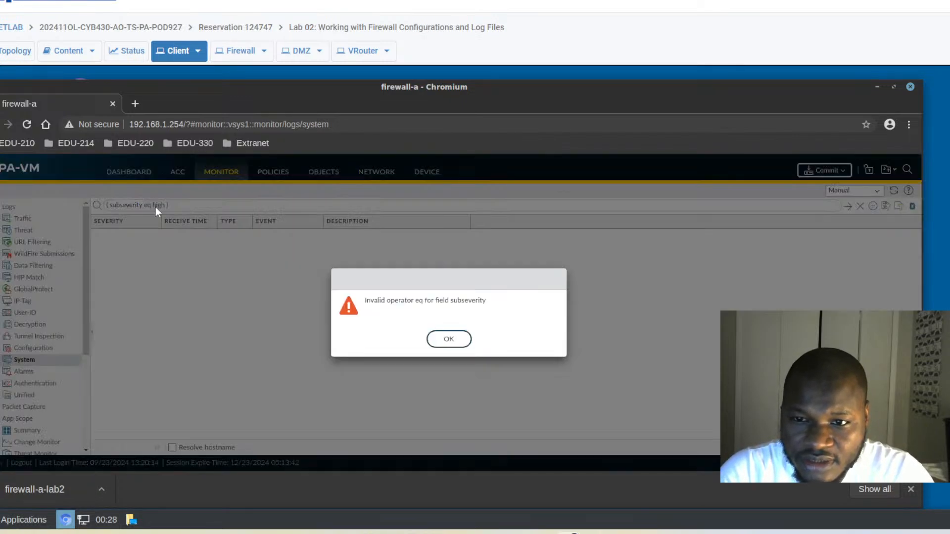
left_click(448, 339)
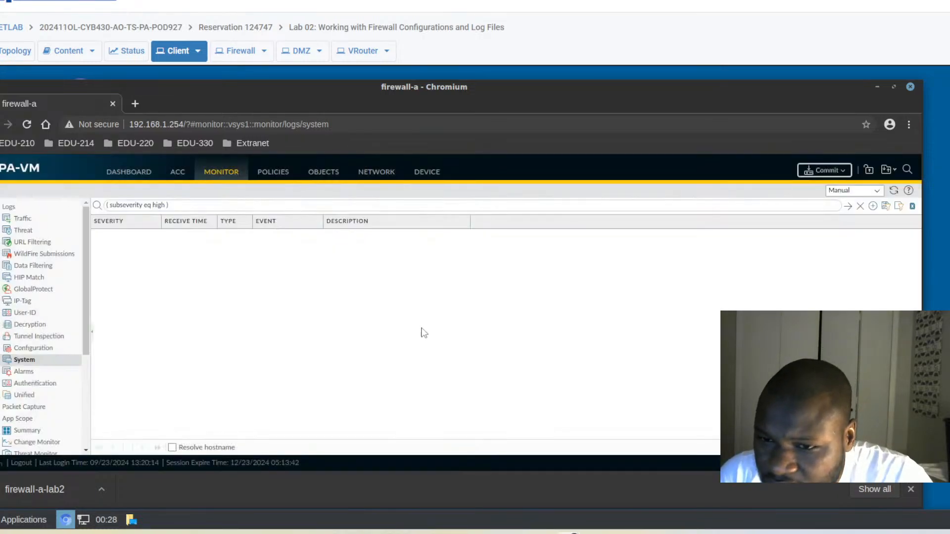
left_click(124, 205)
Apply the '( severity eq high )' filter and scroll through the high-severity system log entries.
key("BackSpace")
key("BackSpace")
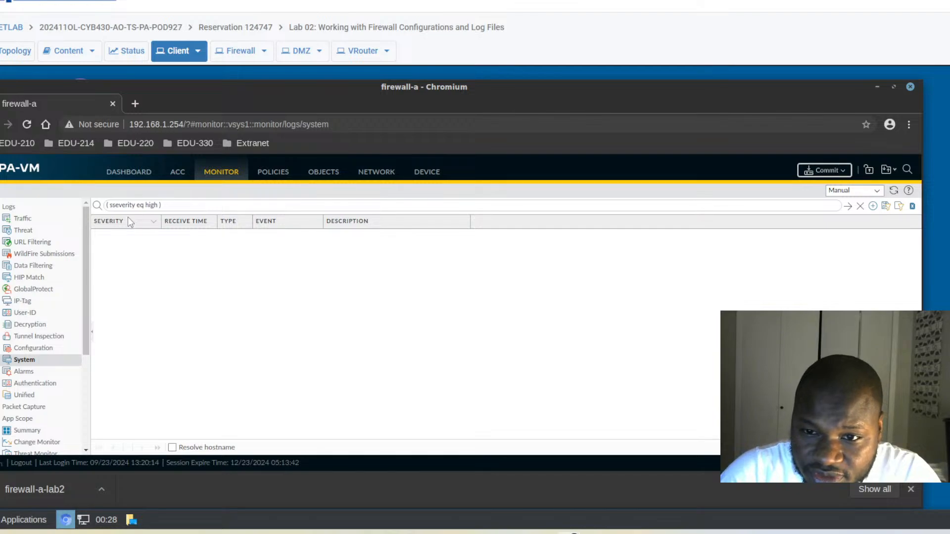
key("Return")
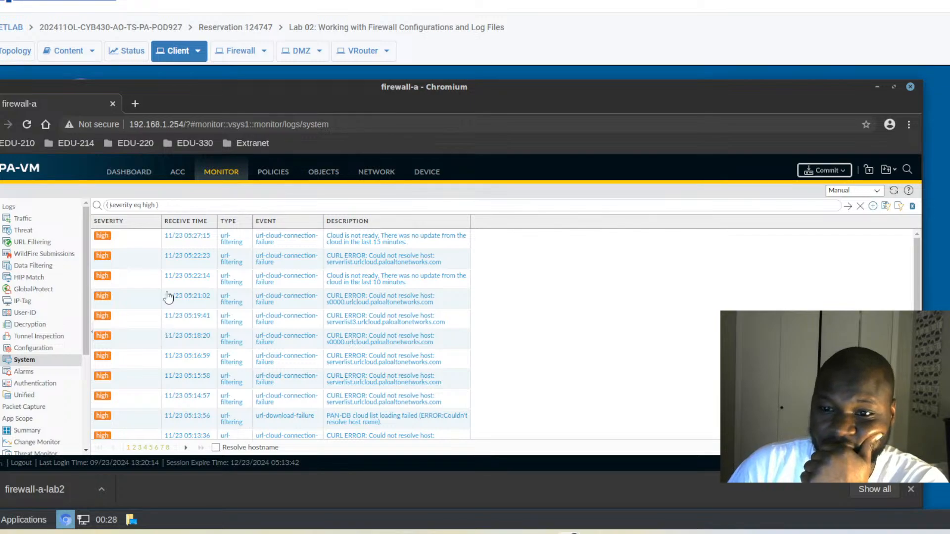
scroll(154, 276, "down", 4)
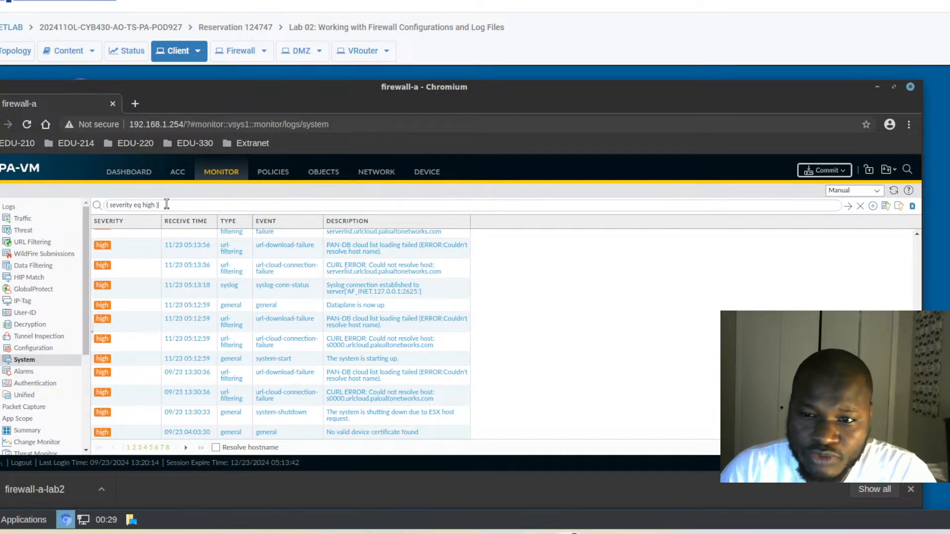
Change the query to '( severity eq informational ) and (eventid eq general)' and apply it.
left_click_drag(155, 203, 145, 203)
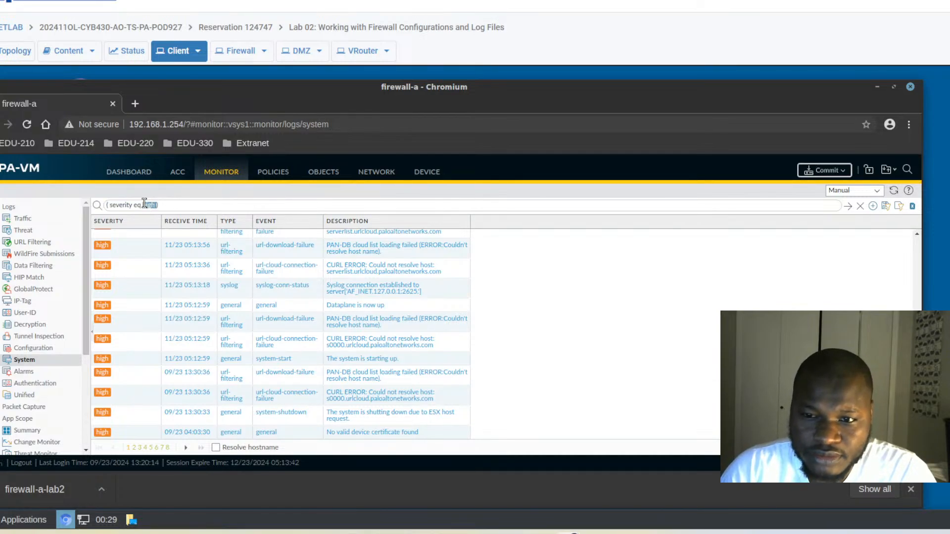
type("inform")
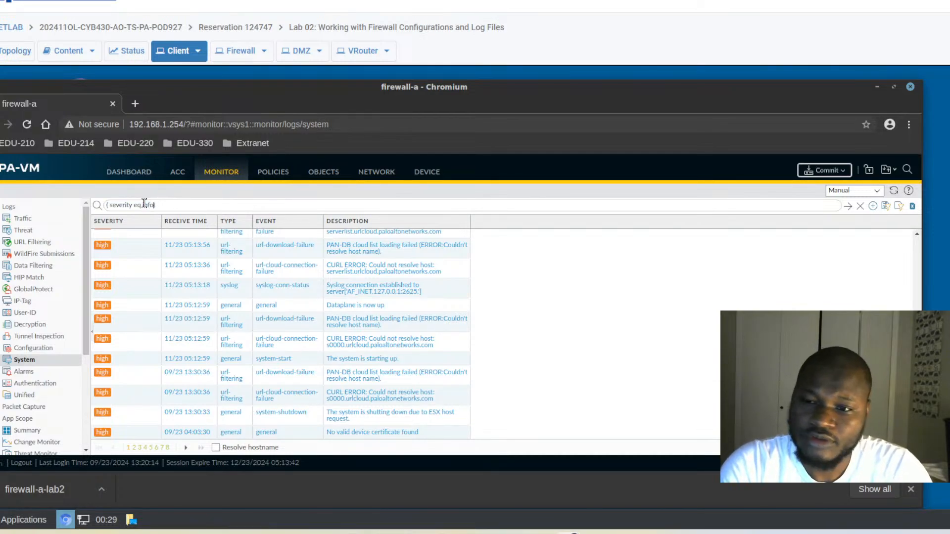
type("ational")
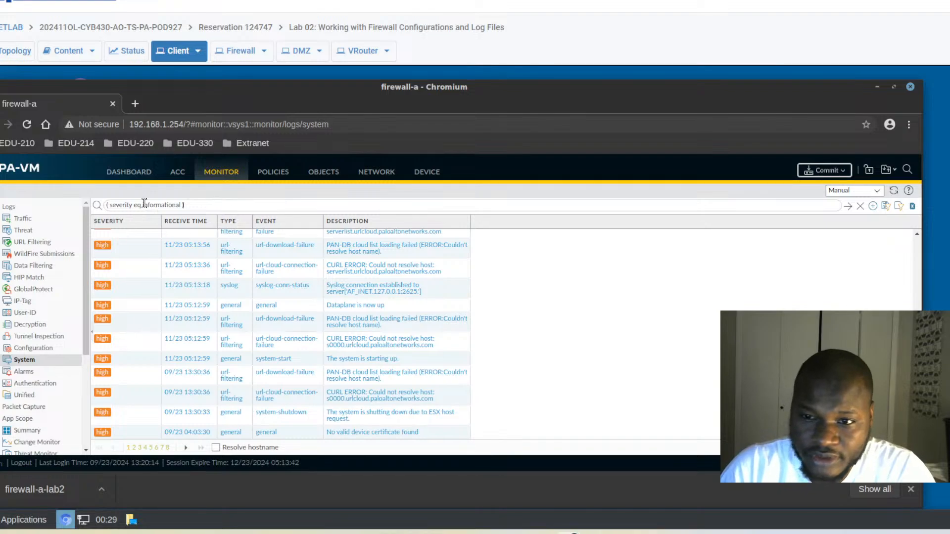
type("and(")
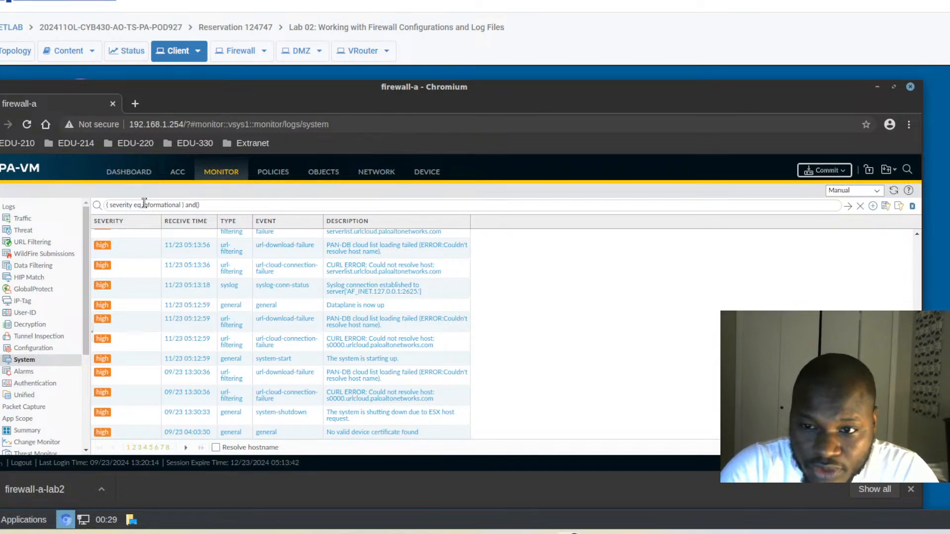
key("Left")
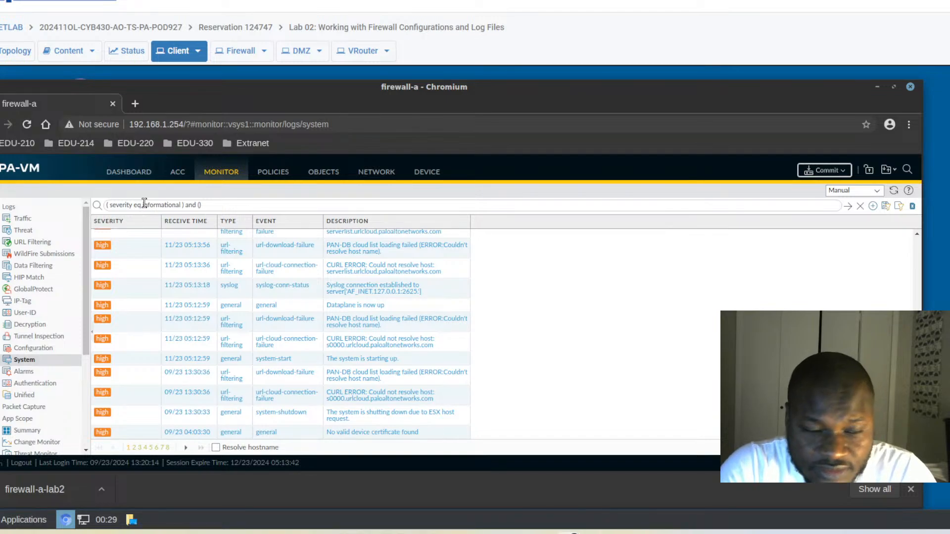
type("vent)")
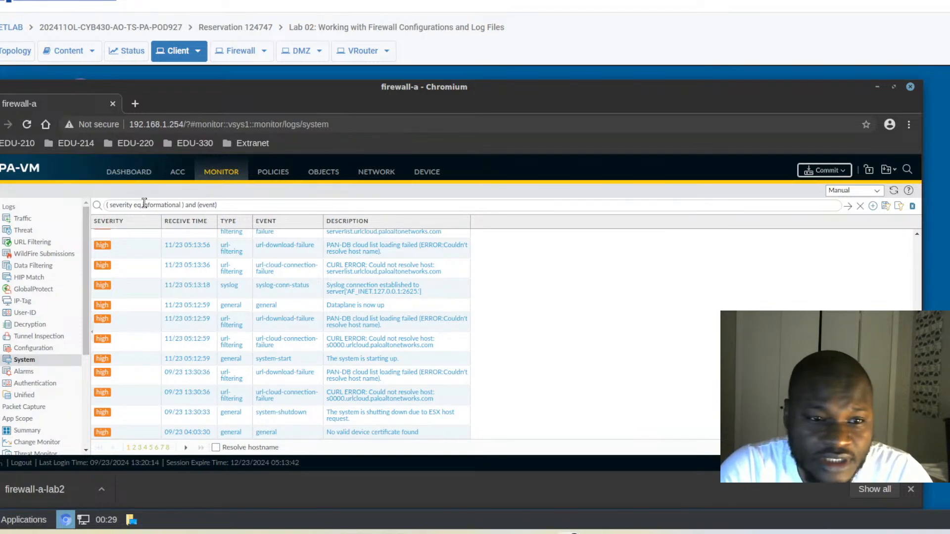
type("id eq g")
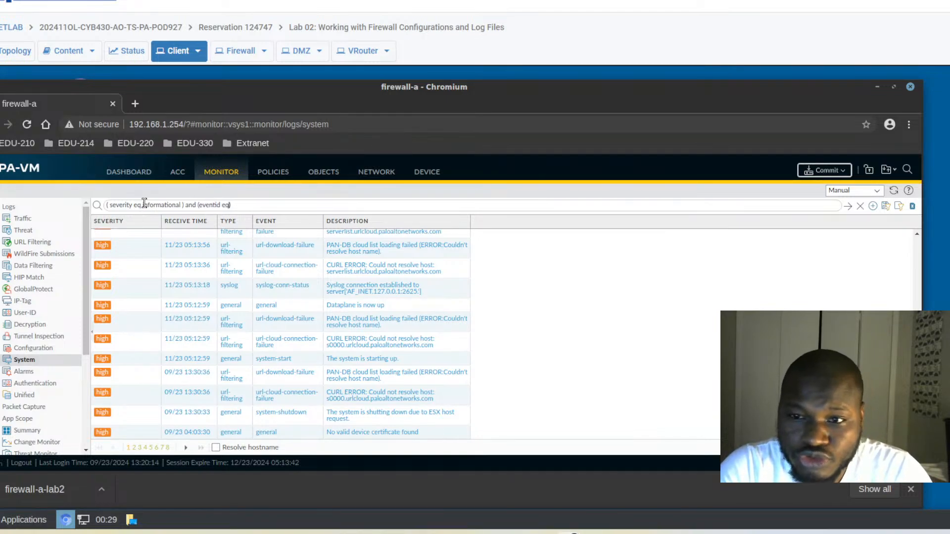
type("eneral")
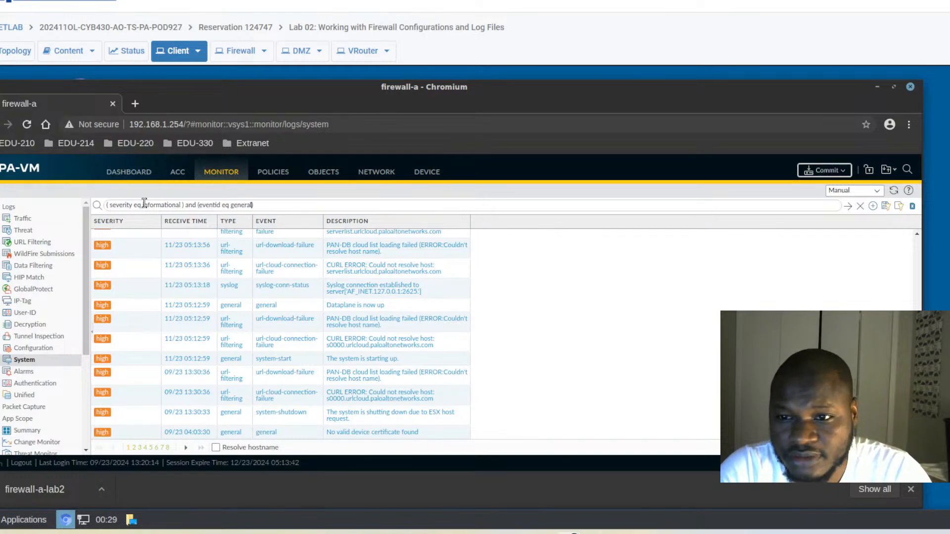
key("Return")
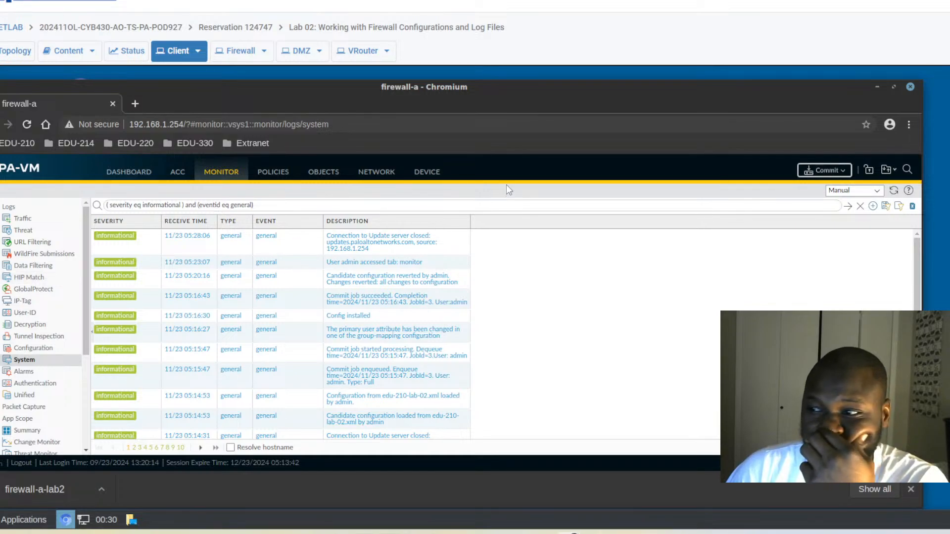
left_click(122, 178)
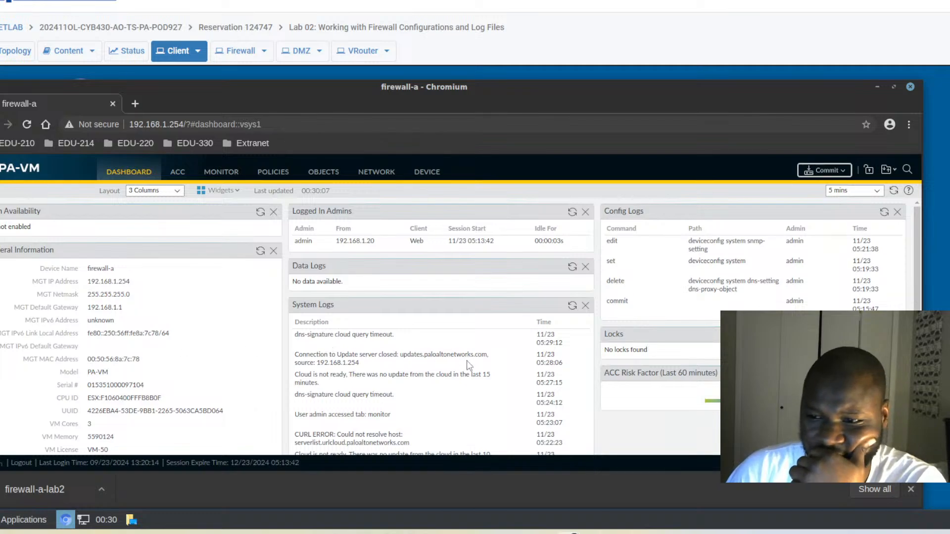
scroll(456, 372, "down", 1)
scroll(456, 372, "down", 3)
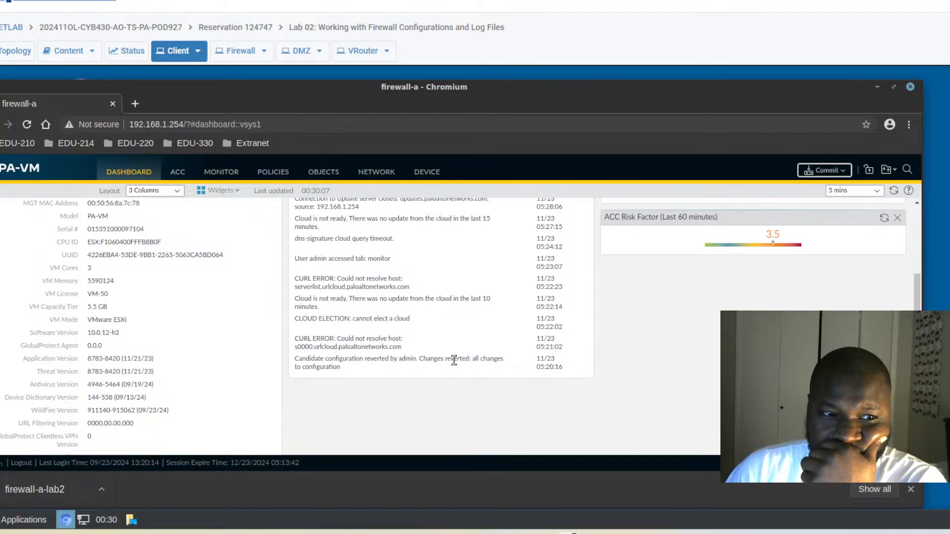
scroll(209, 331, "up", 1)
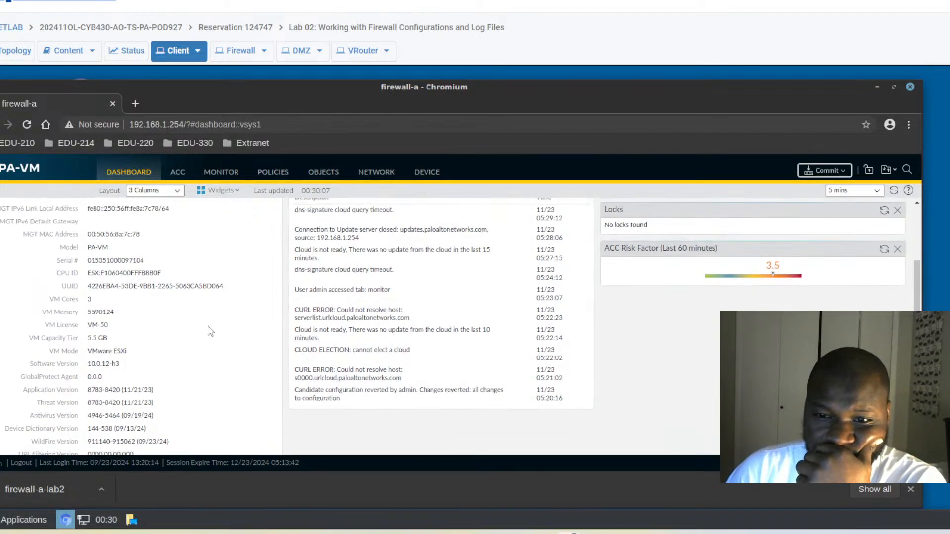
scroll(209, 330, "up", 3)
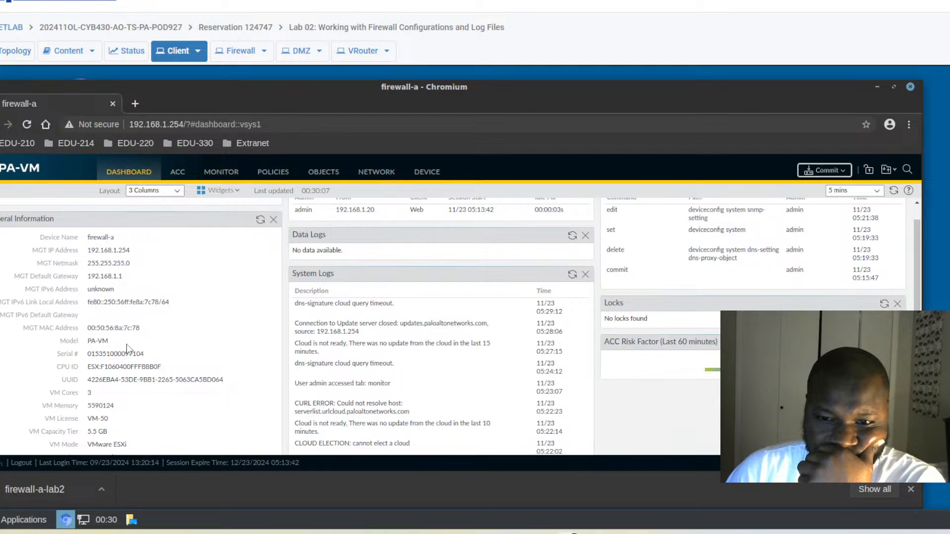
scroll(123, 349, "down", 4)
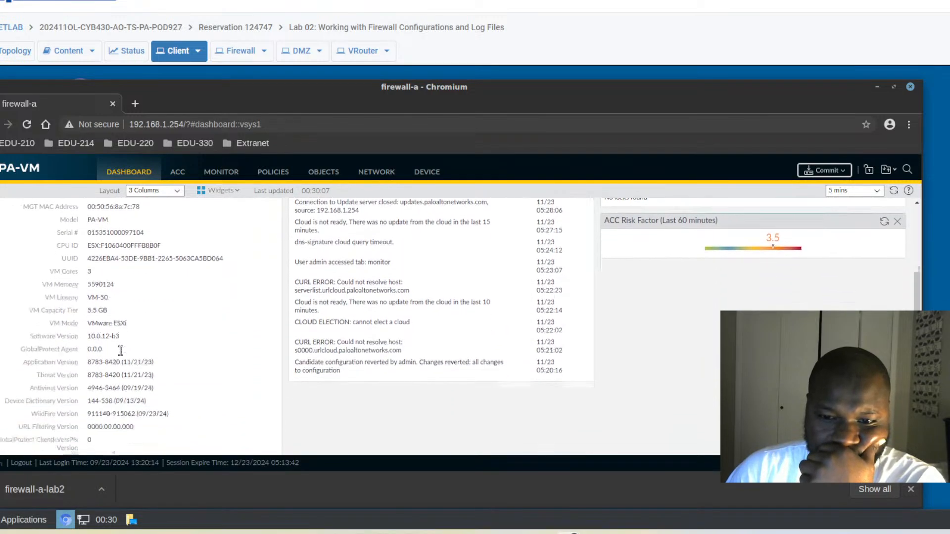
scroll(121, 350, "down", 5)
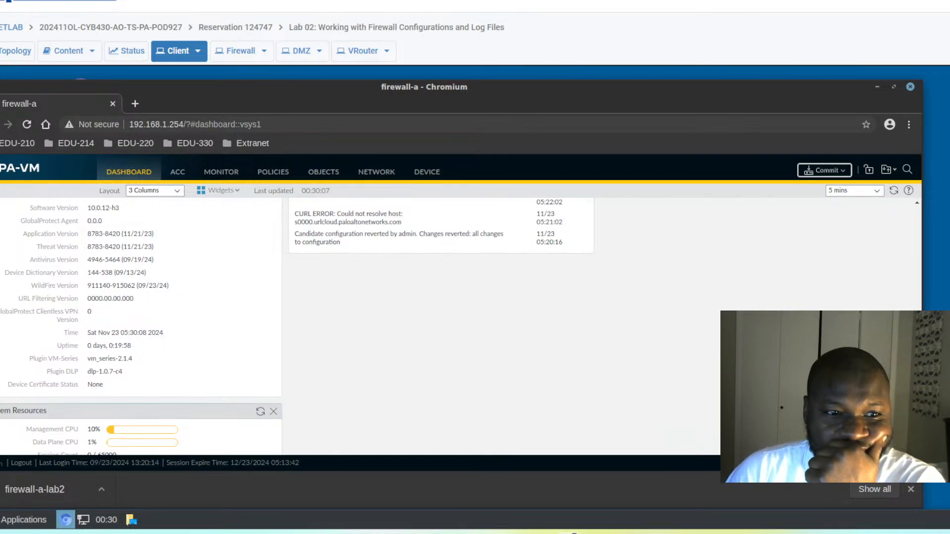
left_click(214, 174)
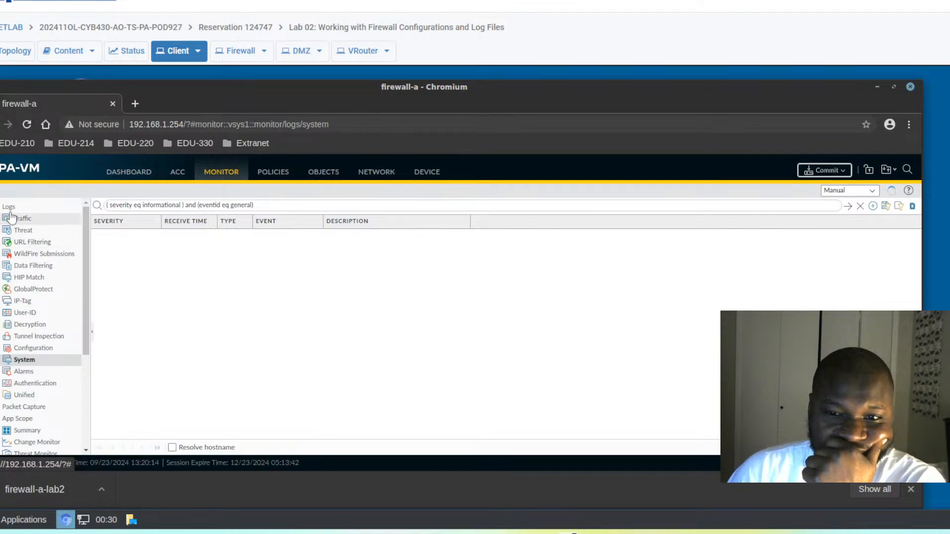
Reload the System log and bring up Add Log Filter with the current query pre-filled.
left_click(18, 361)
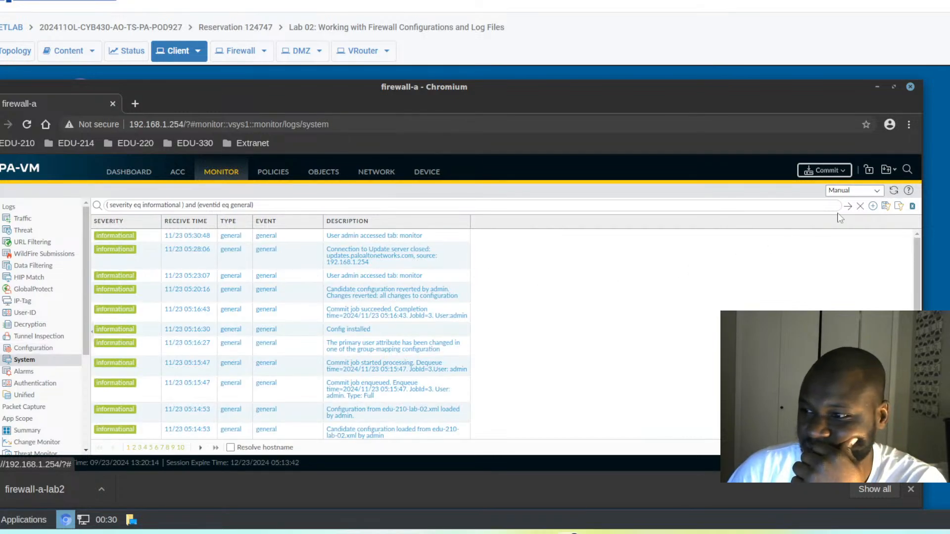
left_click(873, 207)
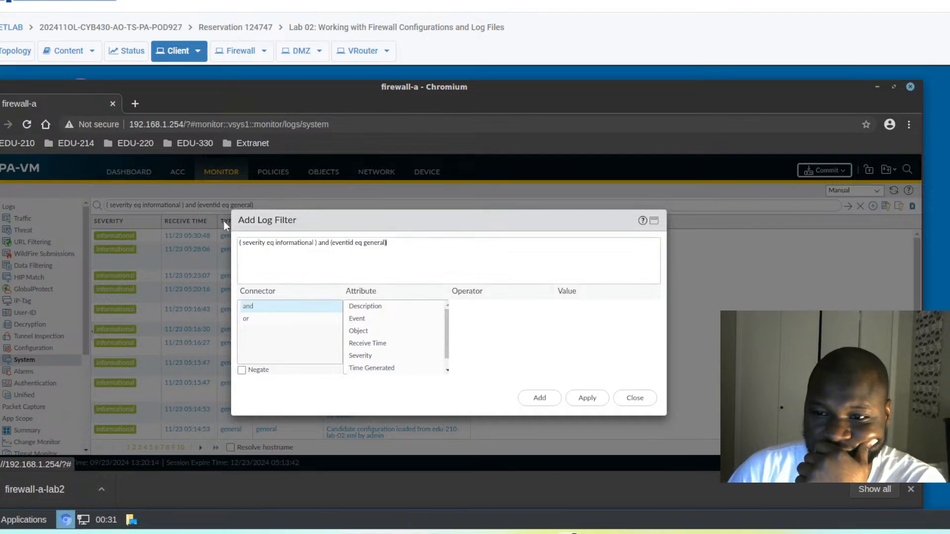
Clear the old expression and add an 'and' Severity equal informational clause.
left_click_drag(387, 243, 171, 225)
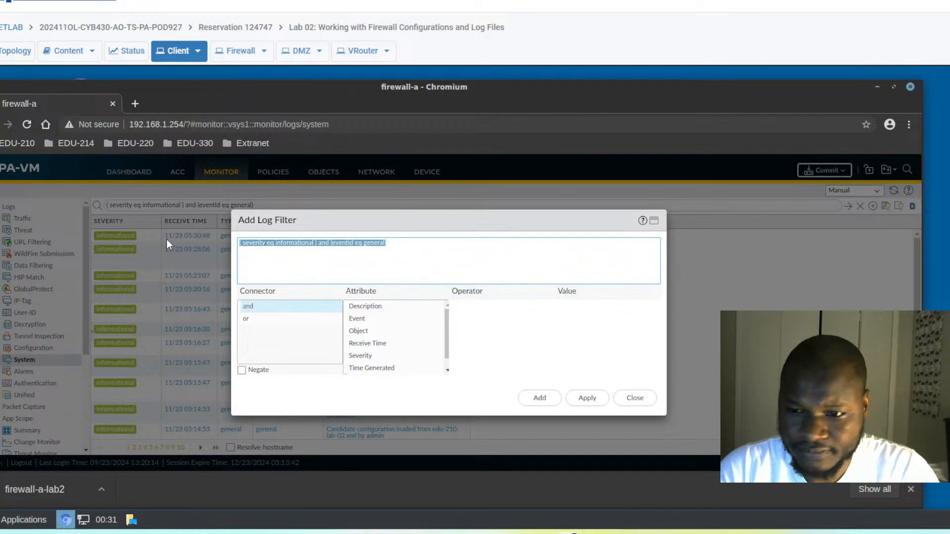
key("BackSpace")
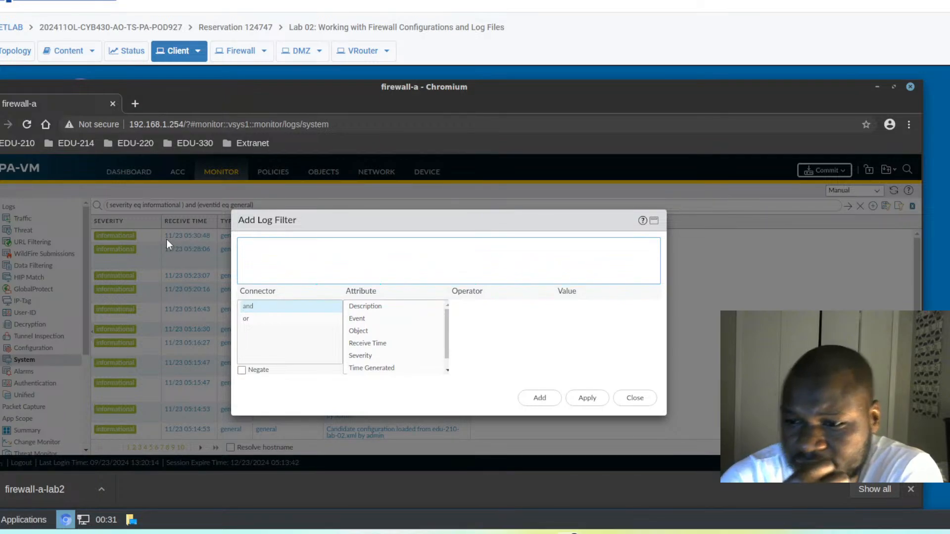
left_click(250, 307)
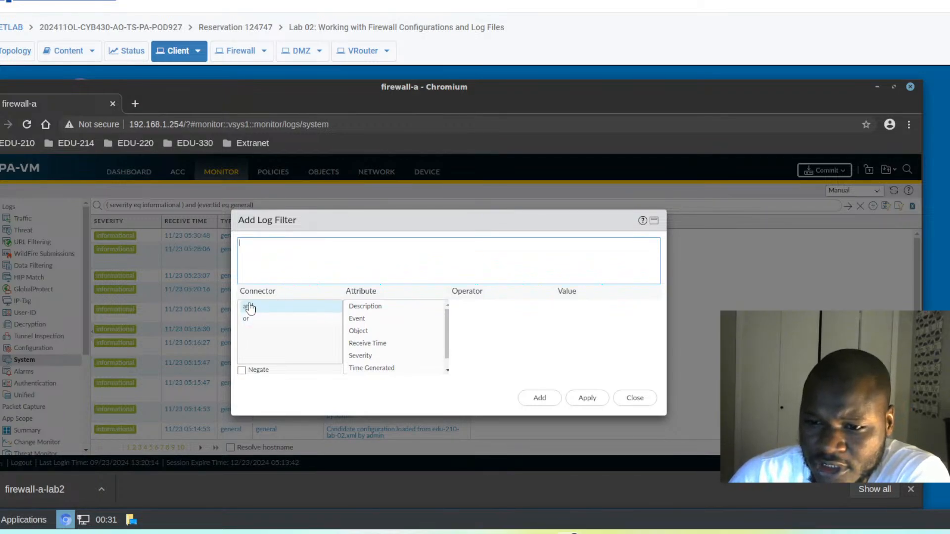
left_click(250, 308)
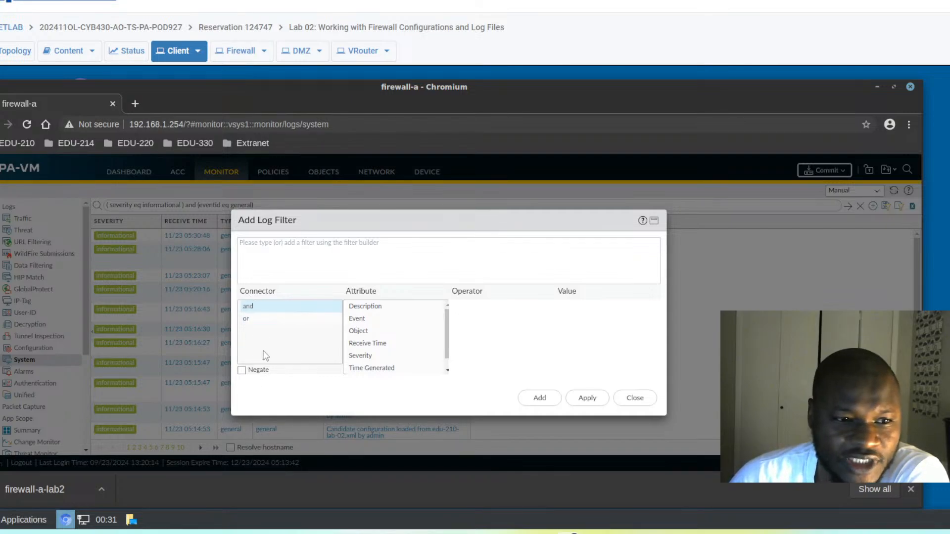
left_click(272, 247)
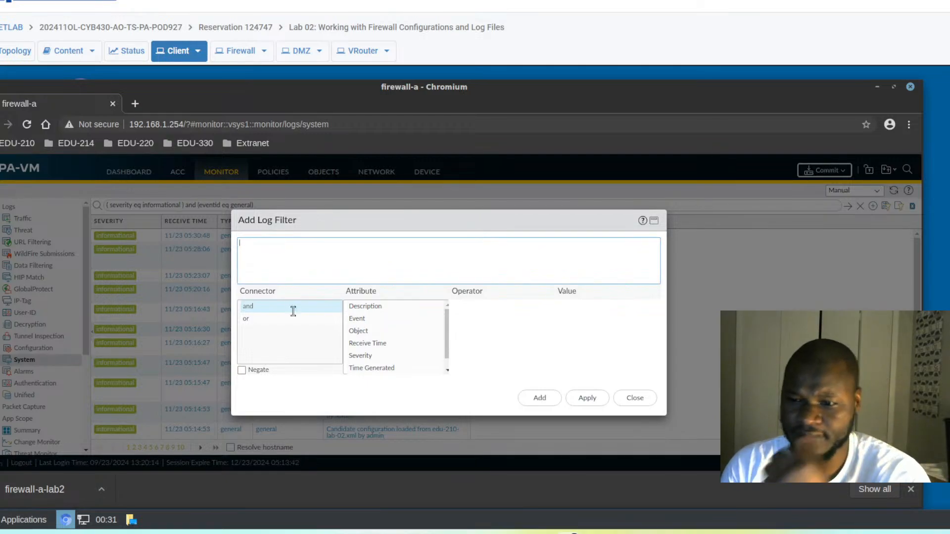
left_click(360, 357)
left_click(360, 357)
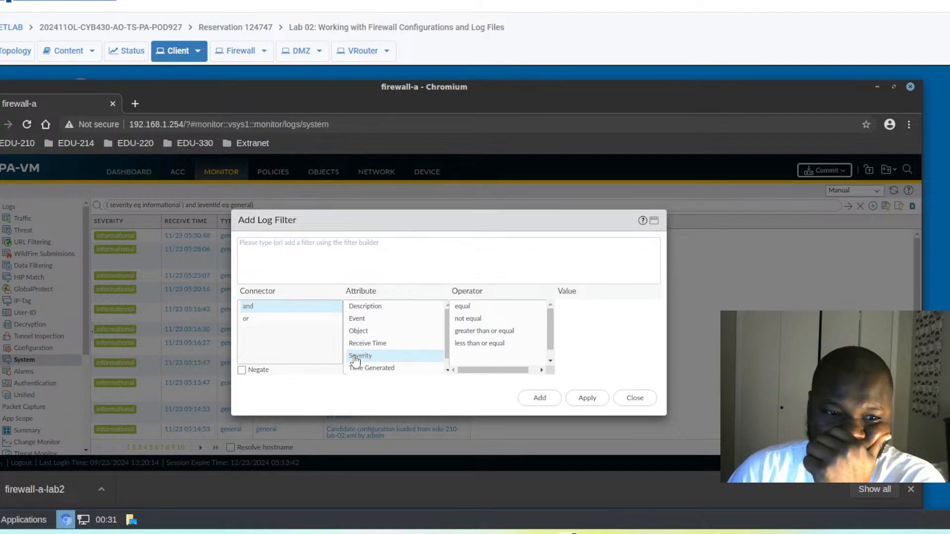
left_click(463, 308)
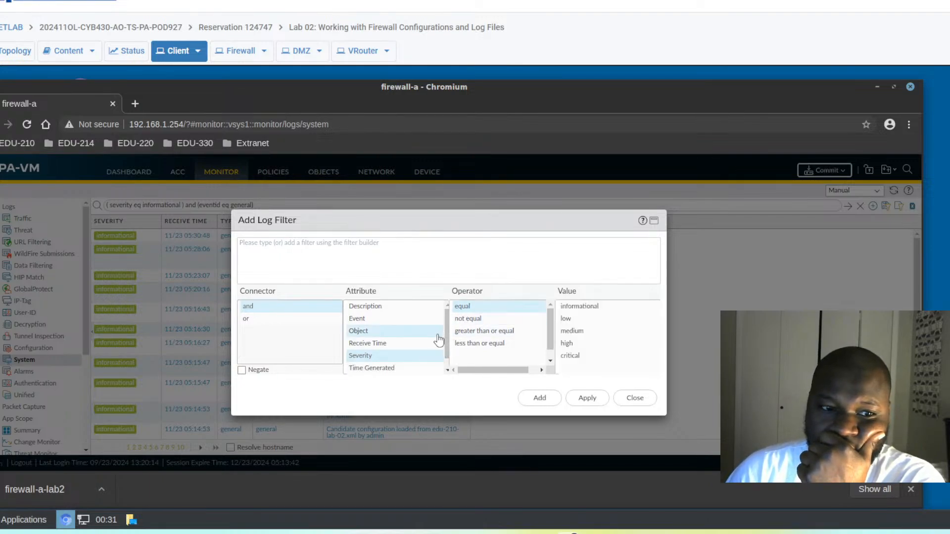
left_click(584, 307)
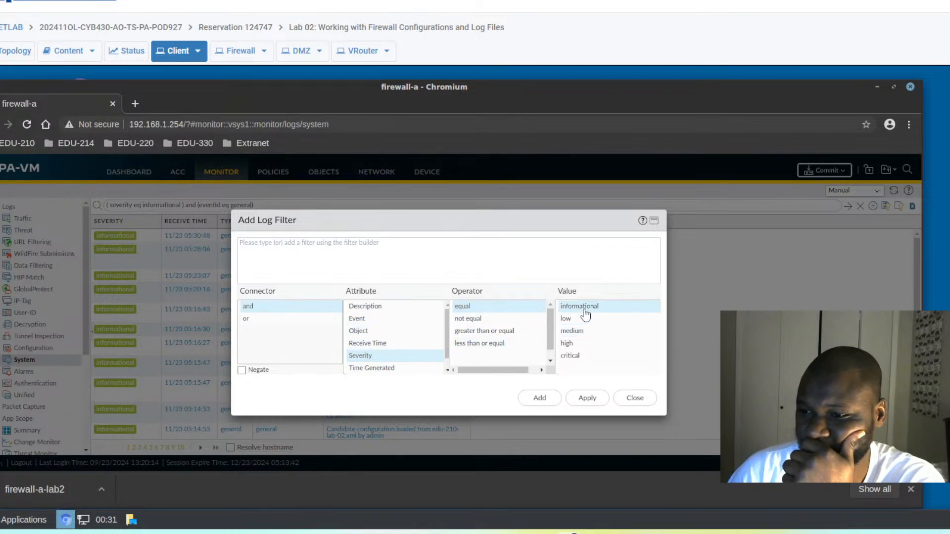
left_click(541, 398)
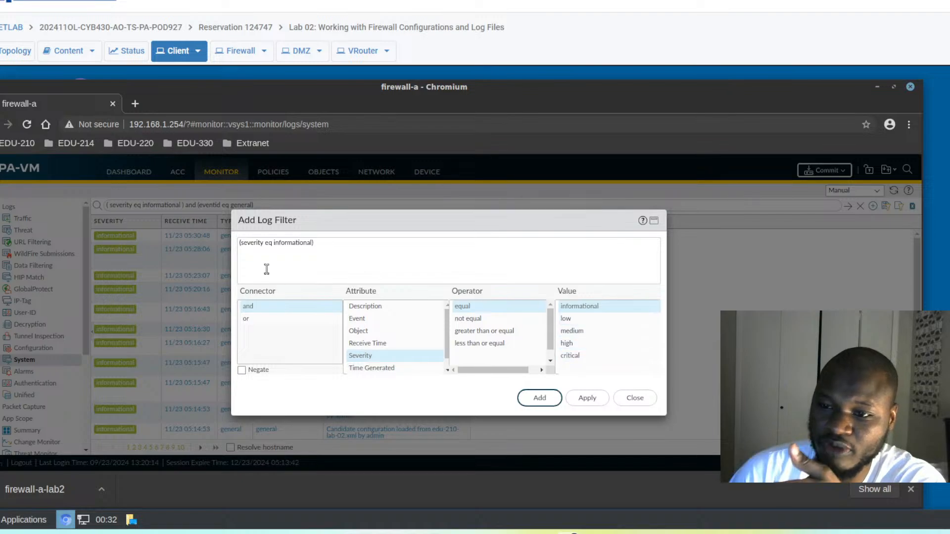
Re-add the severity clause and trim the duplicated severity clauses from the expression.
left_click(543, 400)
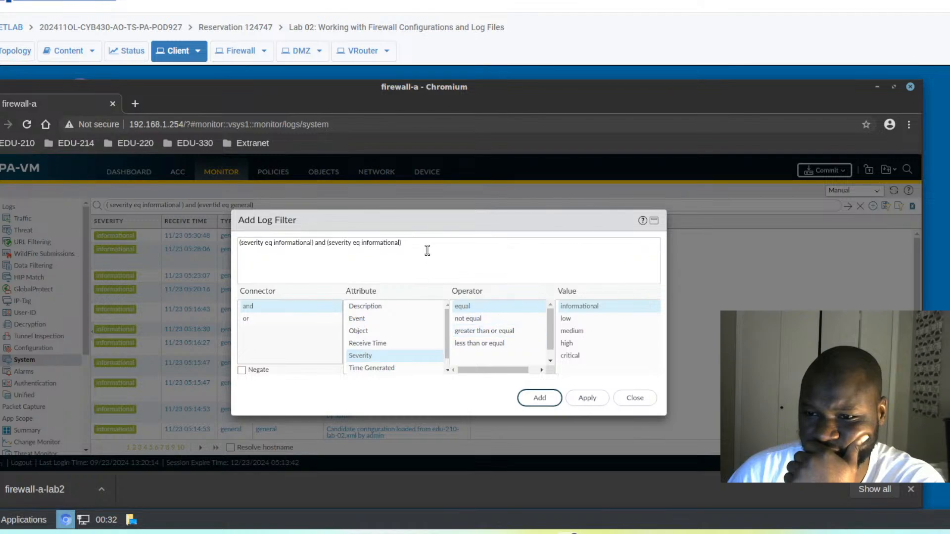
left_click_drag(405, 243, 322, 242)
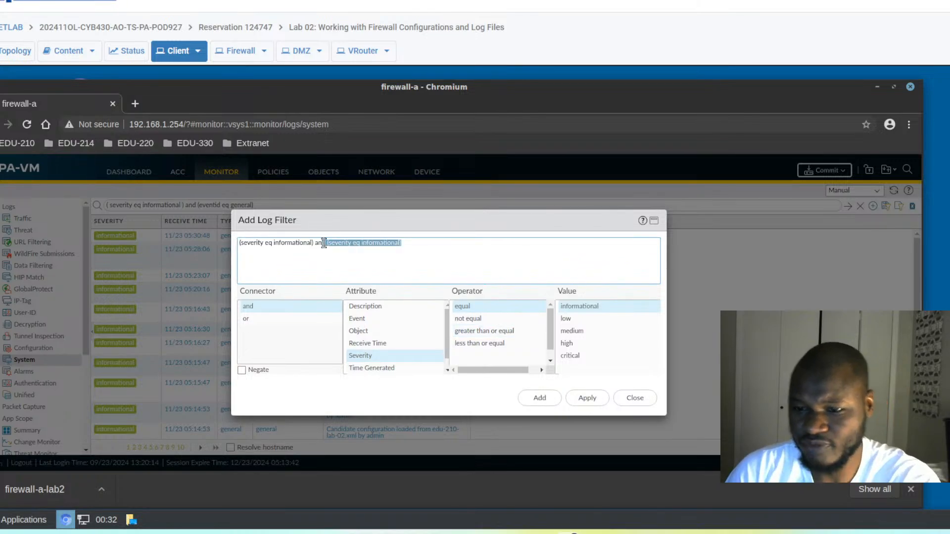
key("BackSpace")
key("BackSpace")
key("BackSpace")
key("BackSpace")
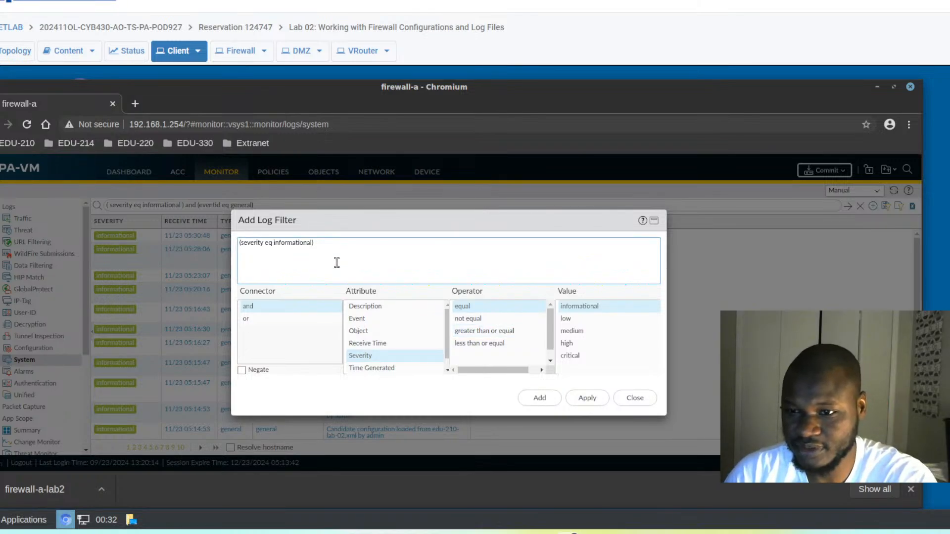
left_click(540, 399)
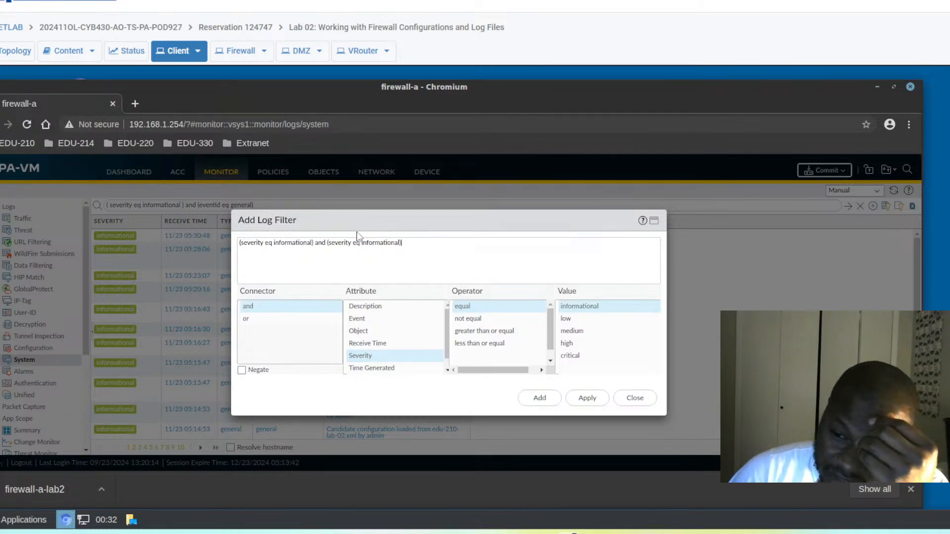
triple_click(333, 241)
left_click_drag(328, 242, 329, 252)
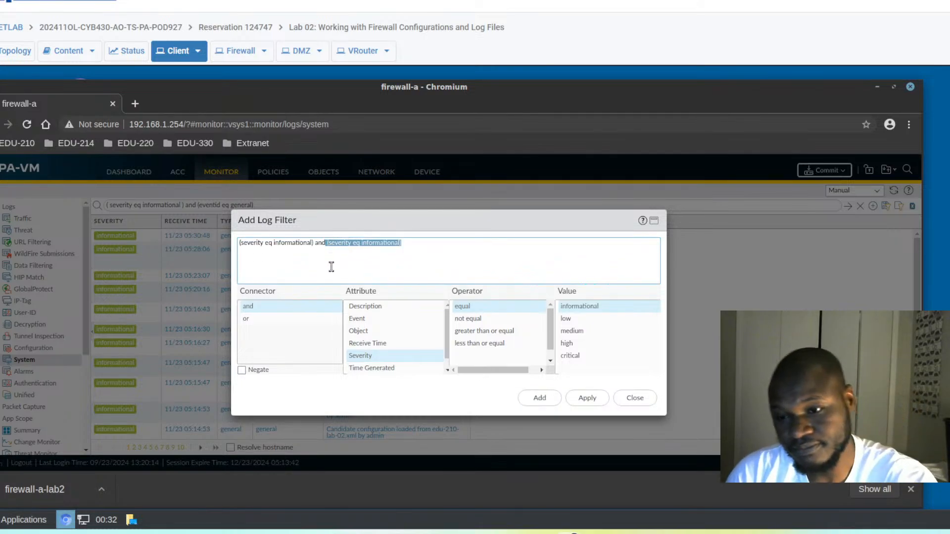
key("BackSpace")
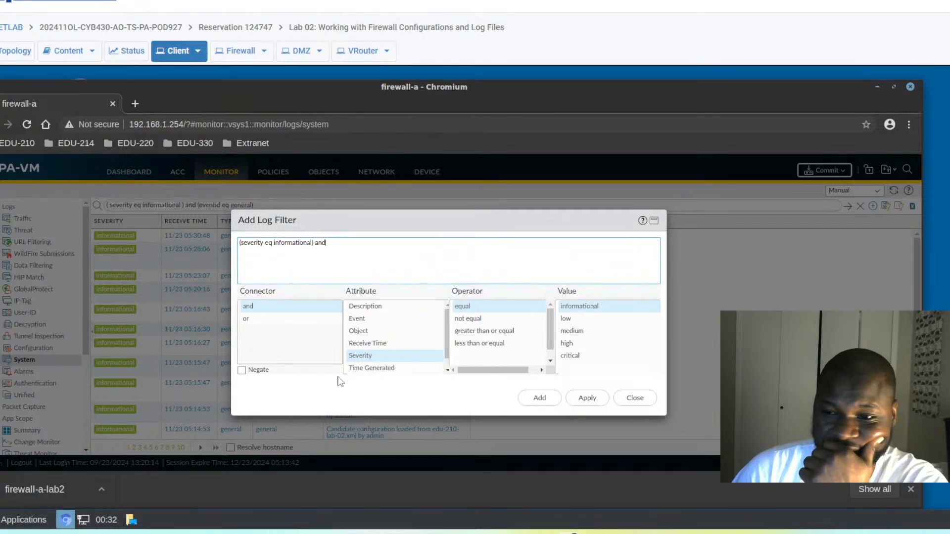
Add an 'and' Time Generated ≥ 2024/11/23 05:30:00 condition and apply the filter.
left_click(386, 368)
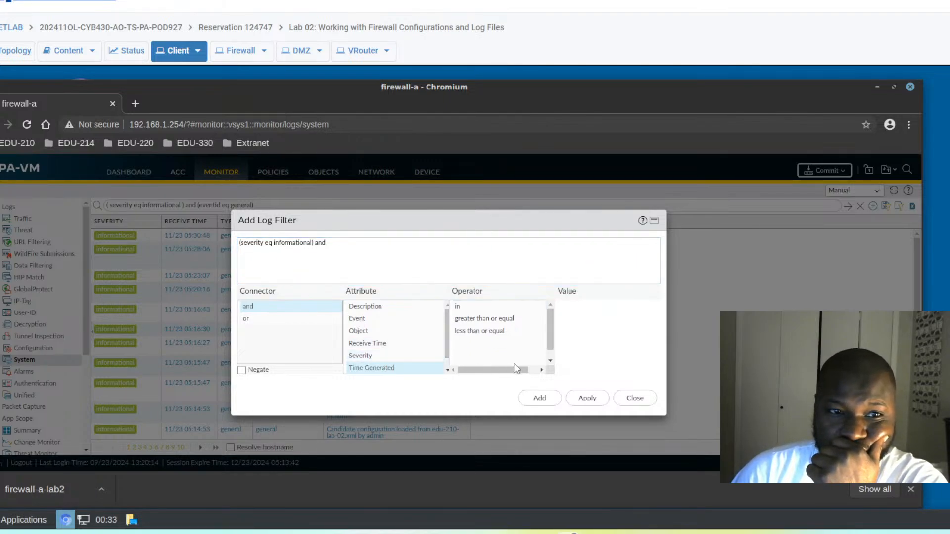
left_click(483, 321)
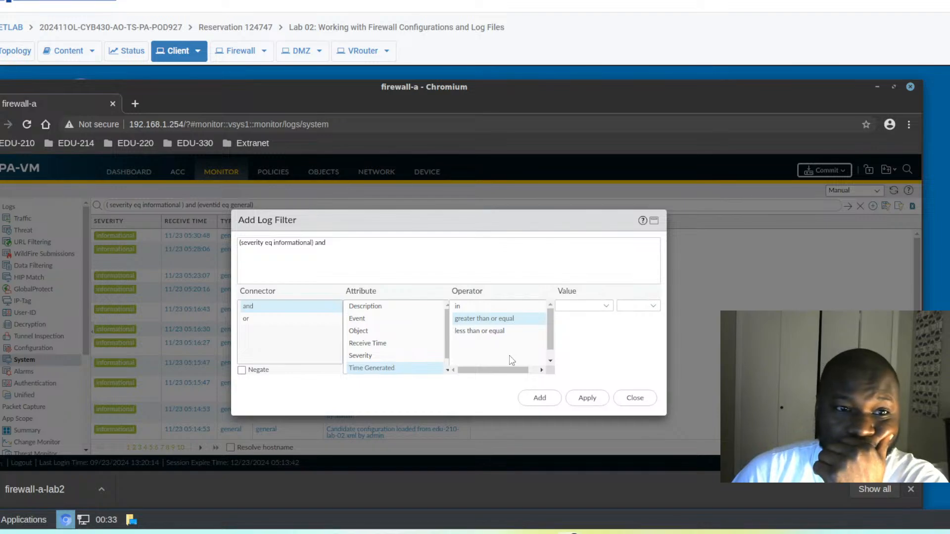
left_click(607, 307)
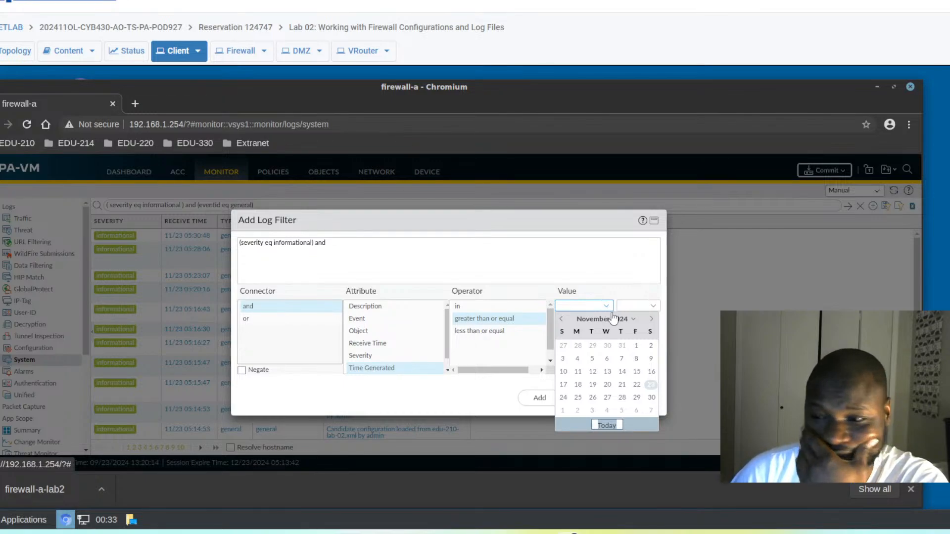
left_click(651, 386)
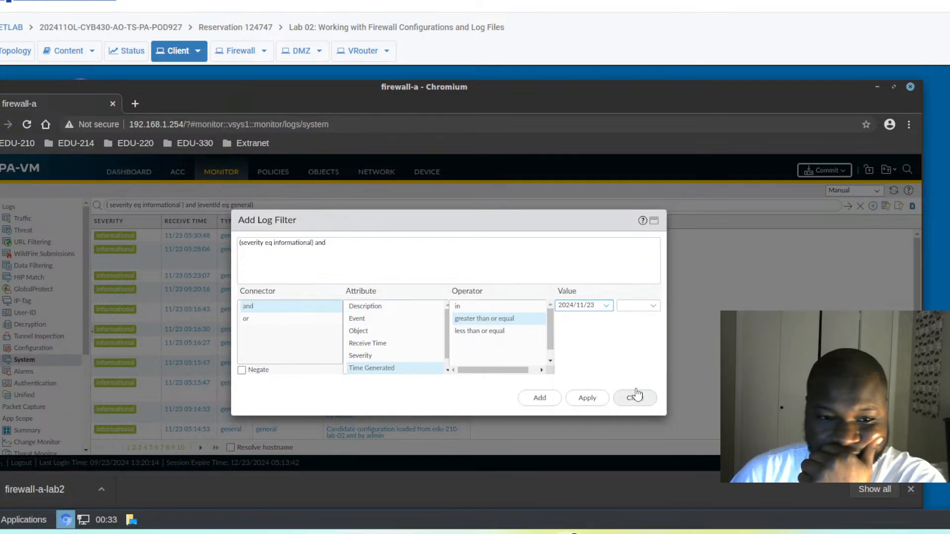
left_click(654, 306)
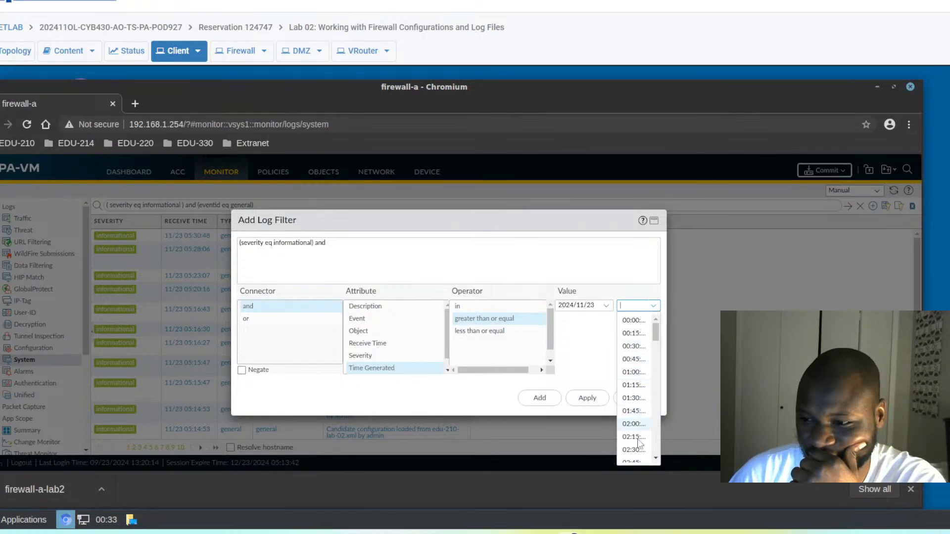
left_click_drag(658, 340, 655, 363)
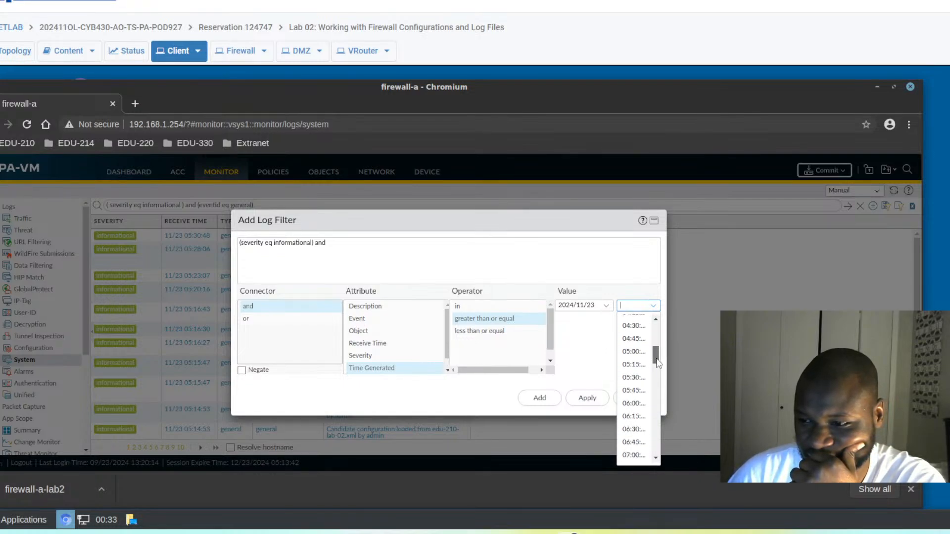
left_click(632, 380)
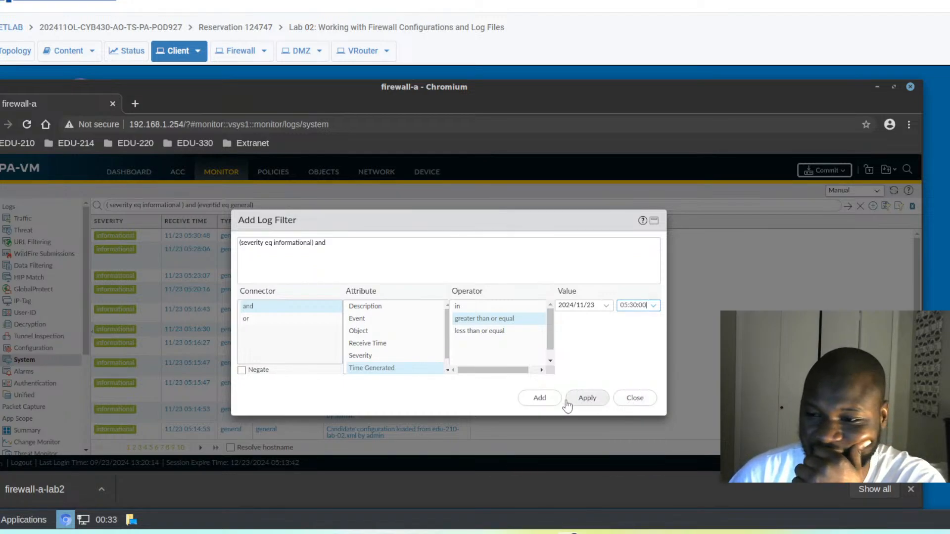
left_click(544, 399)
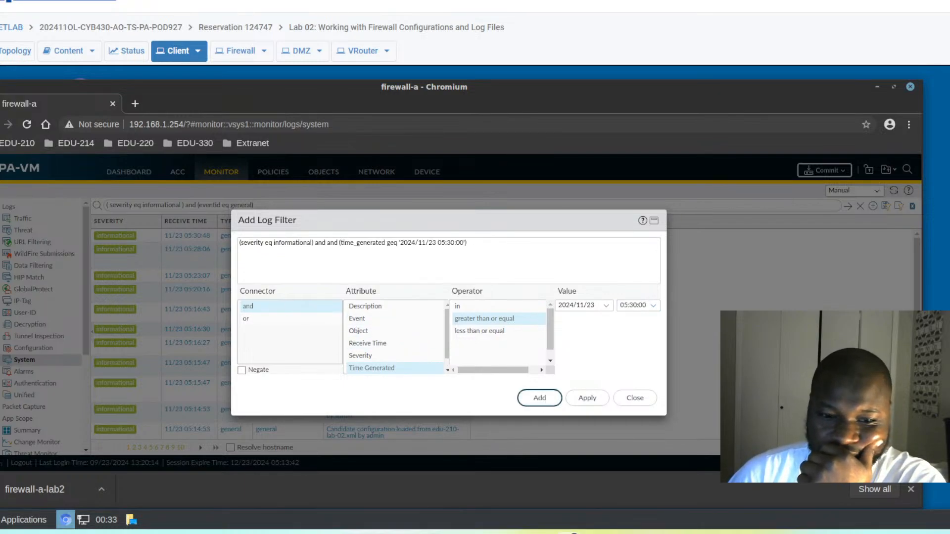
left_click(588, 401)
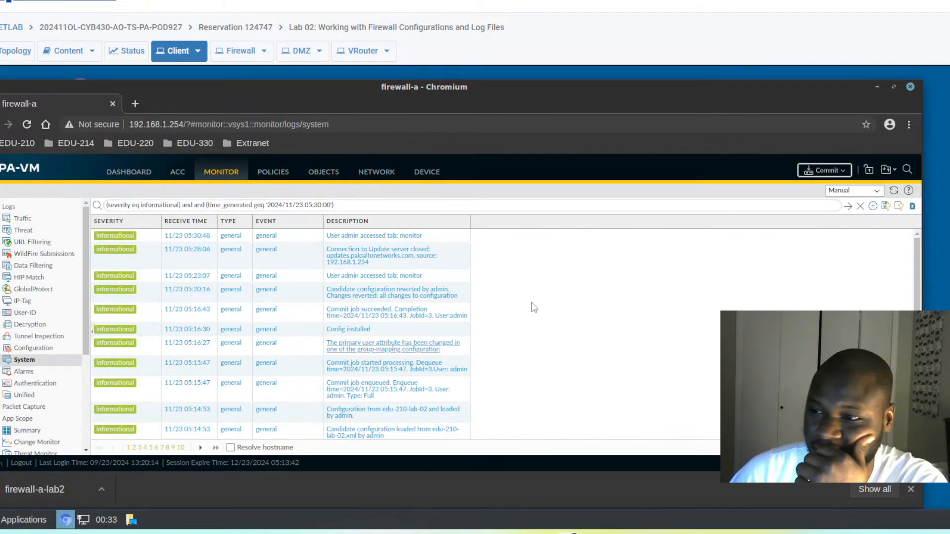
Remove the extra 'and' so the informational after-05:30 filter runs, then commit the configuration.
left_click(847, 207)
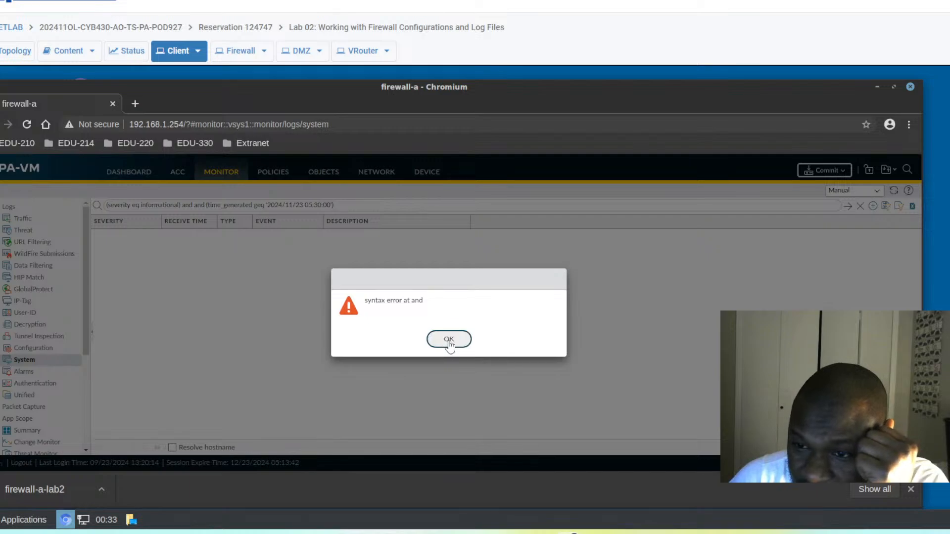
left_click(451, 345)
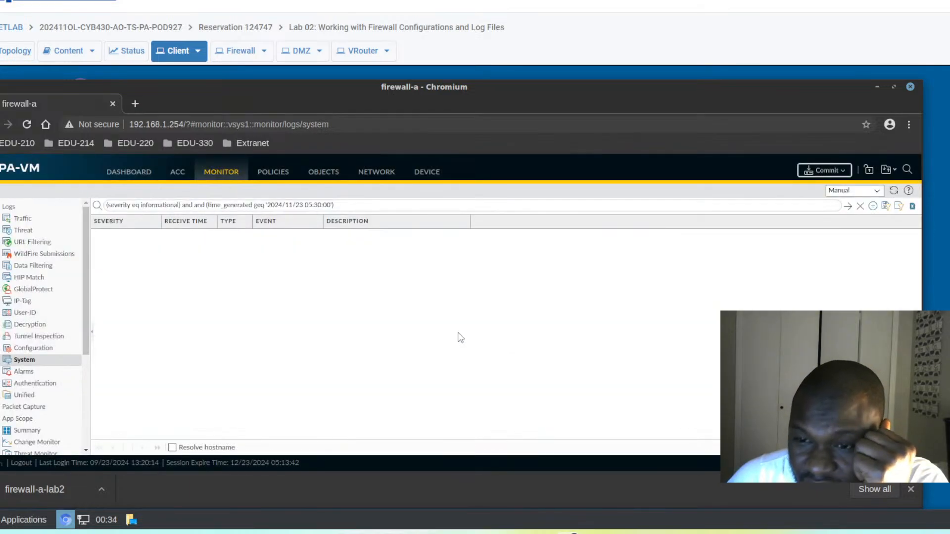
left_click(206, 206)
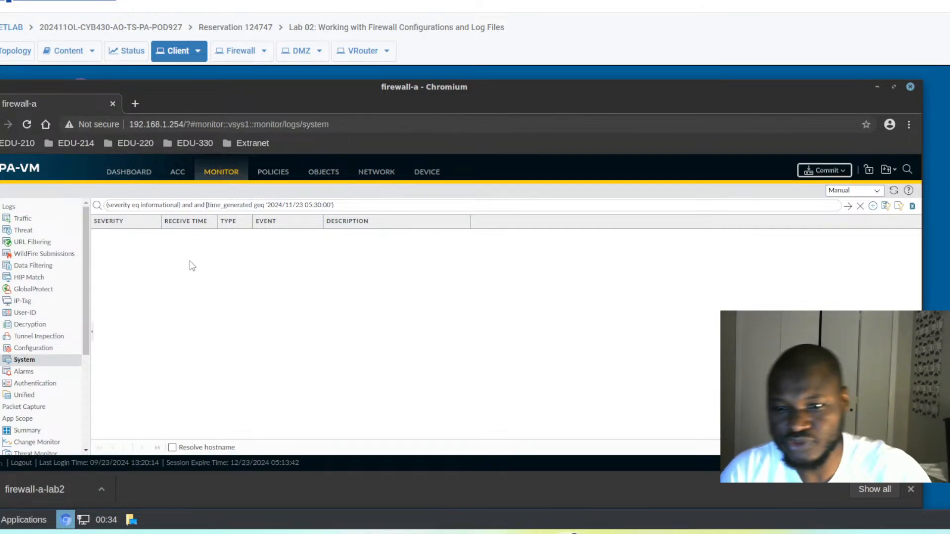
key("BackSpace")
key("BackSpace")
key("BackSpace")
key("BackSpace")
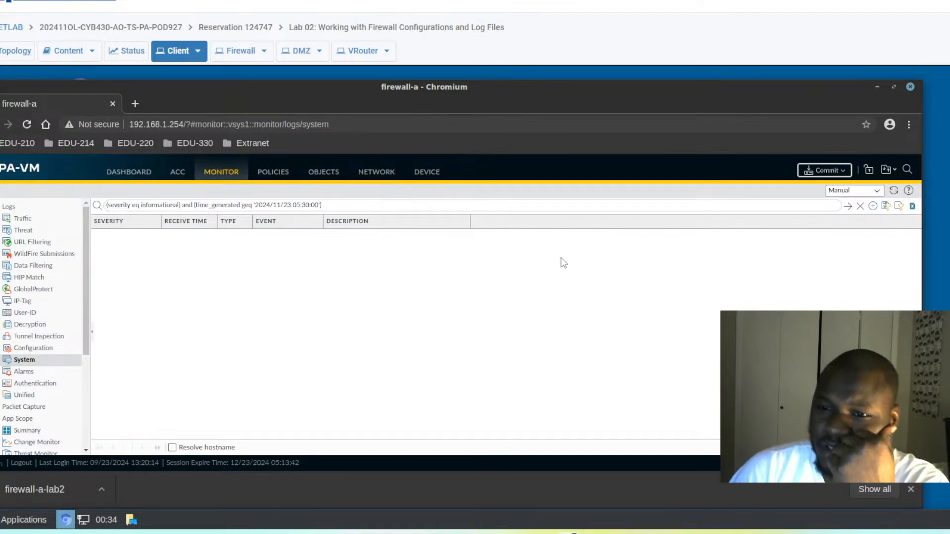
left_click(847, 206)
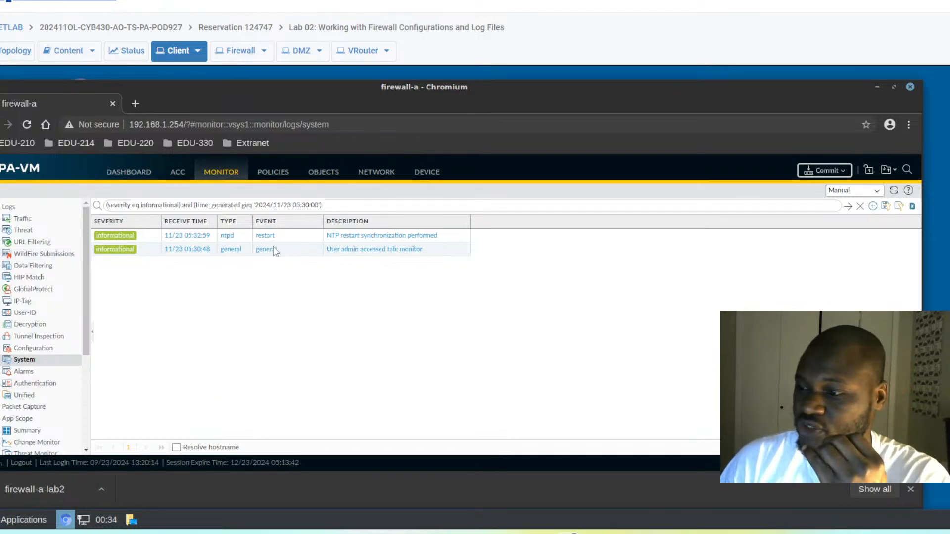
left_click(849, 171)
left_click(552, 442)
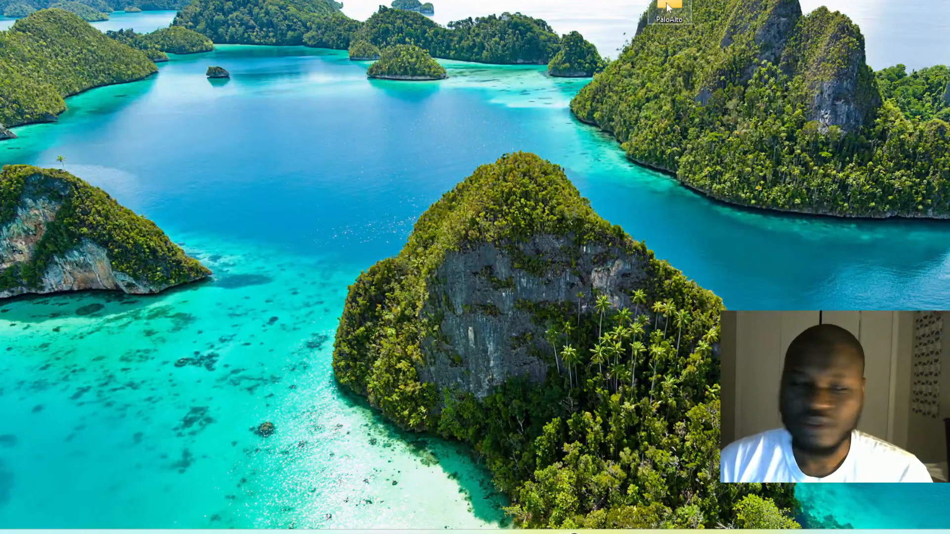
Open PAN10_EDU210_Lab_03.pdf and take a new snip of its title page.
left_click_drag(1, 34, 741, 38)
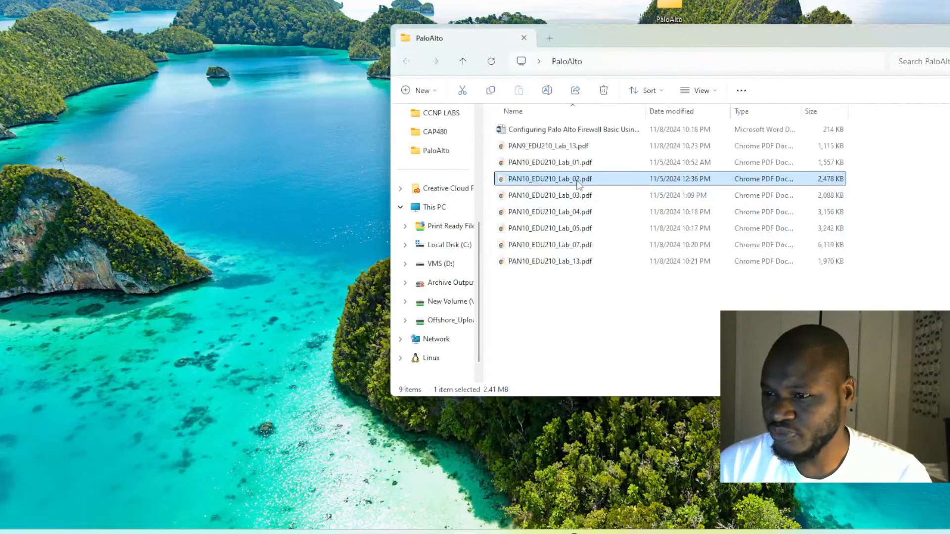
left_click(556, 199)
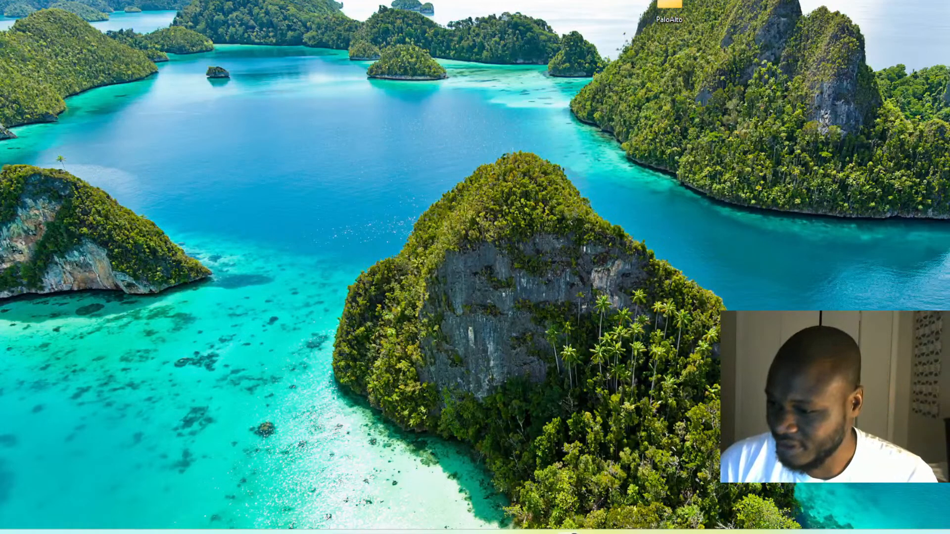
left_click(775, 532)
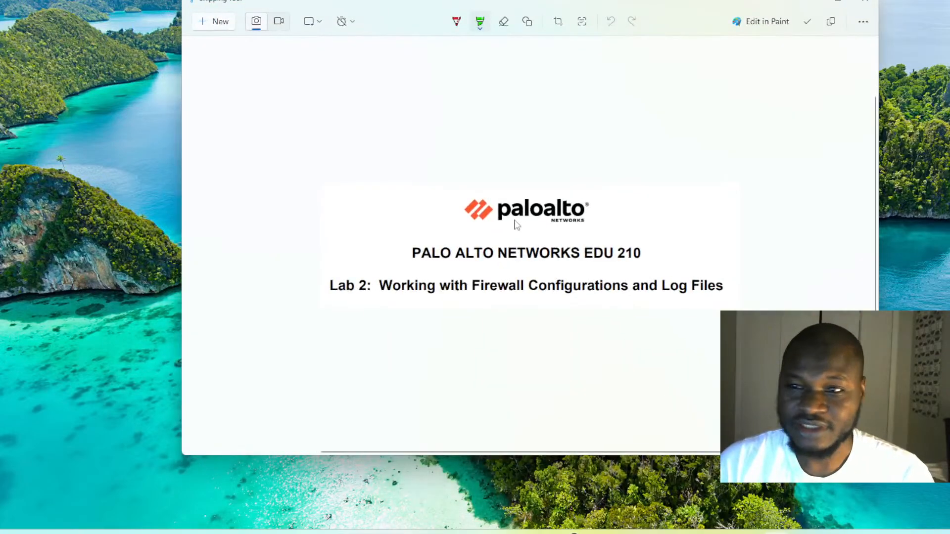
left_click(219, 23)
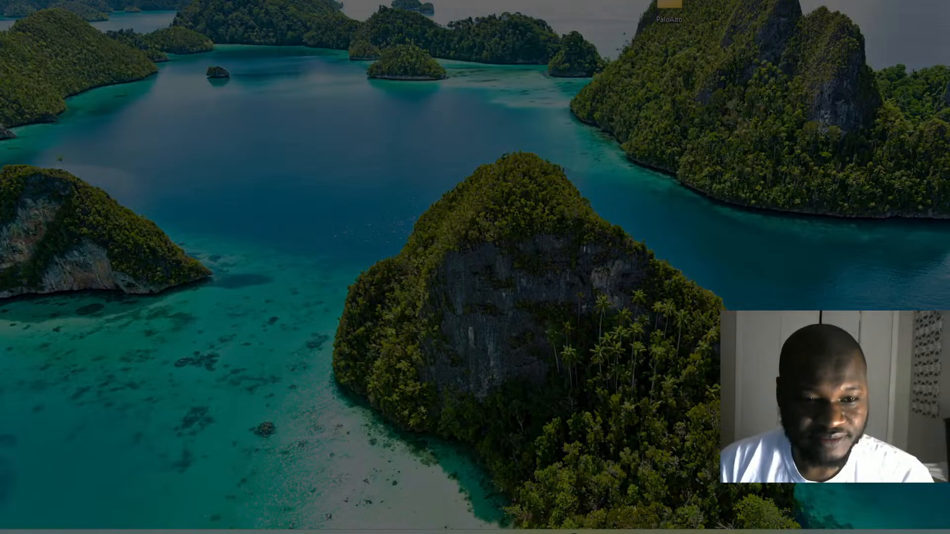
key("Escape")
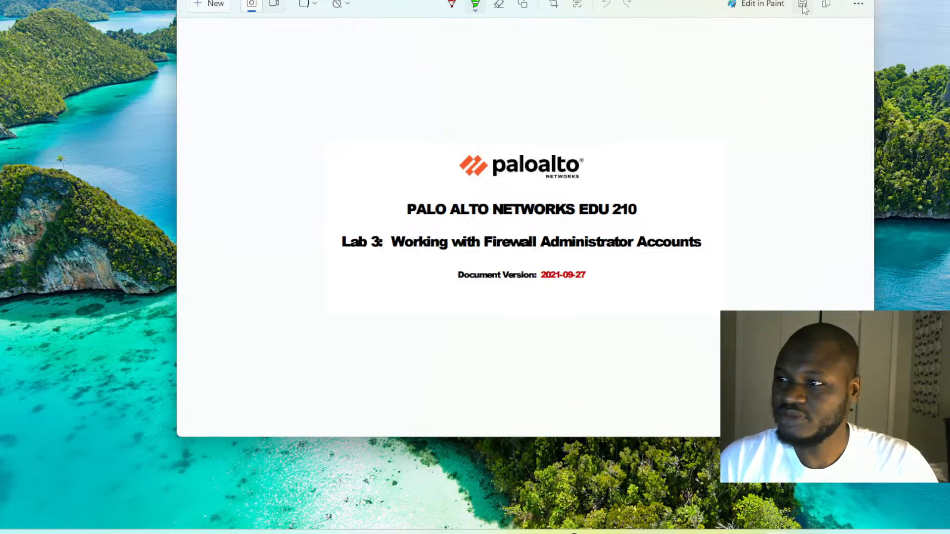
Save the capture as 'Lab 3 thumbnail' in Downloads and minimise Snipping Tool.
left_click(803, 5)
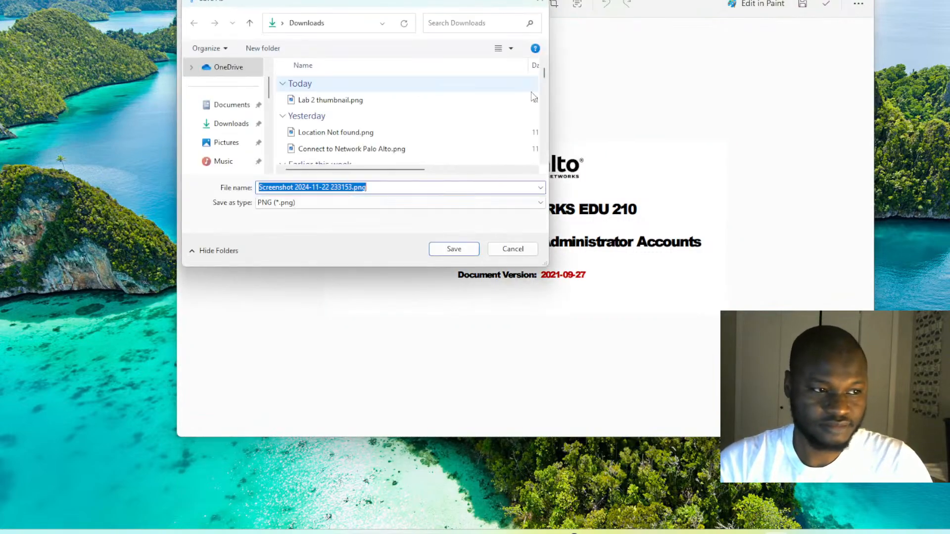
type("La")
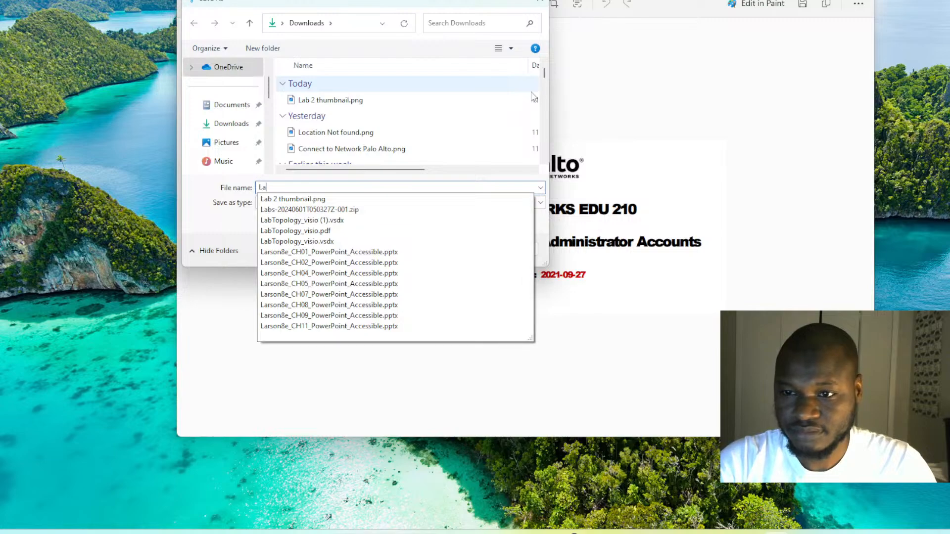
type("b 3")
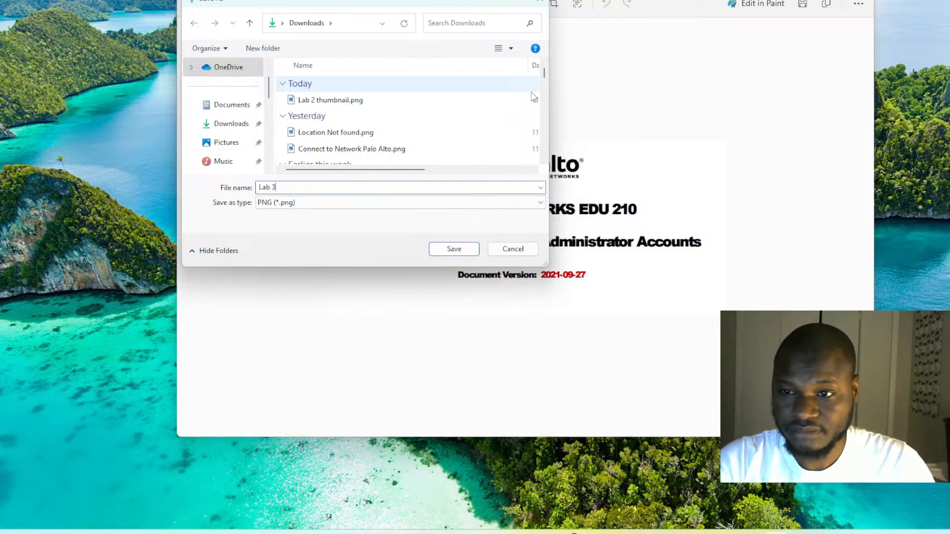
type(" thumbnail")
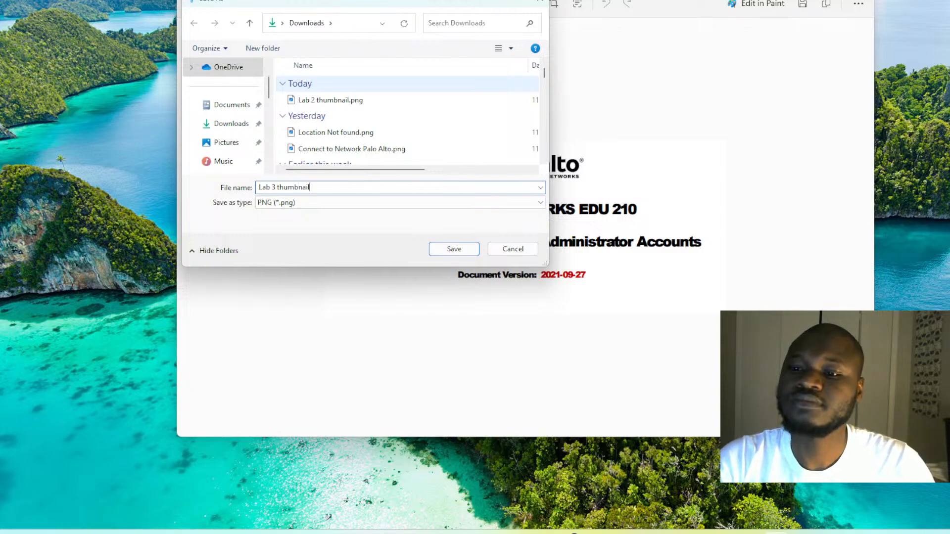
left_click(453, 248)
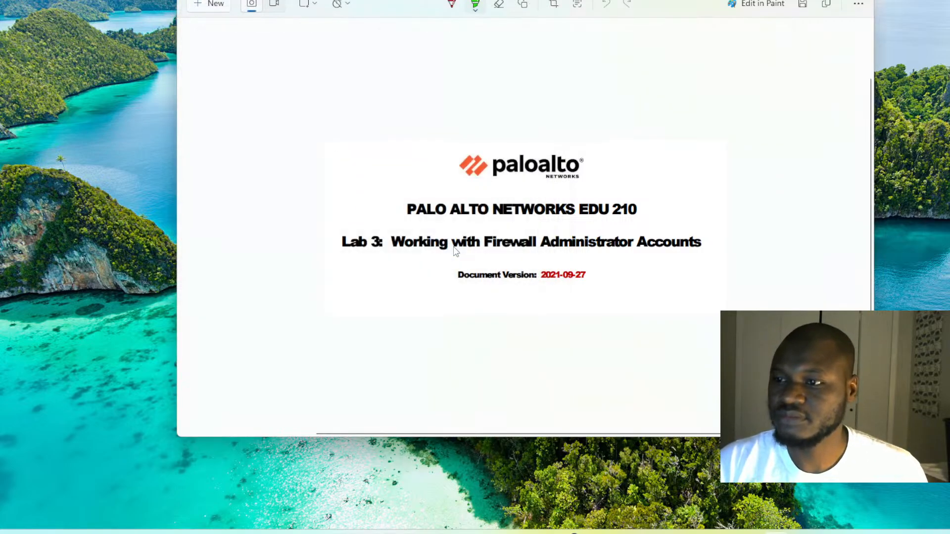
left_click(804, 0)
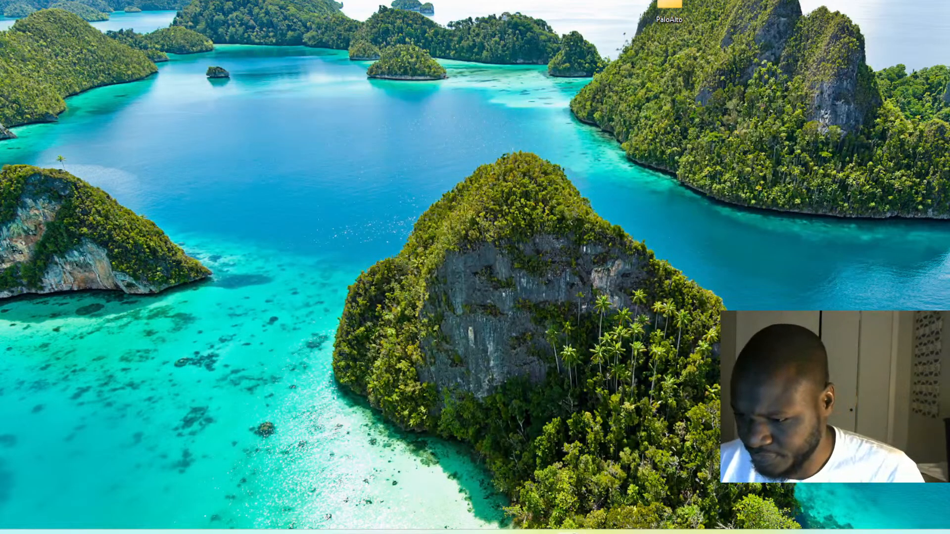
Return to the firewall browser and close the completed Commit Status window.
mouse_move(567, 532)
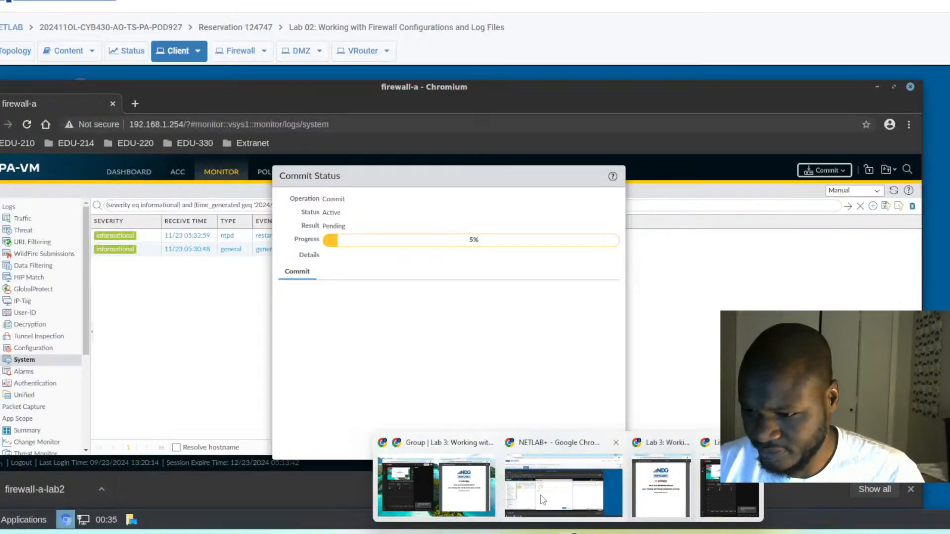
left_click(543, 499)
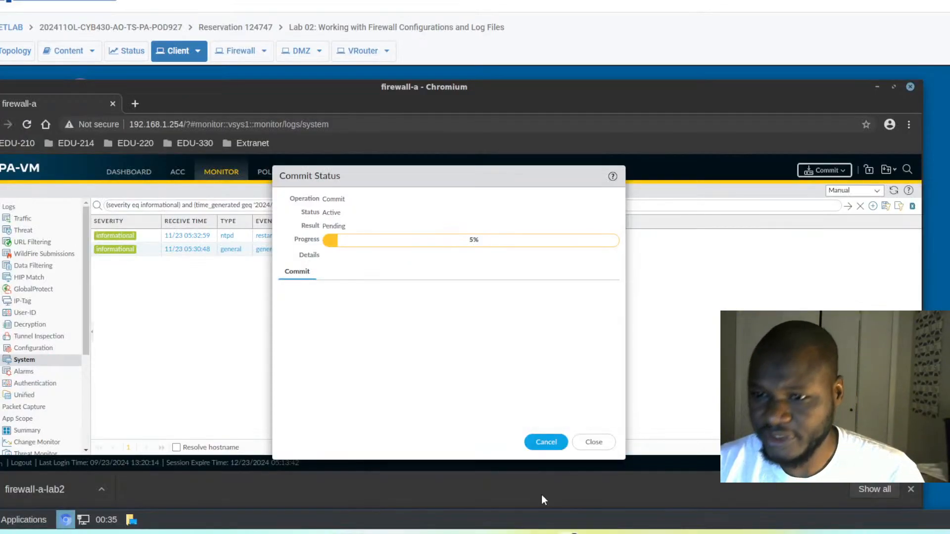
left_click(594, 442)
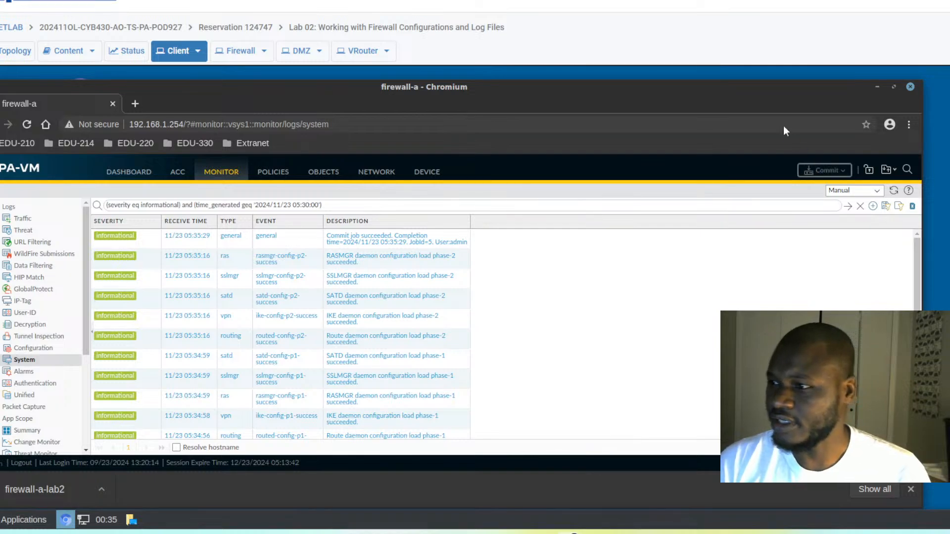